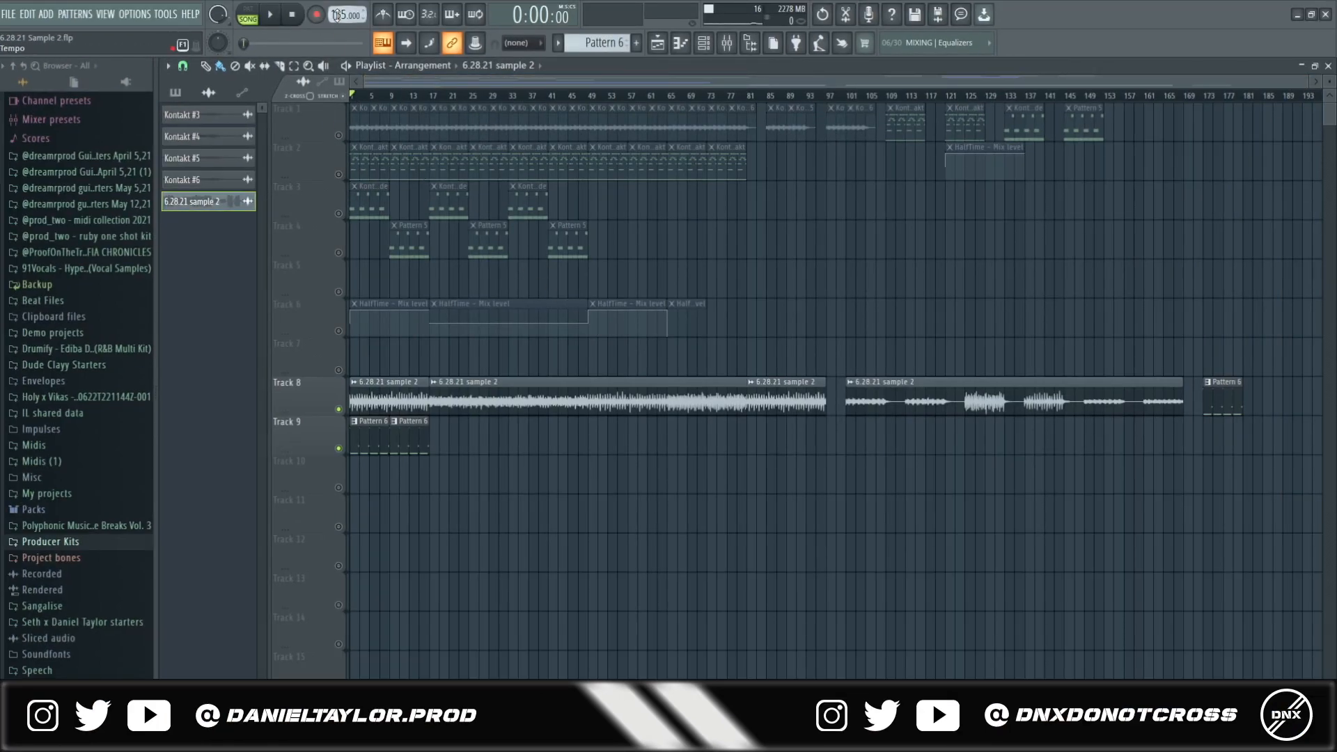
double_click(441, 407)
left_click_drag(424, 228, 816, 186)
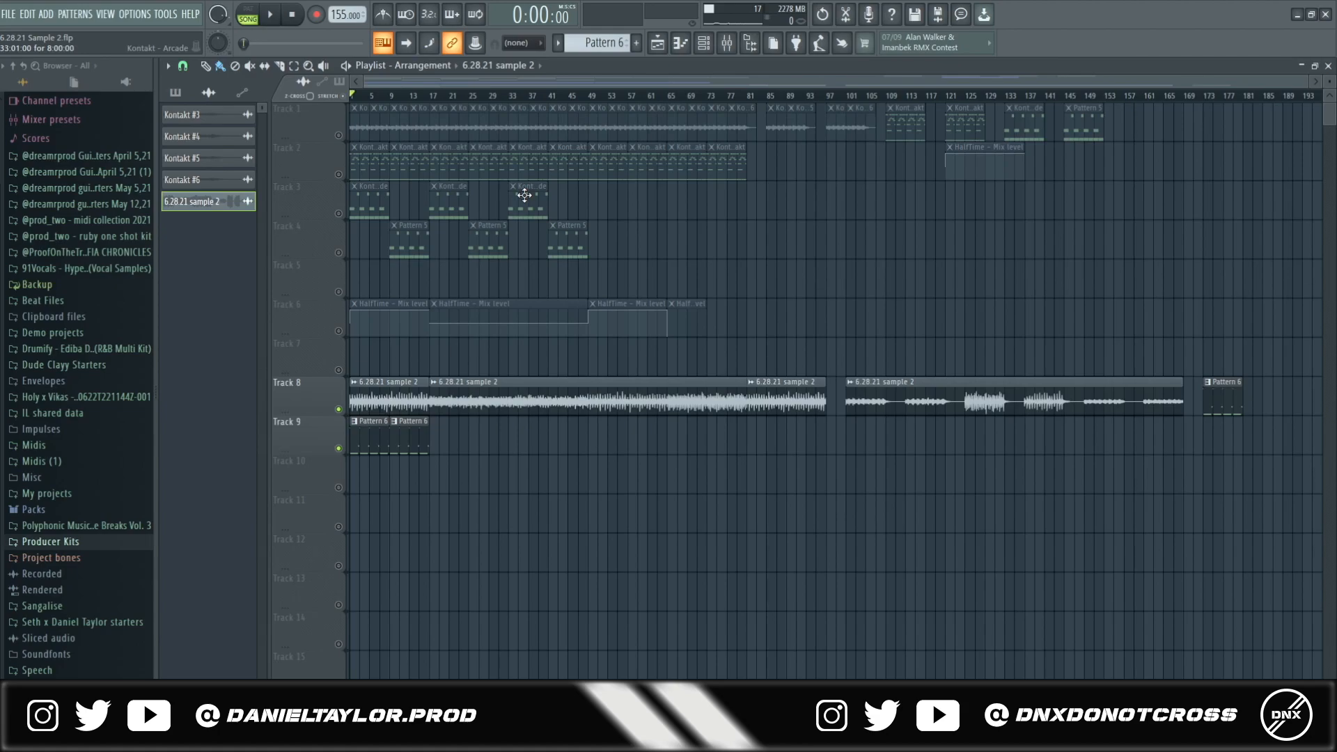
- Play the song from the start and jump playback further into the arrangement
key("space")
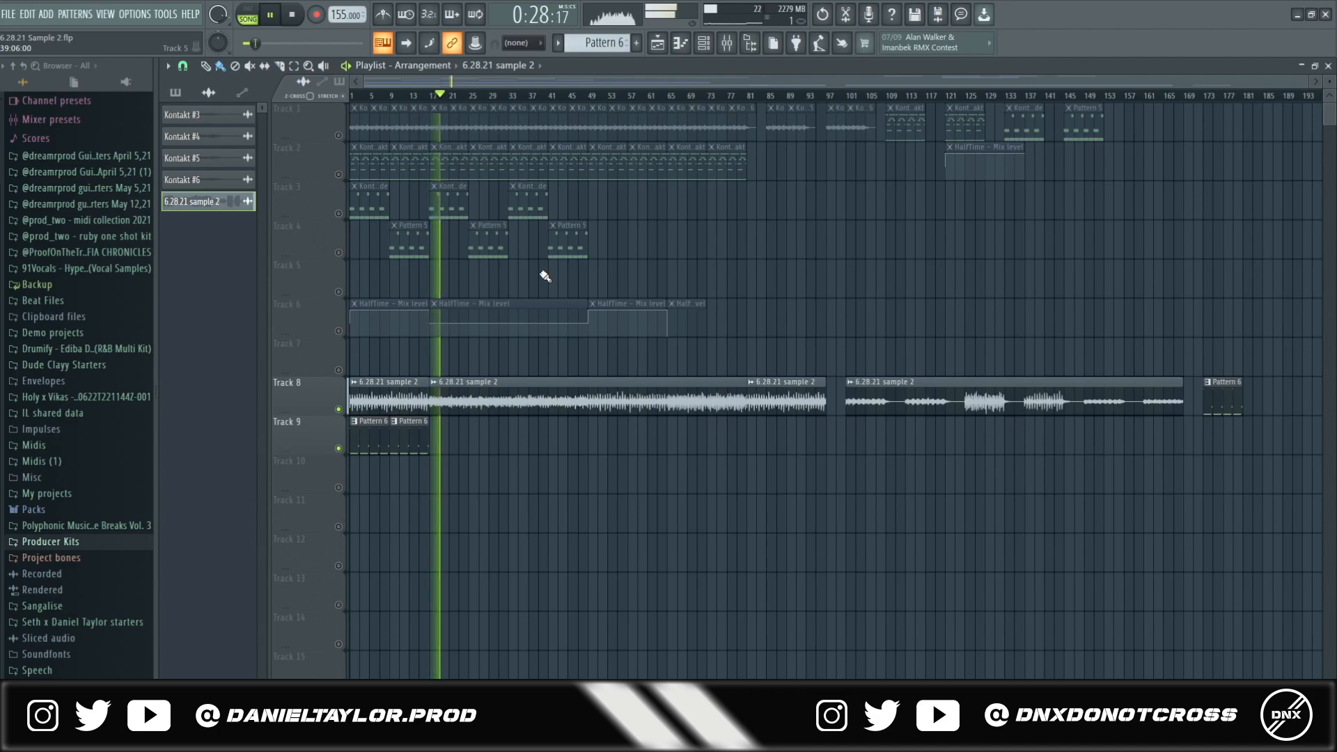
left_click(467, 96)
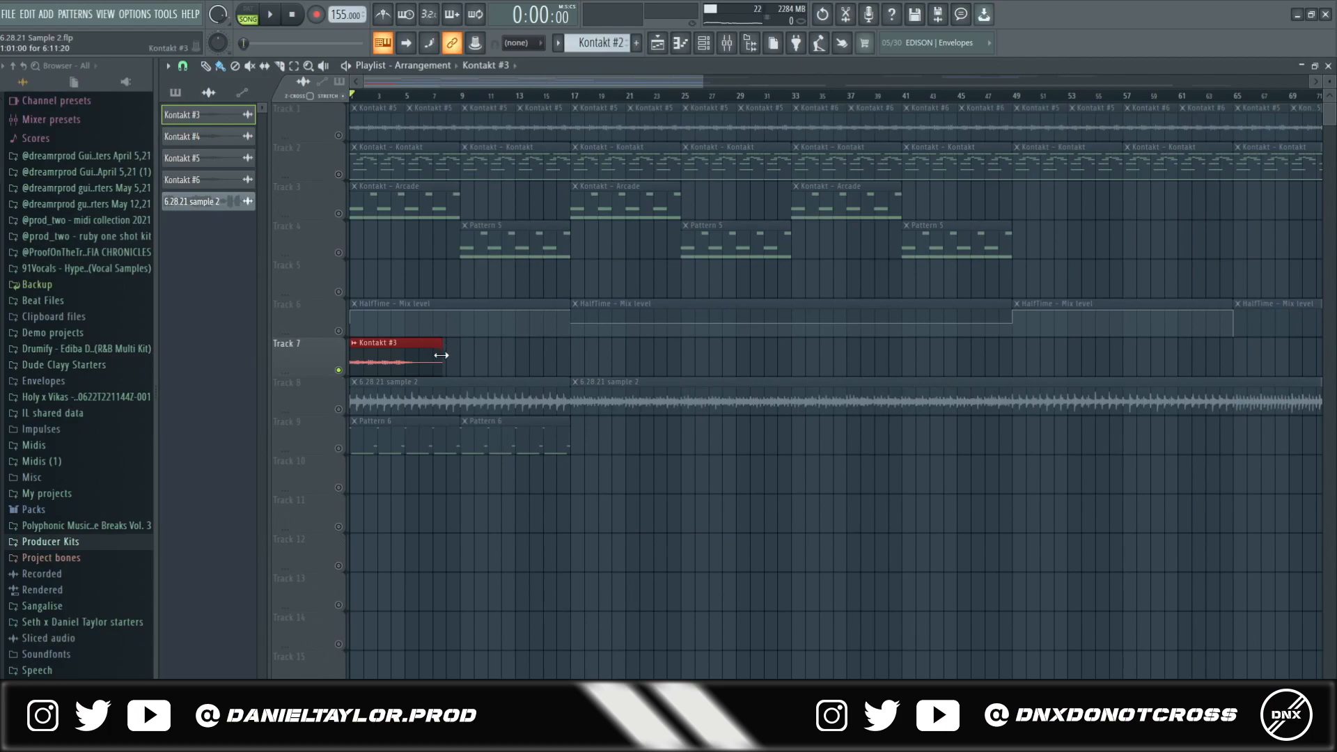
scroll(379, 359, "down", 1)
scroll(377, 359, "up", 1)
double_click(398, 359)
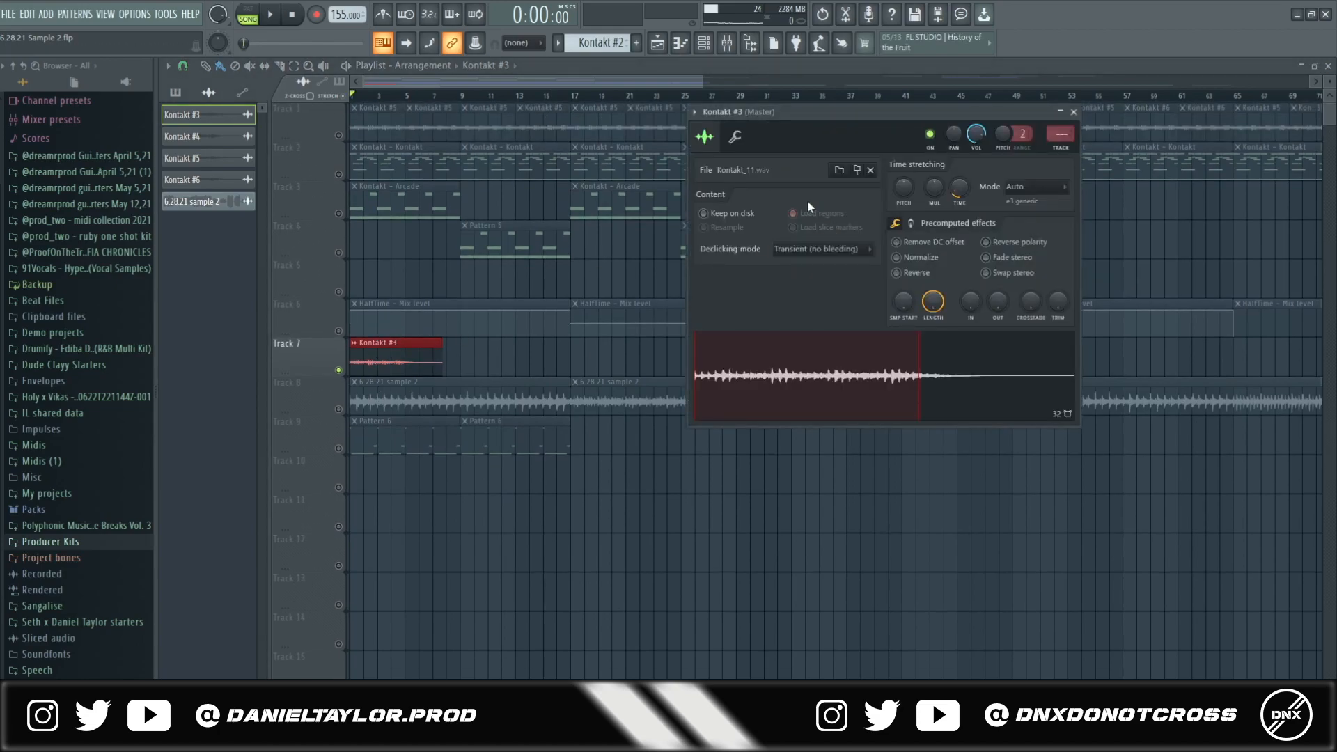
left_click(704, 48)
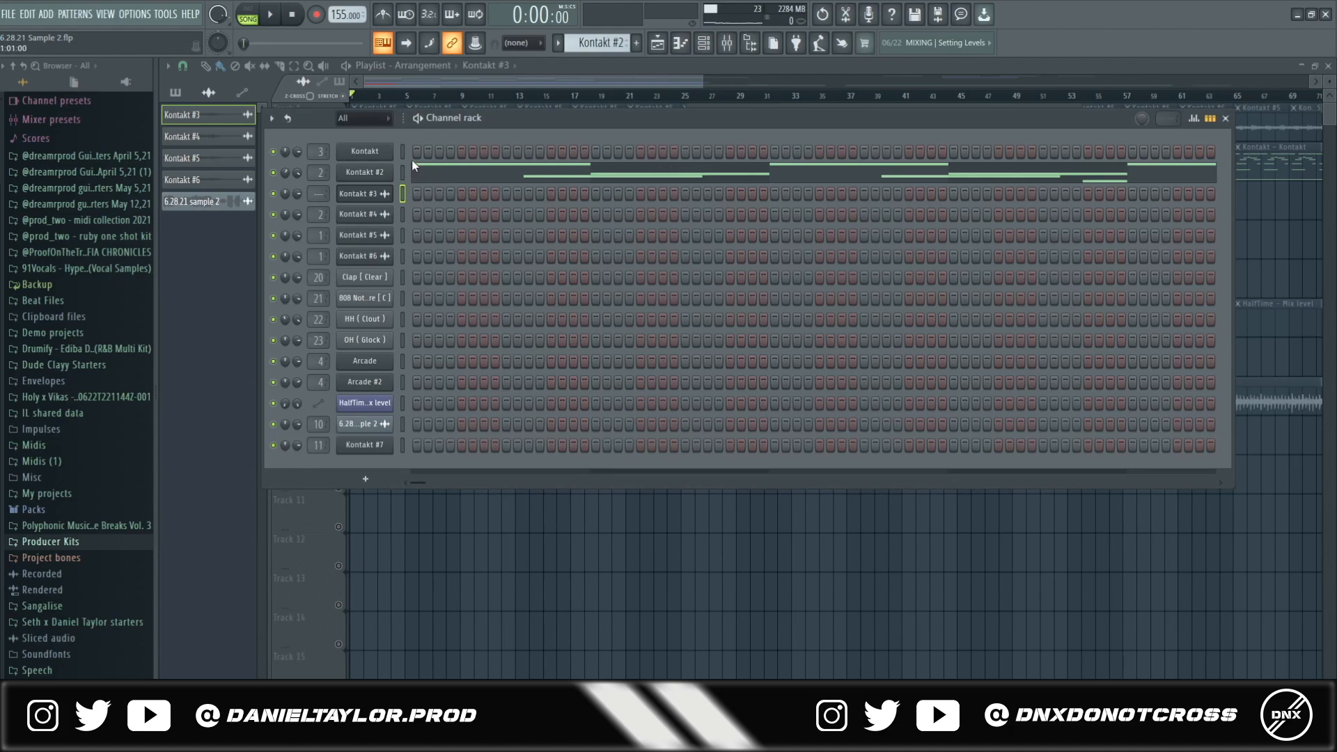
left_click(386, 153)
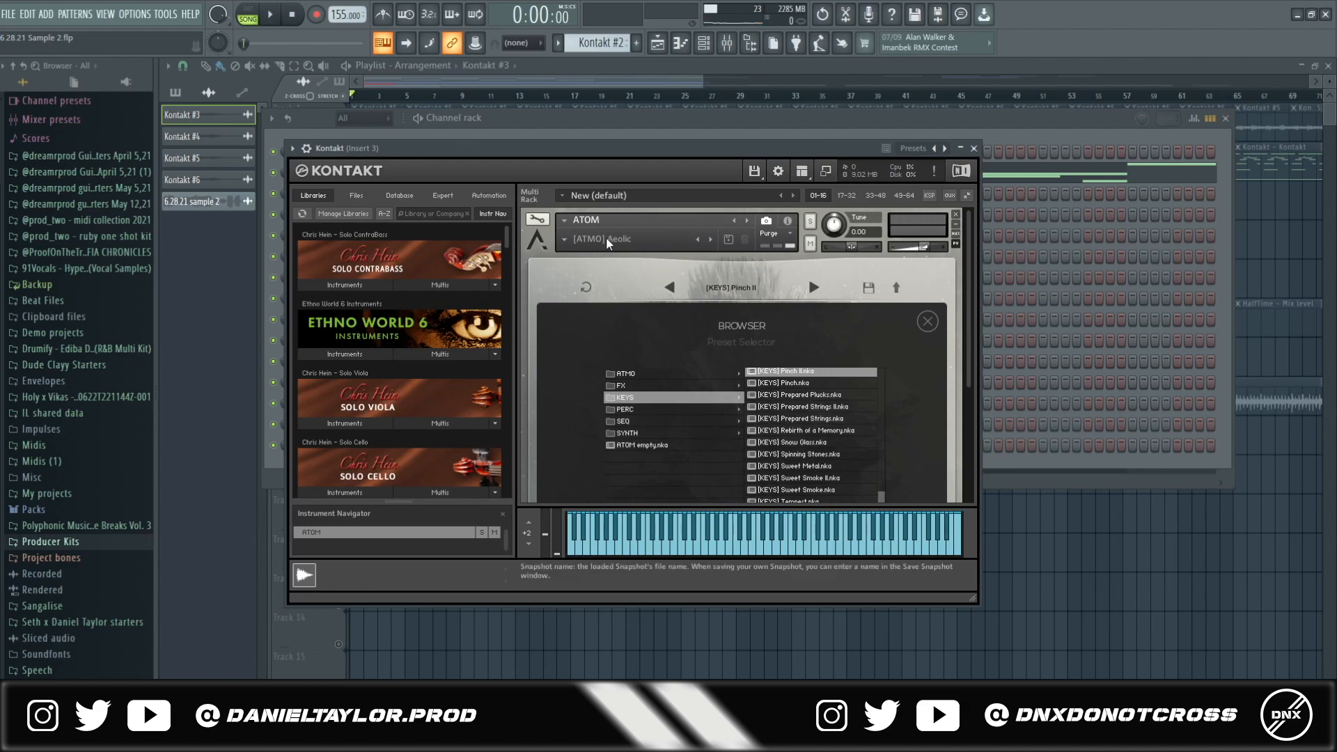
left_click_drag(969, 303, 969, 357)
left_click_drag(880, 431, 881, 446)
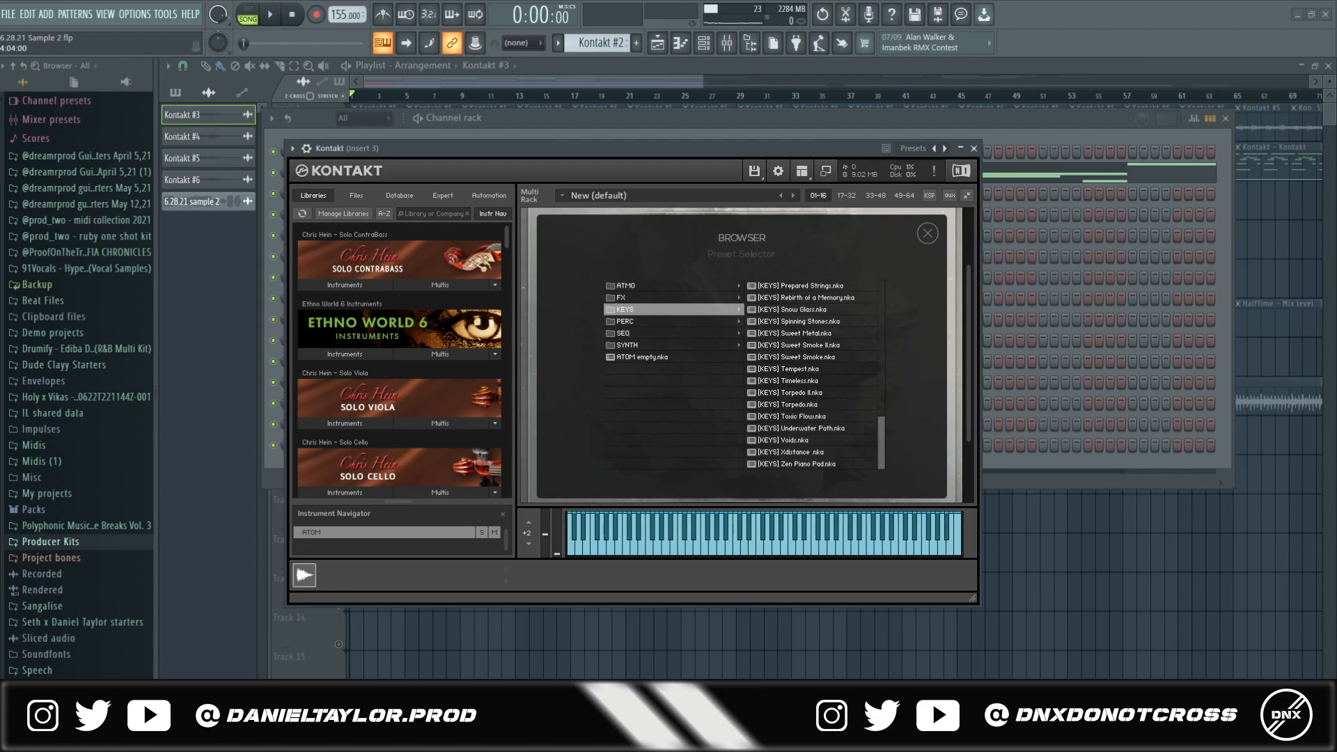
mouse_move(881, 443)
left_mouse_down()
mouse_move(881, 377)
mouse_move(881, 423)
left_mouse_up()
left_click(806, 308)
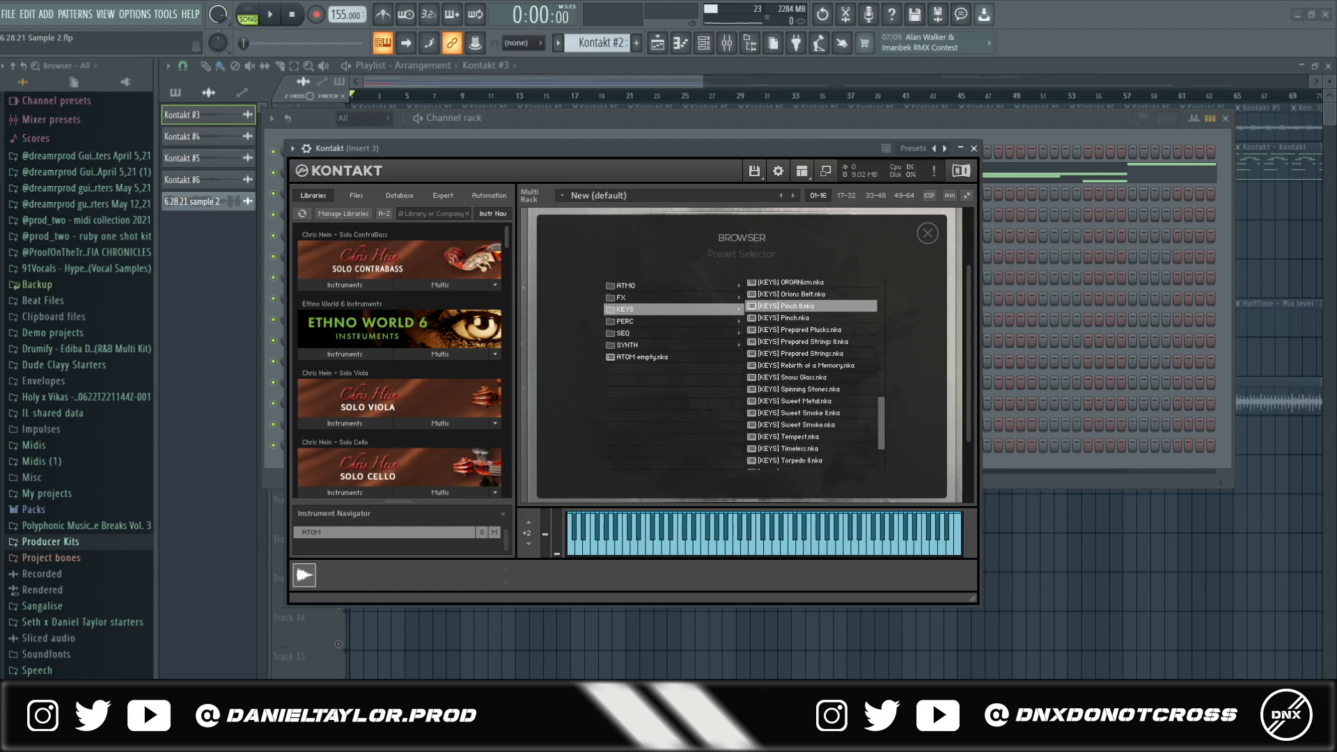
left_click(842, 124)
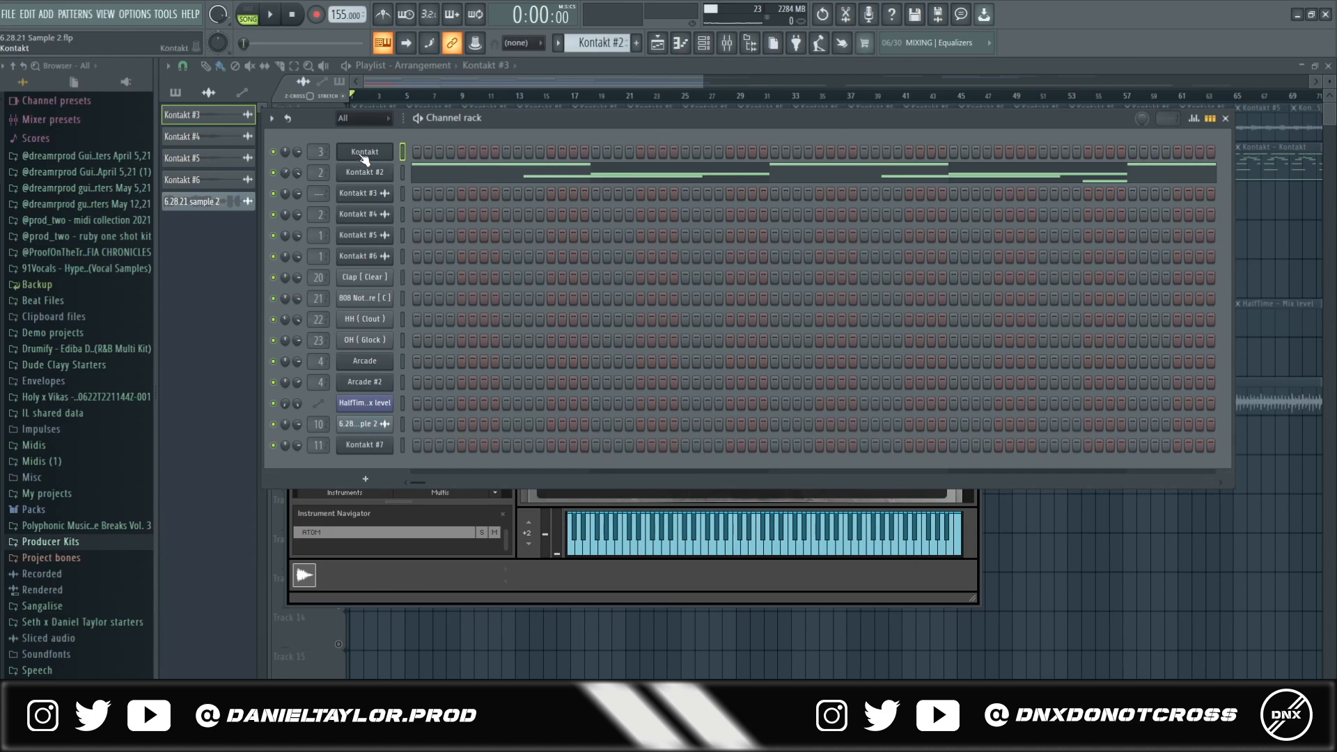
left_click(656, 85)
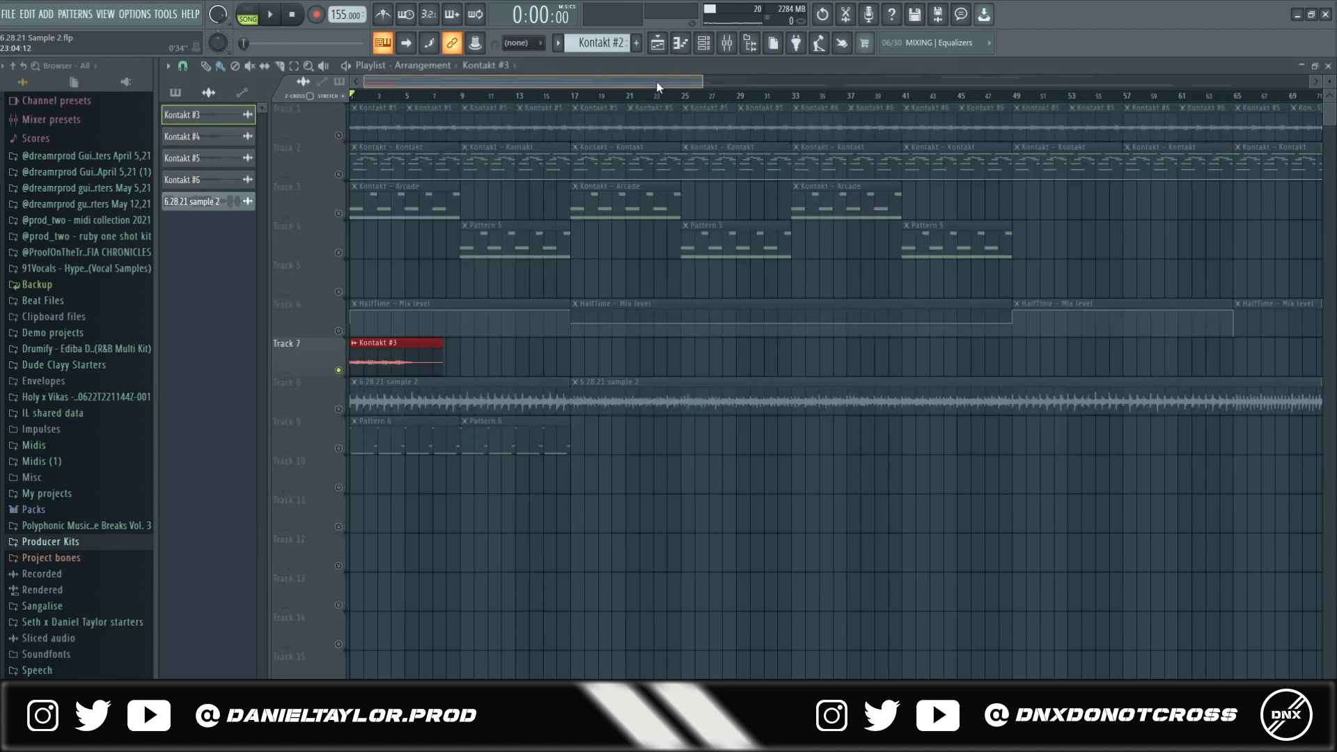
- Check the Kontakt #3 clip's sample settings, then delete the clip from Track 7
double_click(382, 362)
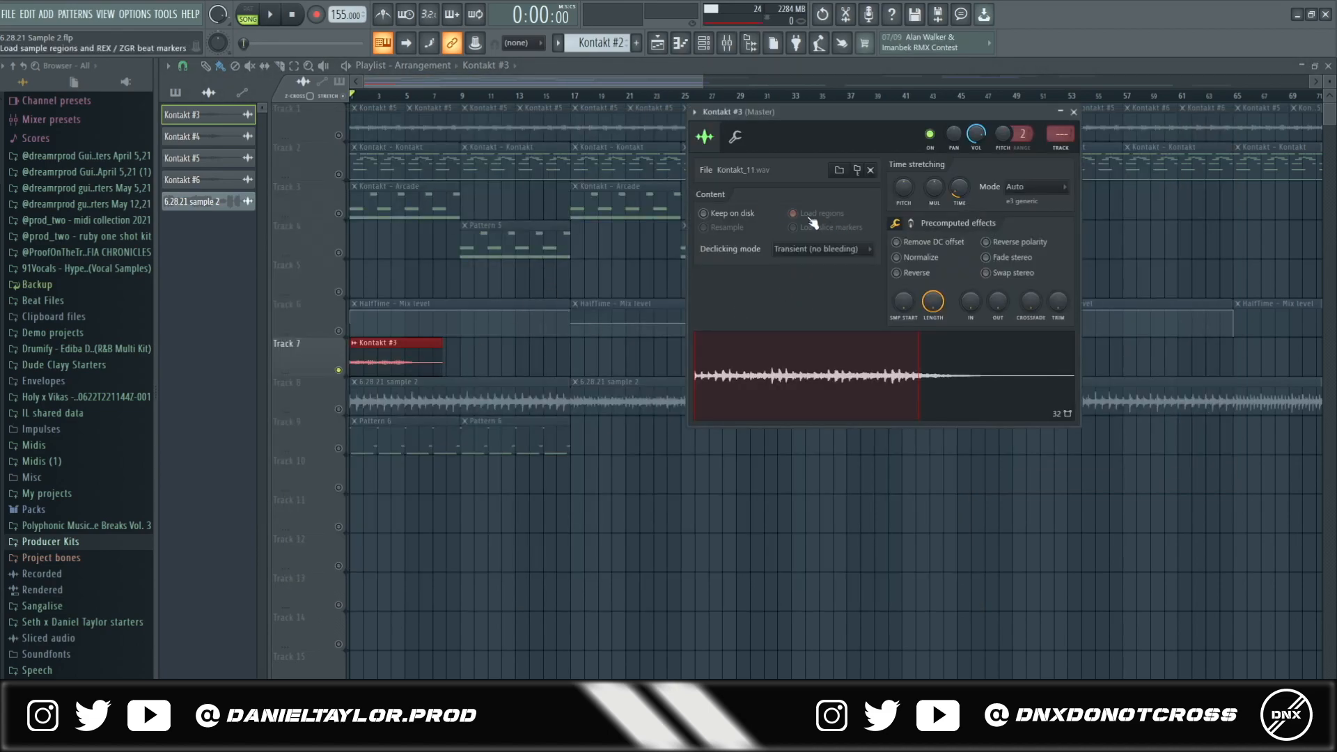
left_click(379, 86)
key("space")
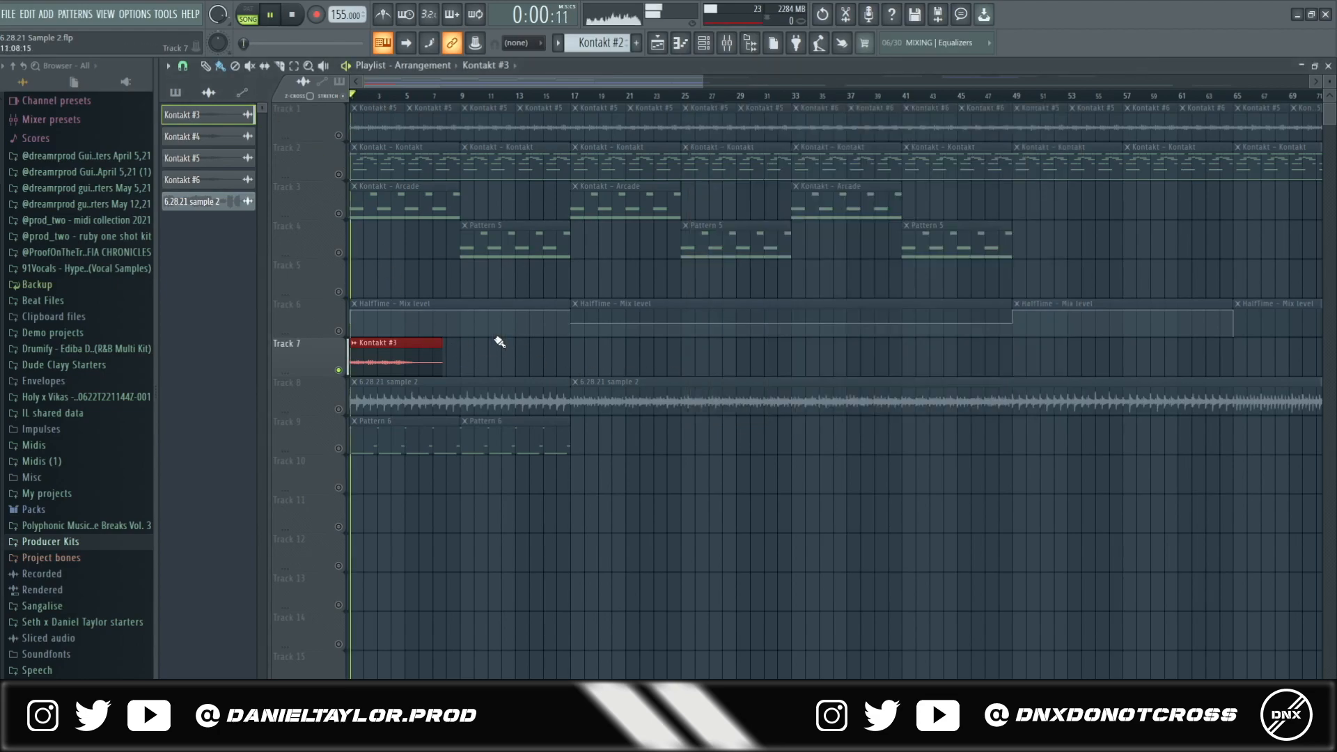
right_click(418, 364)
key("space")
- Unmute Track 1, review the Kontakt #5 channel settings, and play the song with the mixer up
left_click(338, 136)
double_click(396, 128)
left_click(596, 185)
left_click_drag(528, 187, 695, 156)
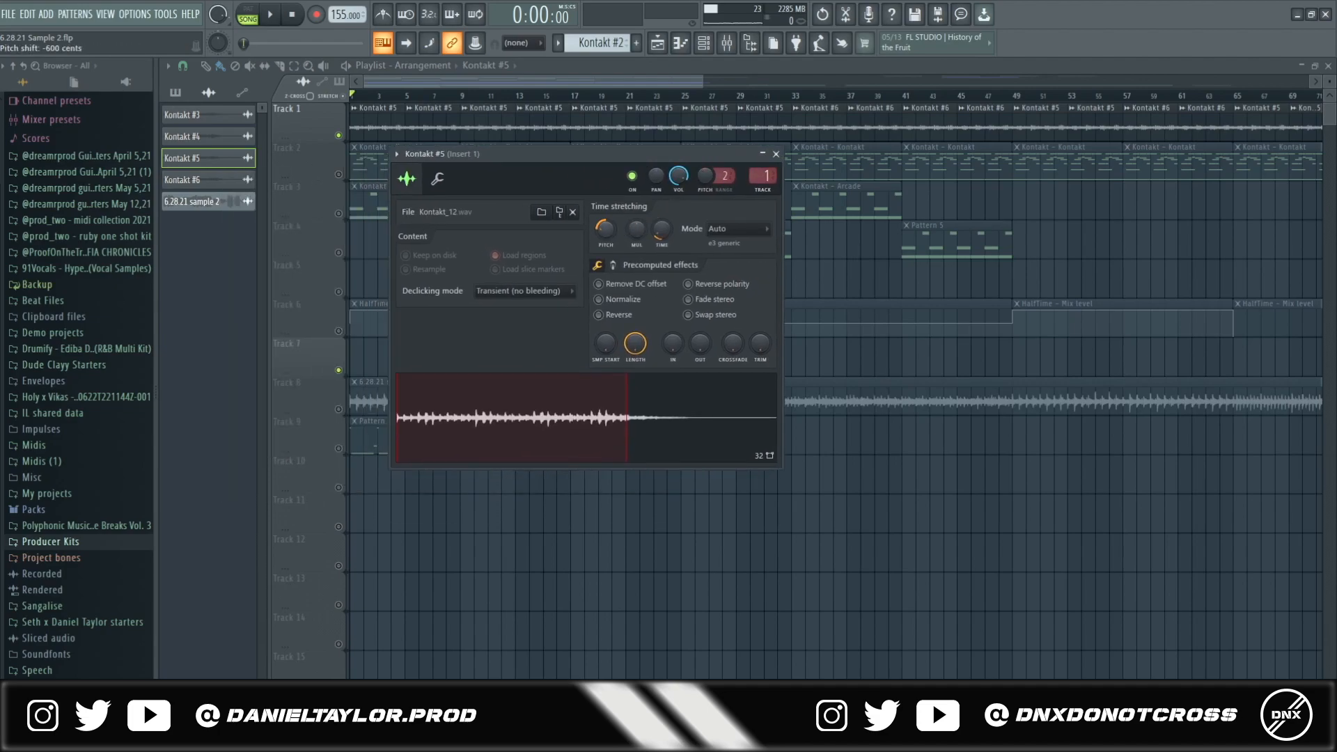
double_click(417, 132)
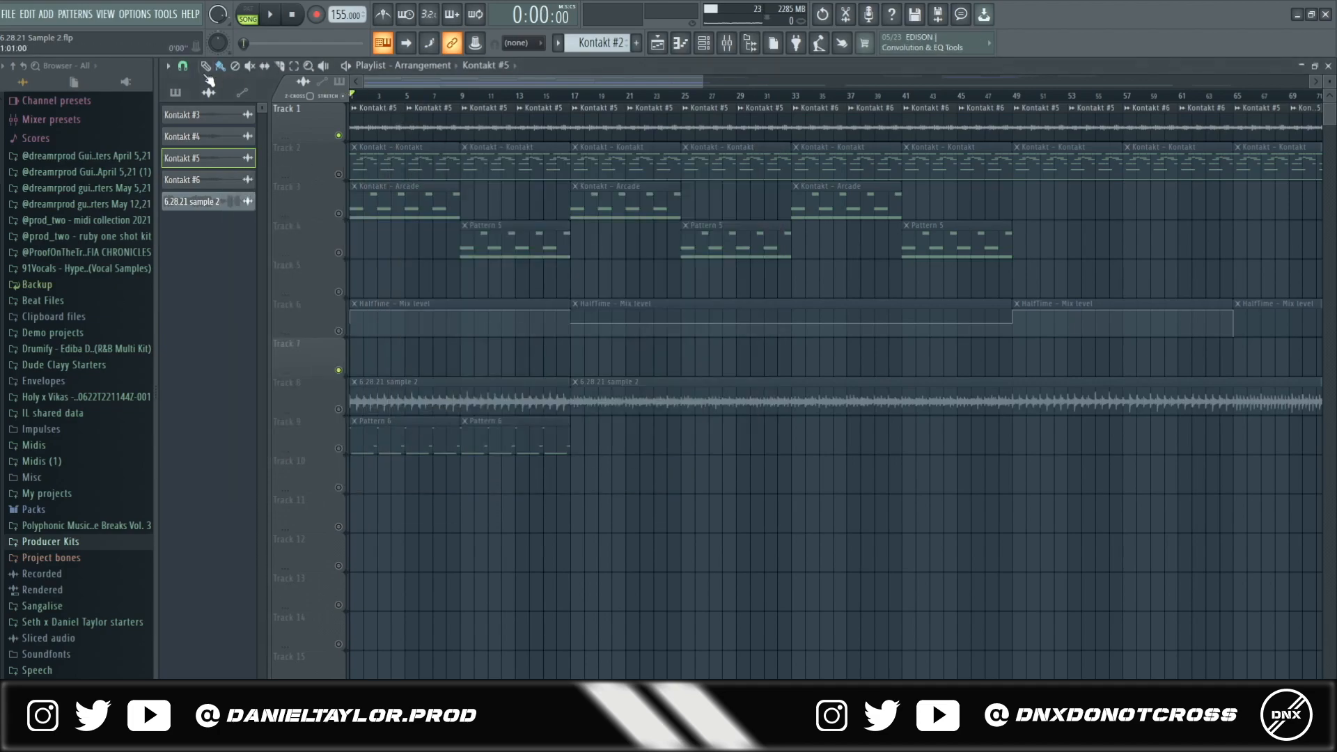
key("space")
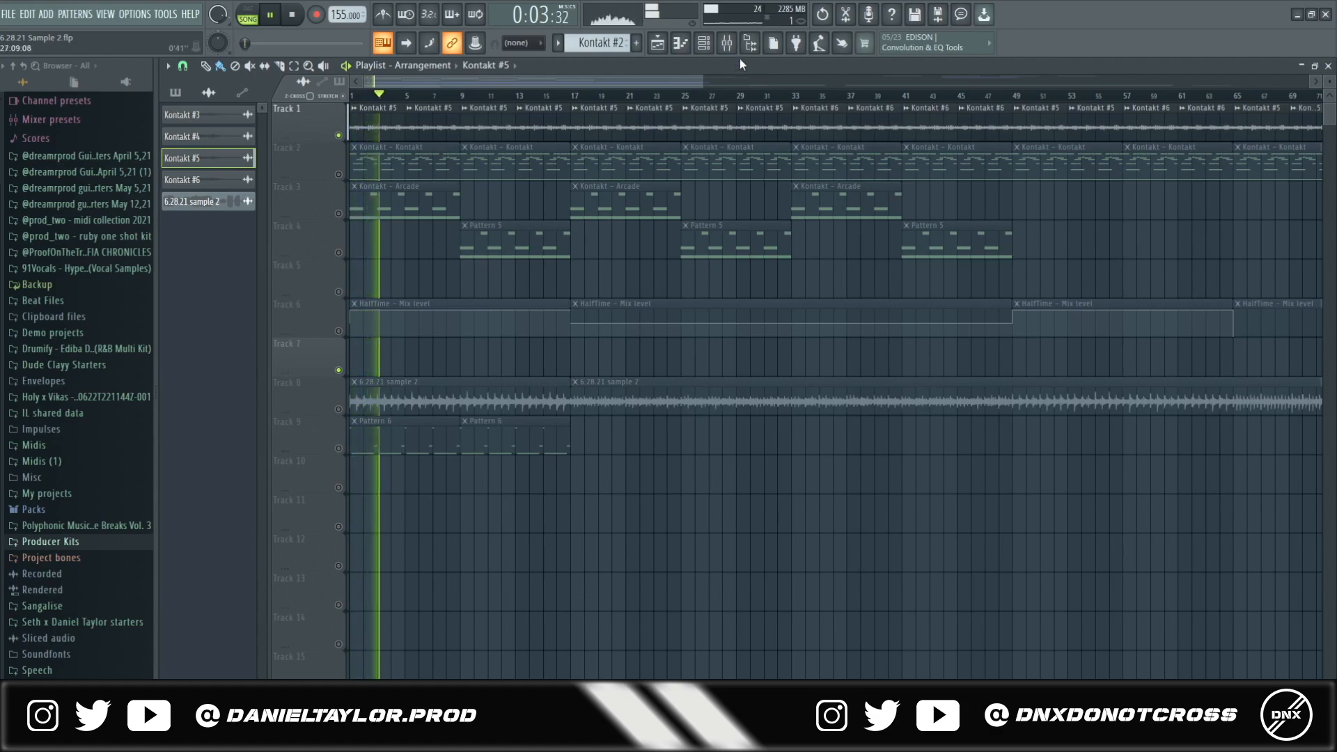
key("F9")
key("space")
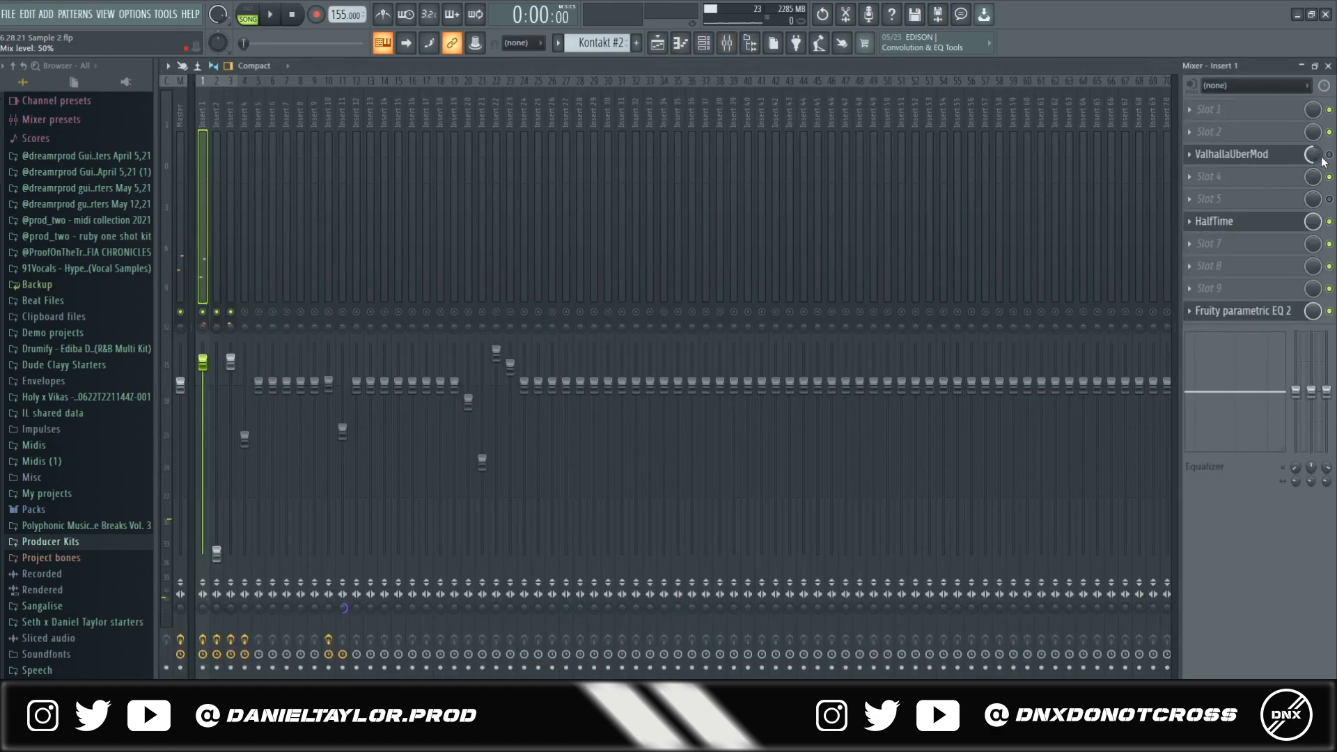
- Inspect Insert 1's ValhallaUberMod, HalfTime and Fruity parametric EQ 2 effects in turn
left_click(1239, 155)
left_click_drag(615, 240, 771, 158)
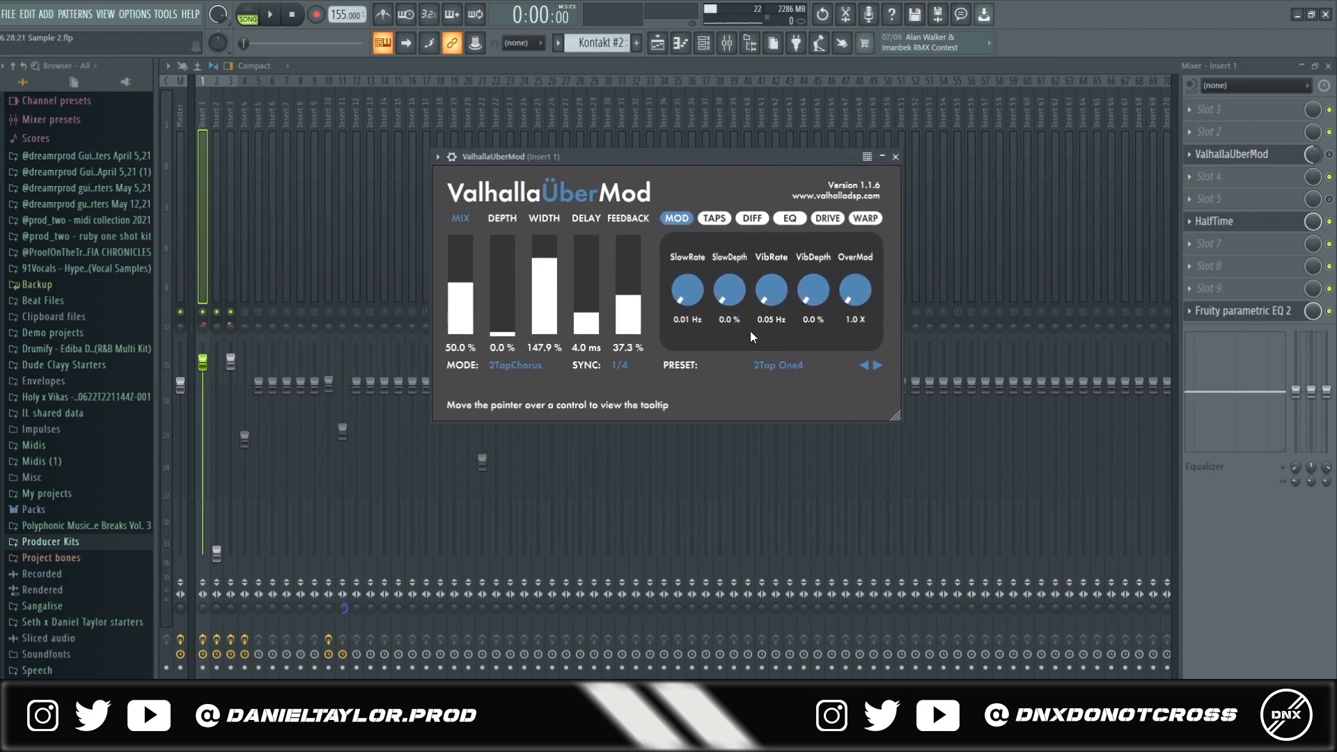
left_click(1213, 221)
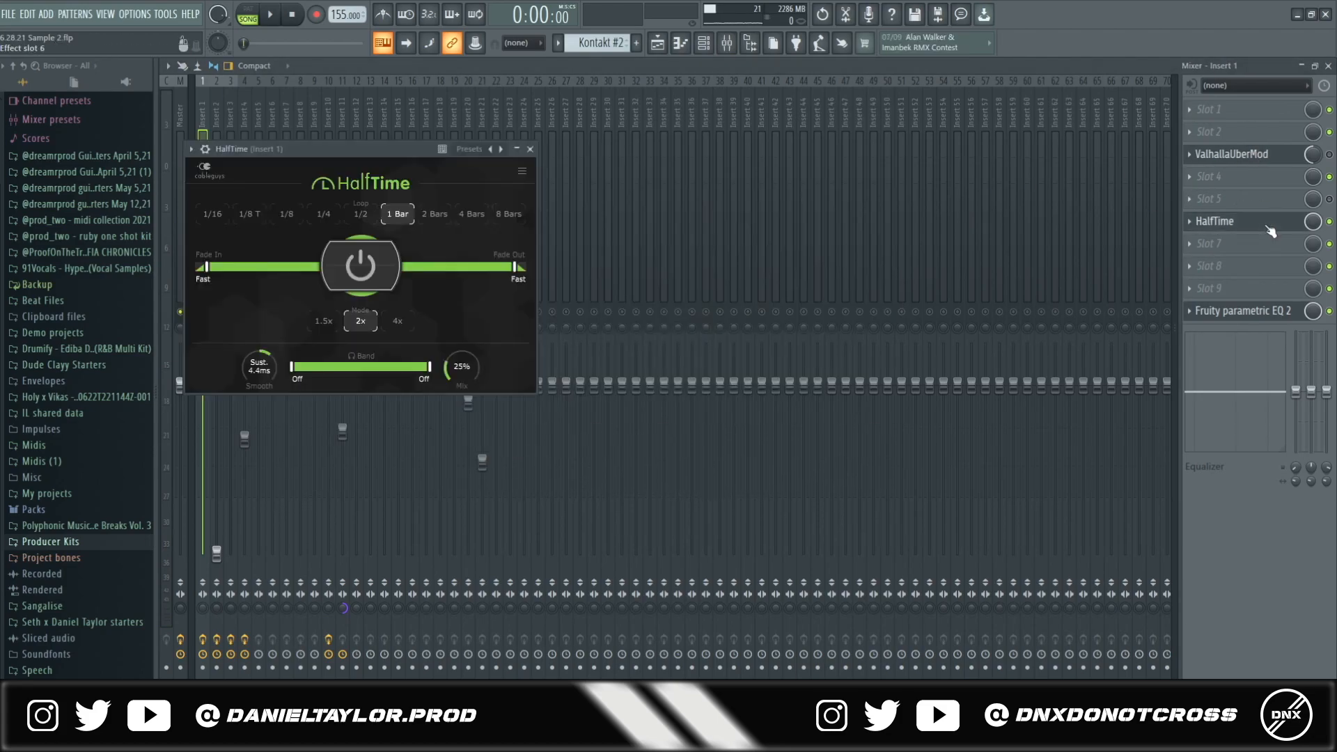
left_click(1288, 311)
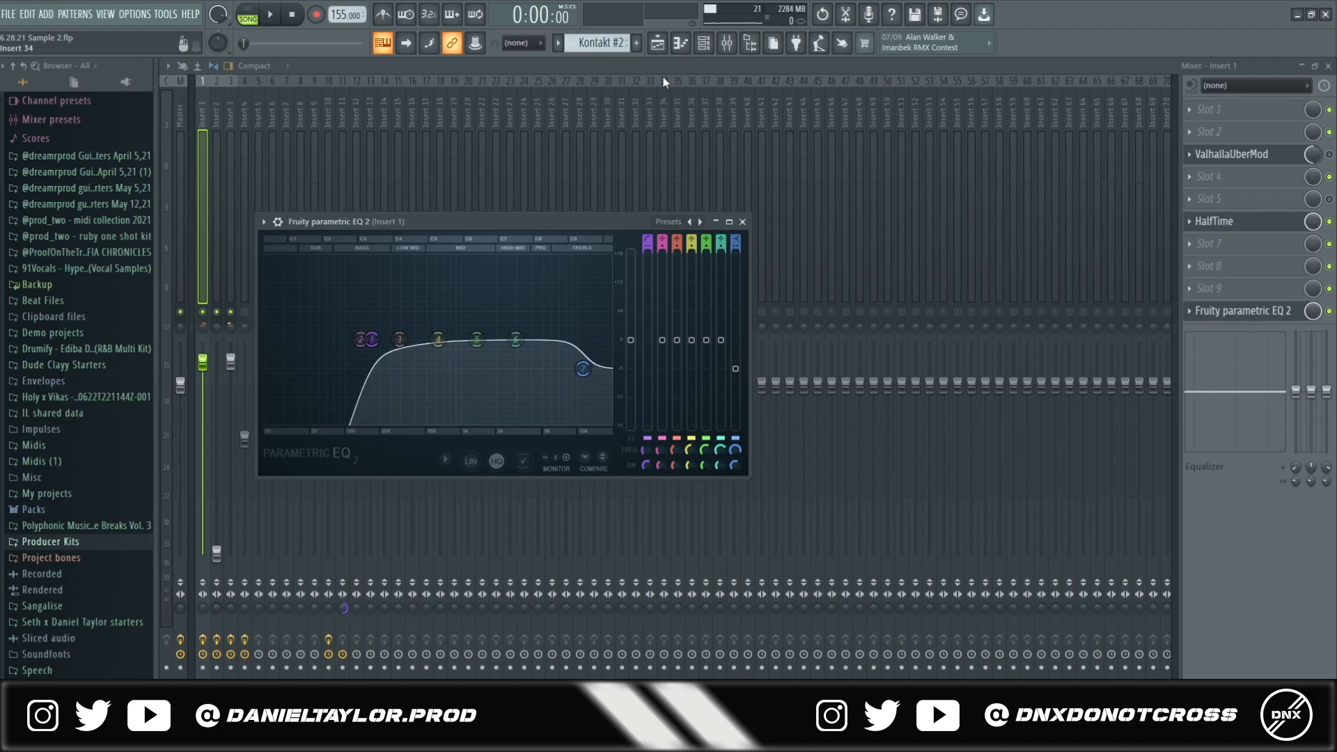
left_click(657, 50)
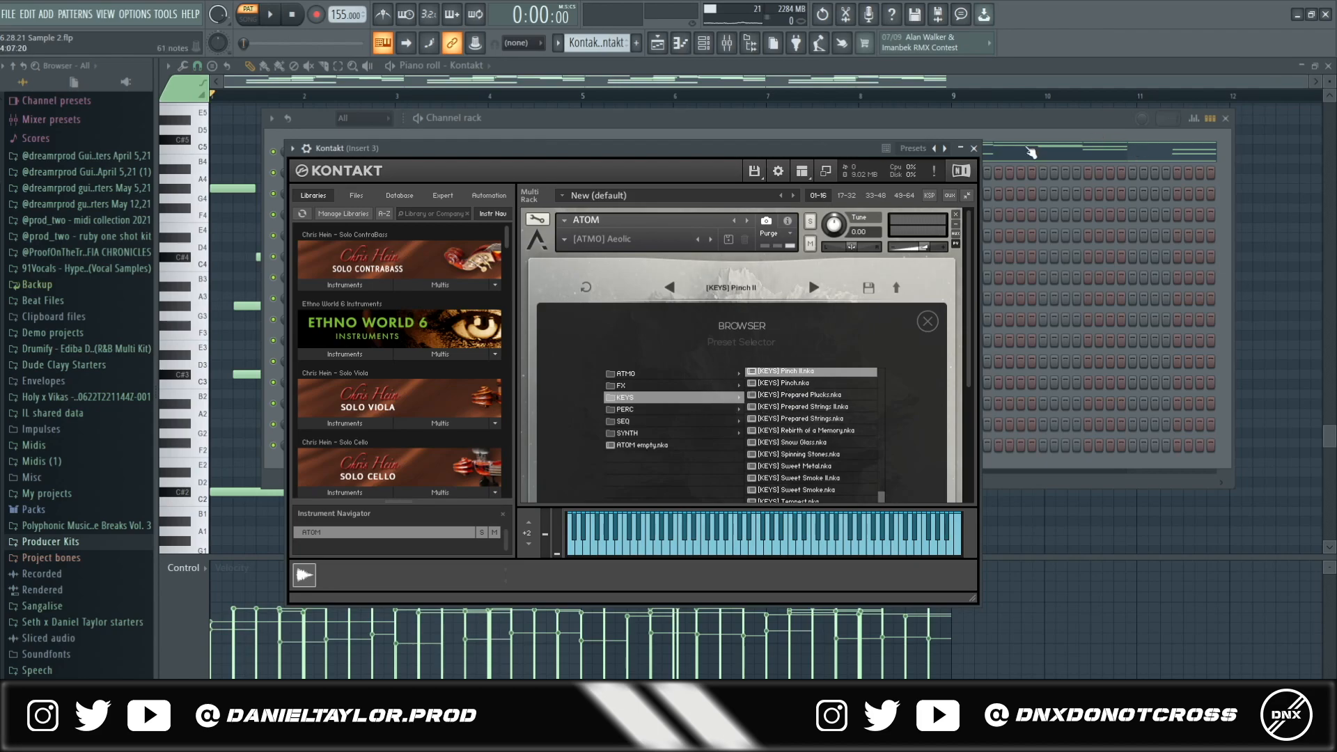
- Open the Track 2 Kontakt pattern's notes in the piano roll
left_click(1030, 151)
left_click(663, 43)
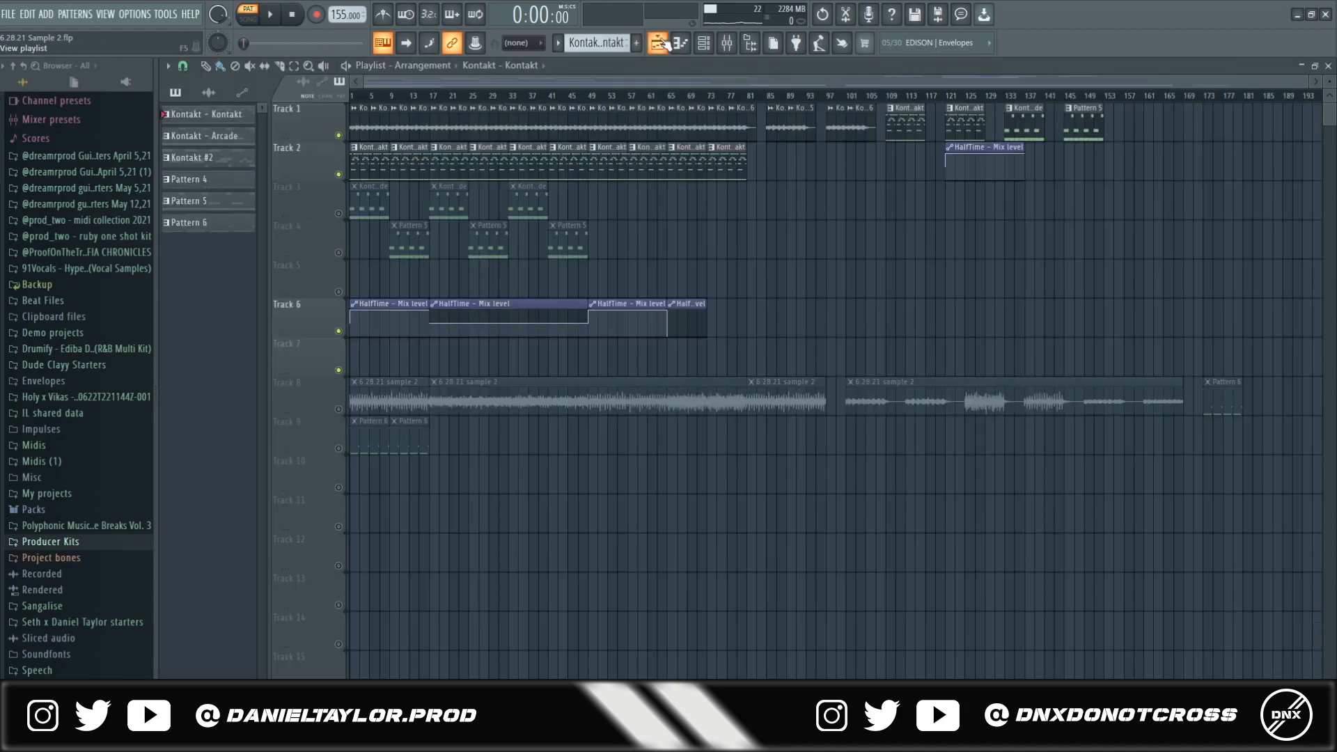
key("l")
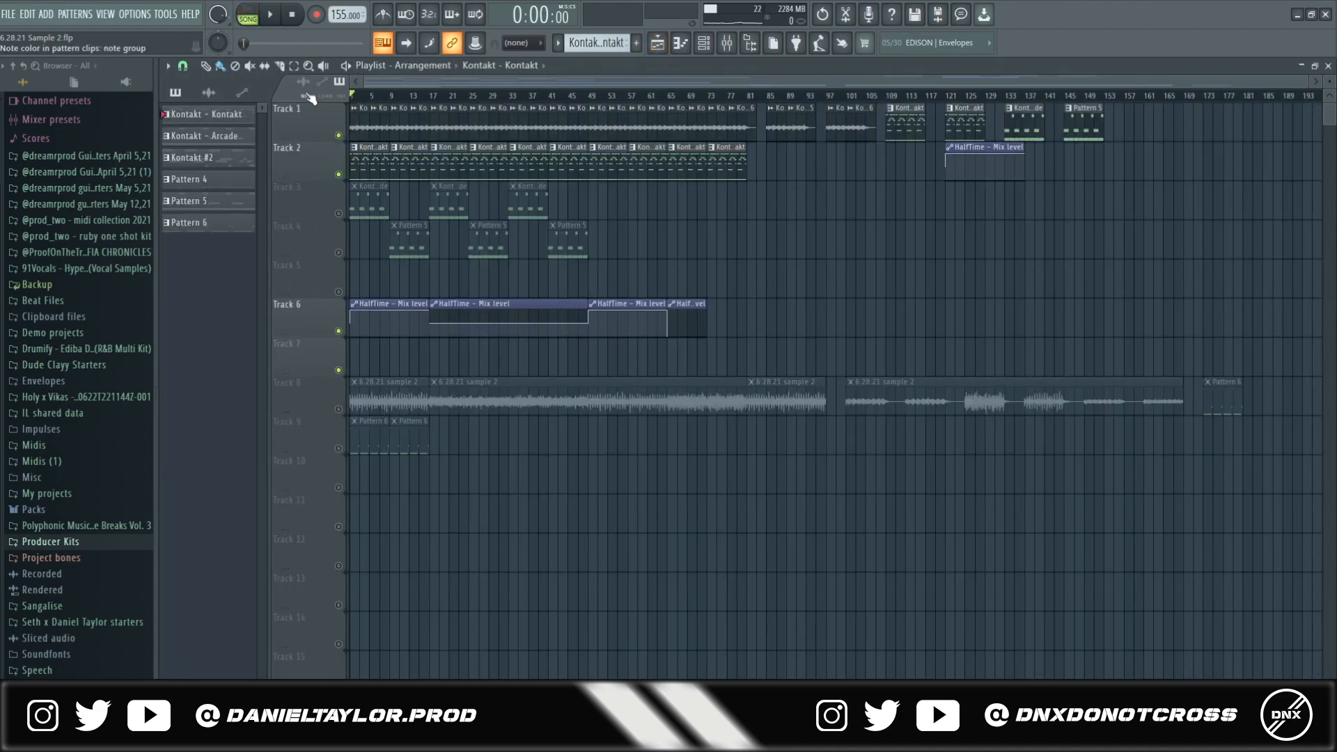
double_click(367, 165)
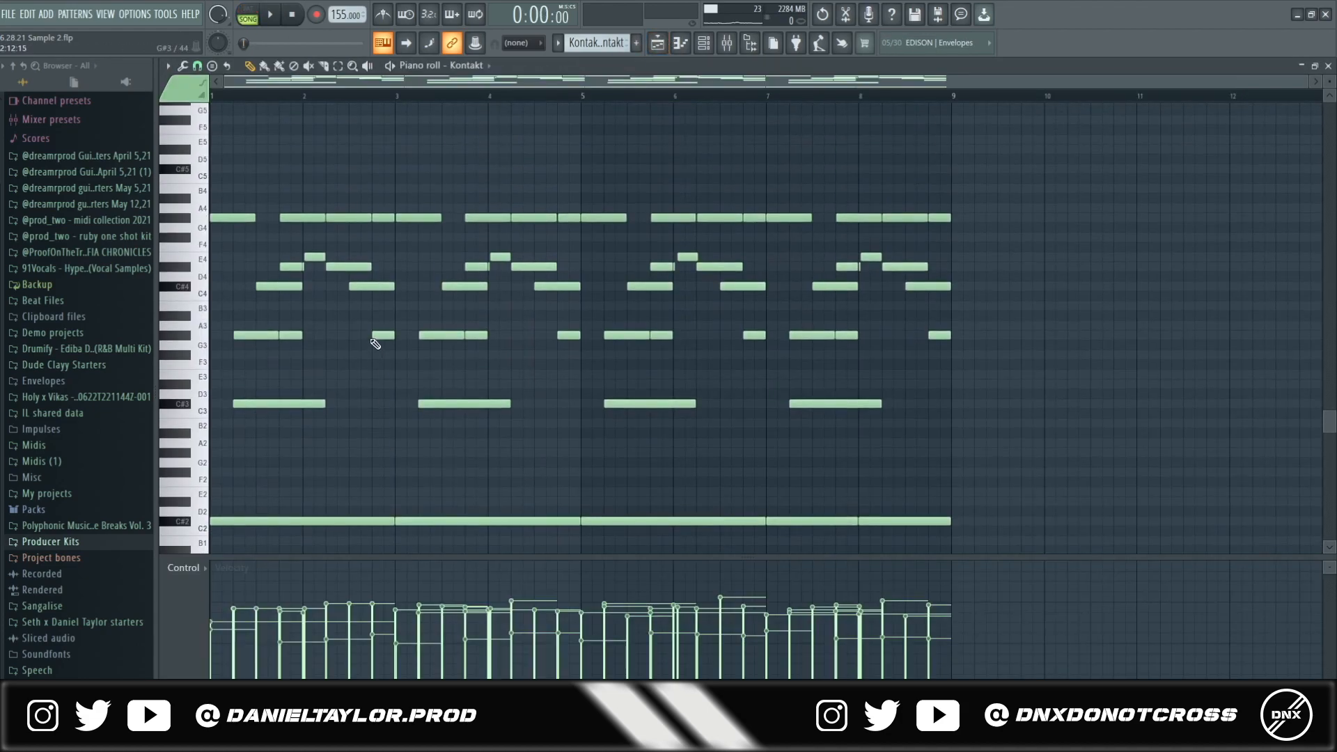
- Select the Kontakt pattern's A4, low, C#4 and E4 notes to inspect them
left_click_drag(1112, 170, 162, 551)
scroll(253, 495, "down", 2)
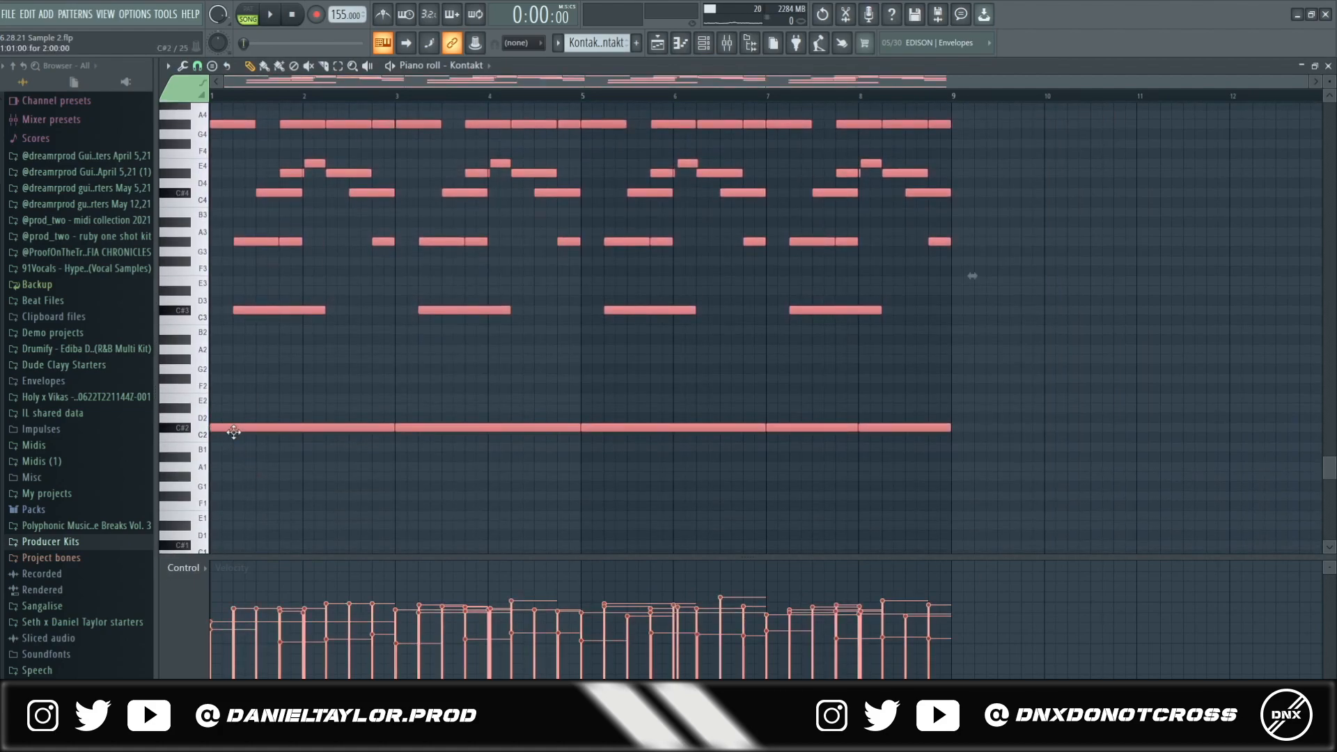
scroll(233, 431, "up", 2)
left_click_drag(1022, 140, 209, 204)
left_click_drag(224, 151, 988, 192)
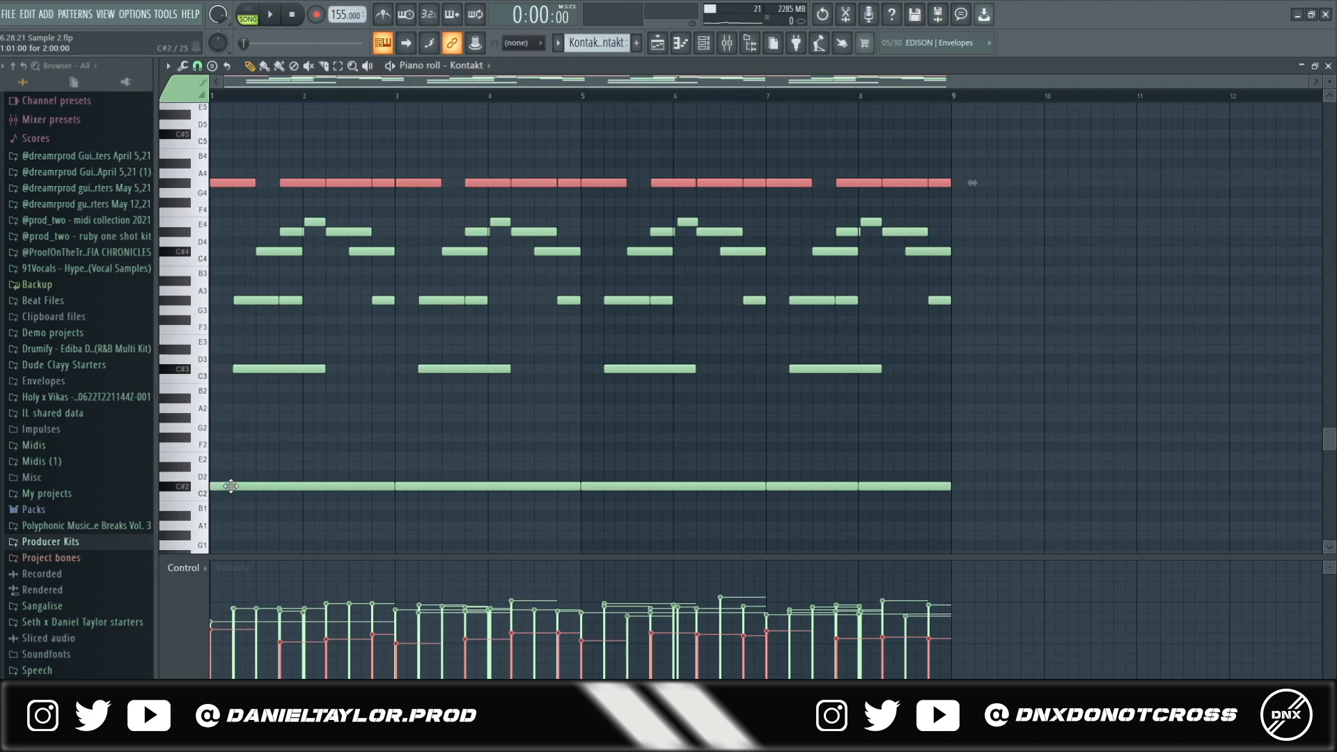
left_click_drag(218, 288, 266, 413)
left_click_drag(251, 218, 296, 241)
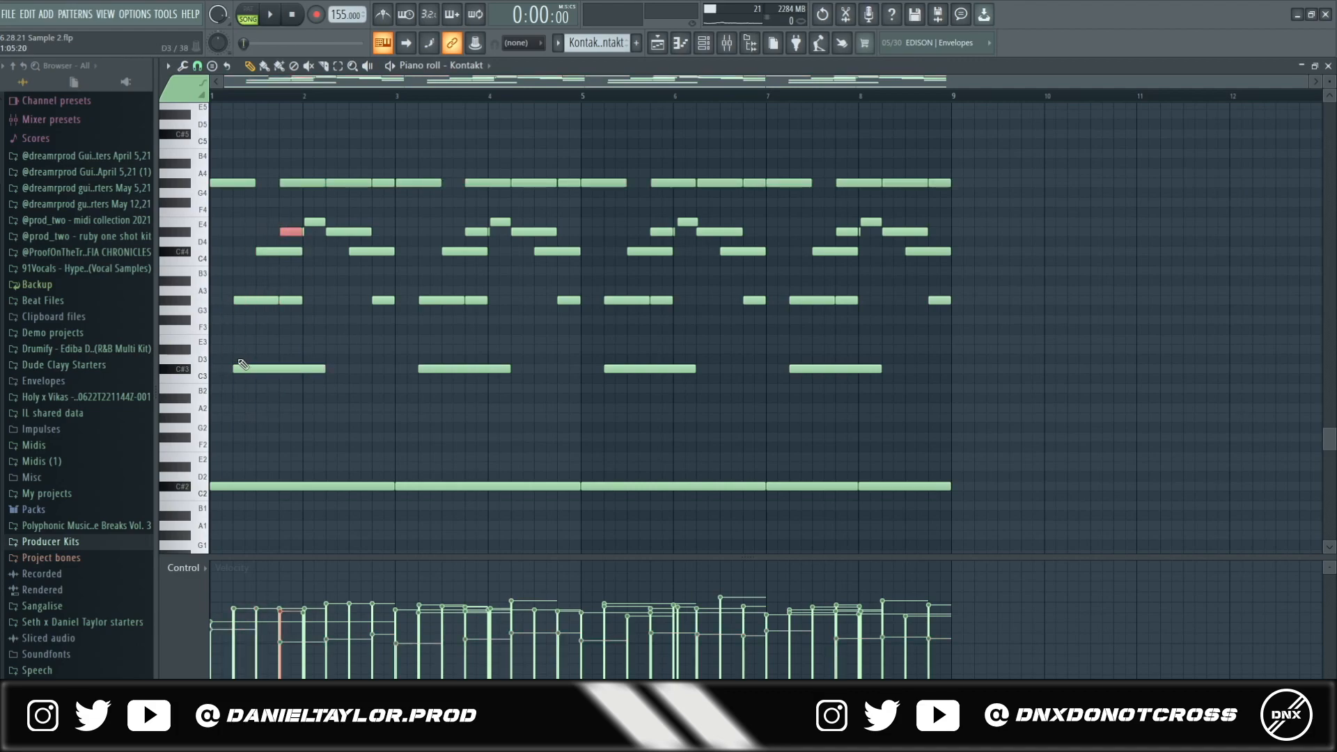
scroll(304, 311, "up", 8)
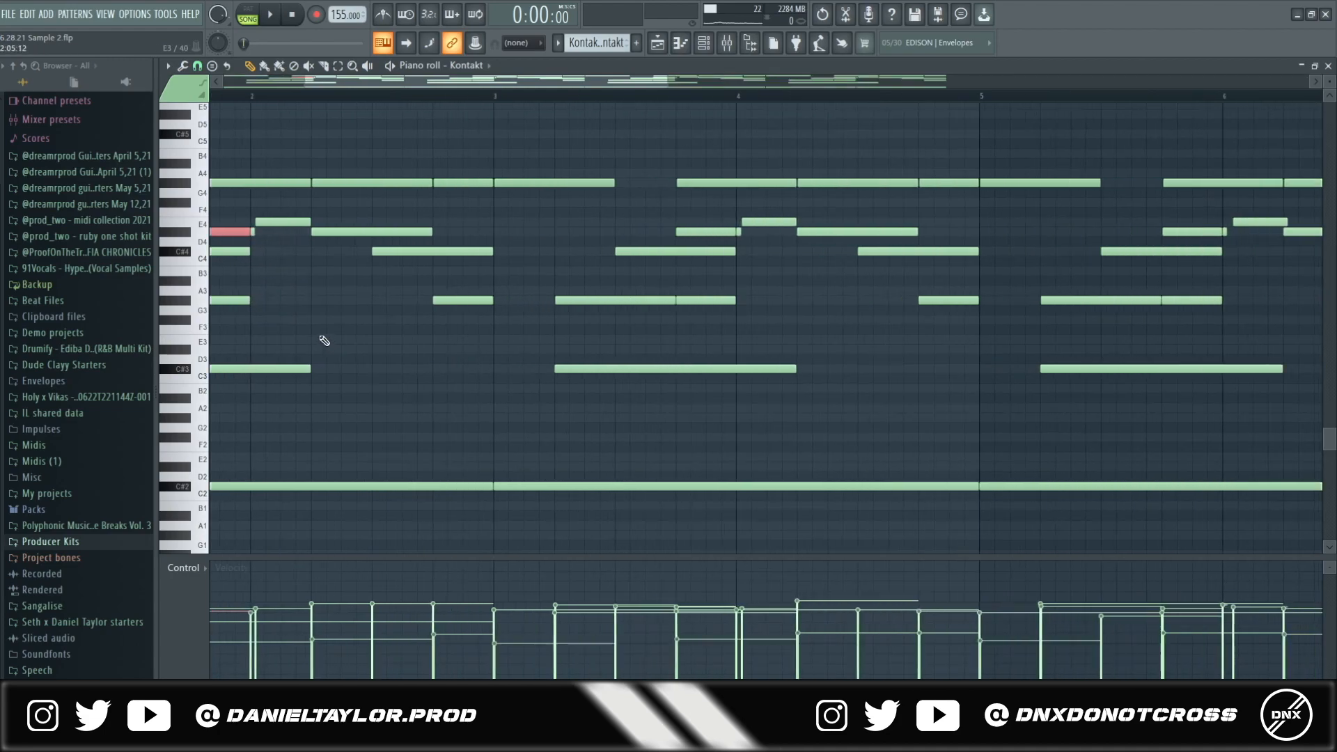
left_click_drag(277, 199, 306, 254)
scroll(319, 331, "down", 8)
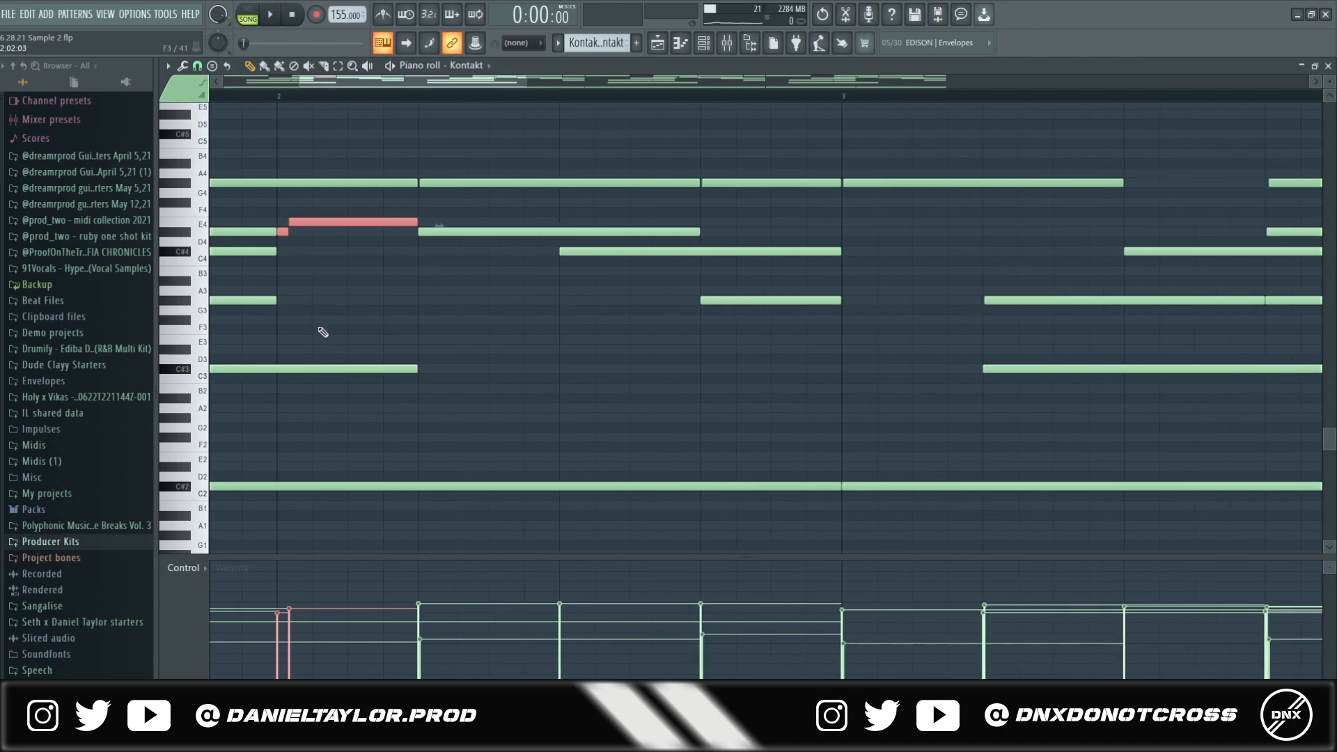
scroll(411, 348, "down", 2)
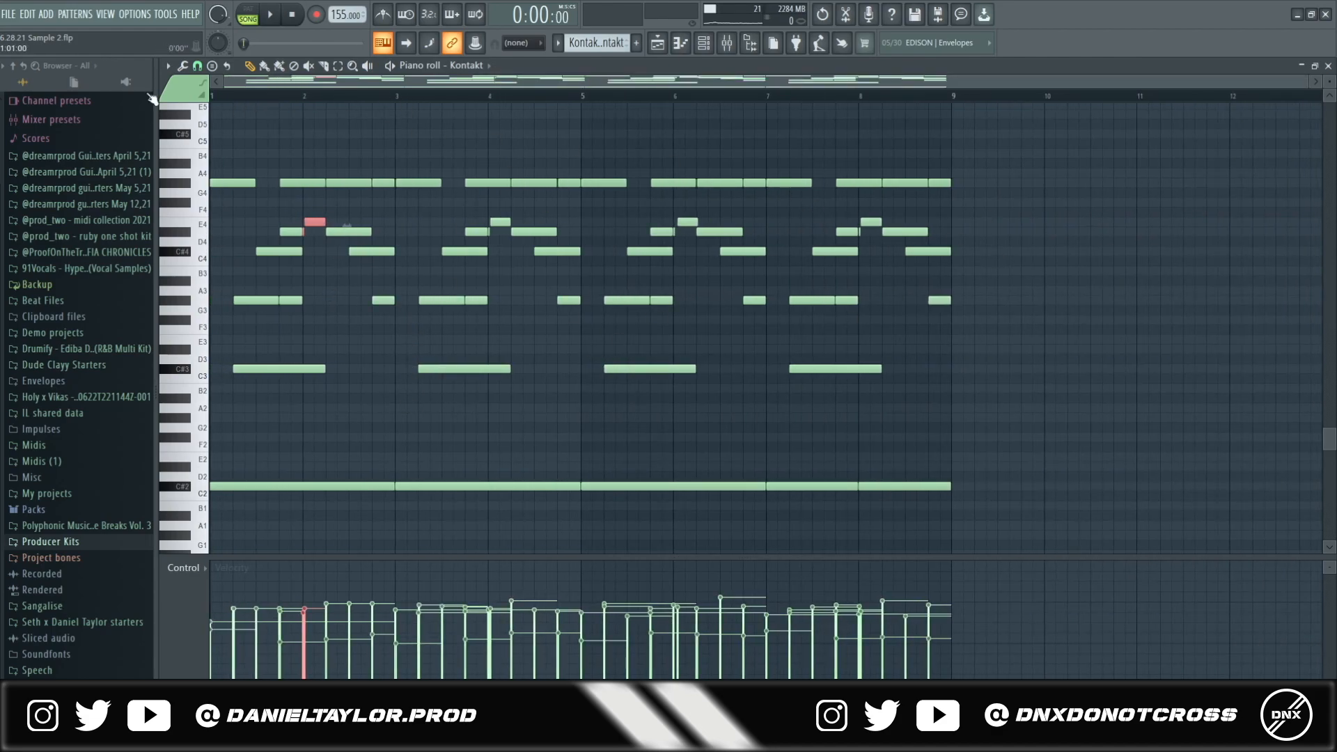
- Play the Kontakt keys pattern alone in pattern mode, then bring up the mixer and playlist
key("l")
key("space")
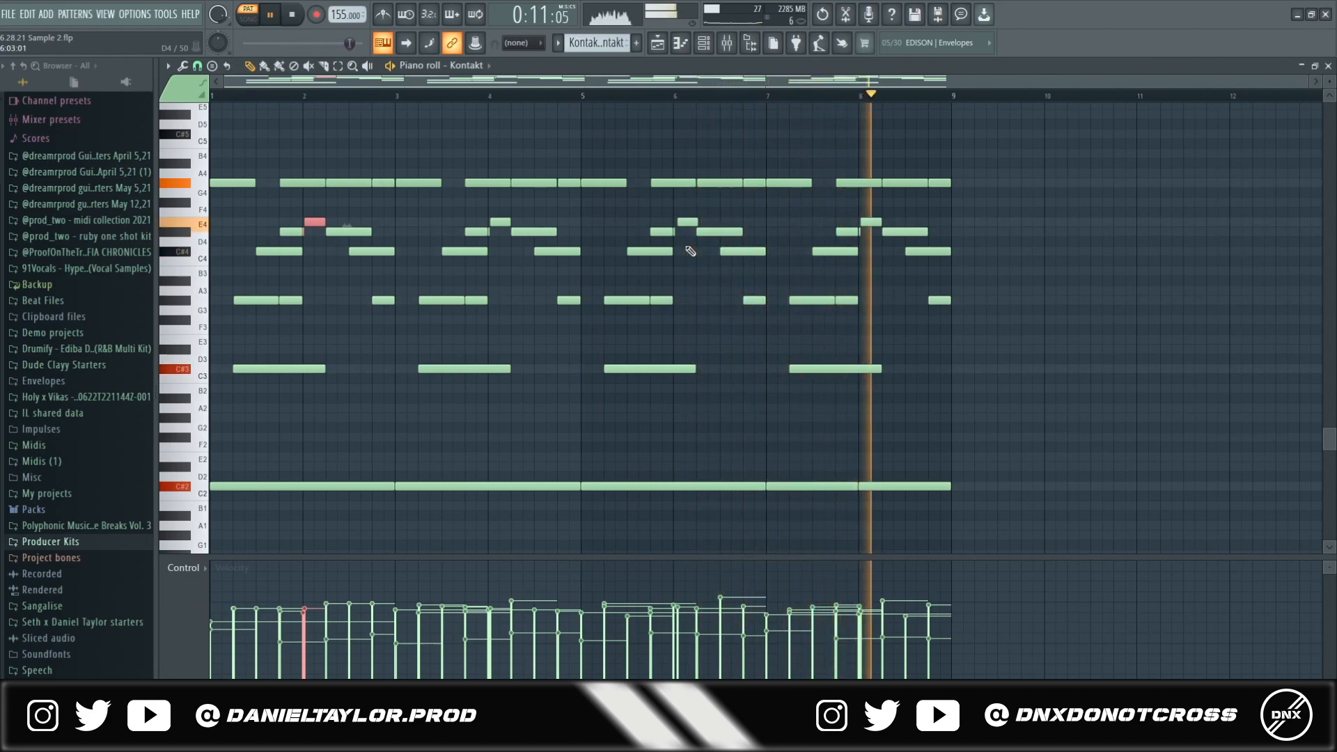
key("space")
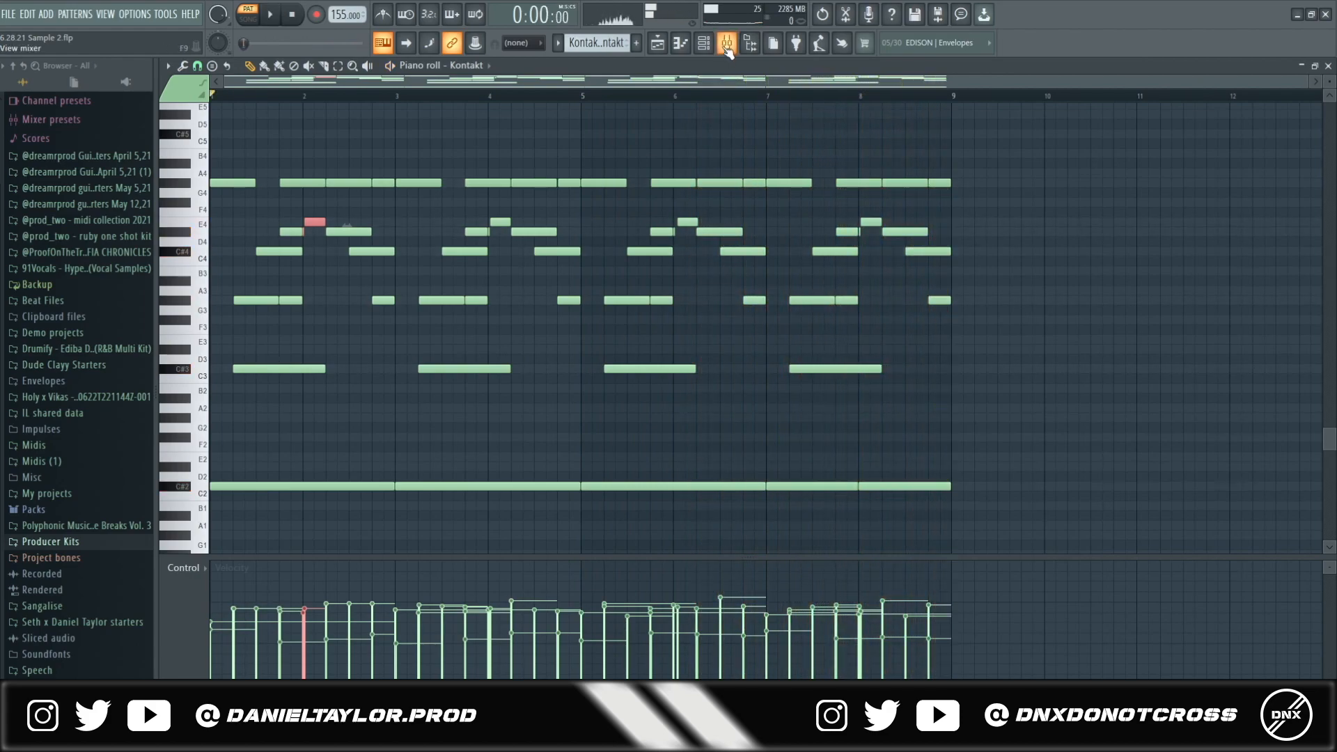
left_click(726, 43)
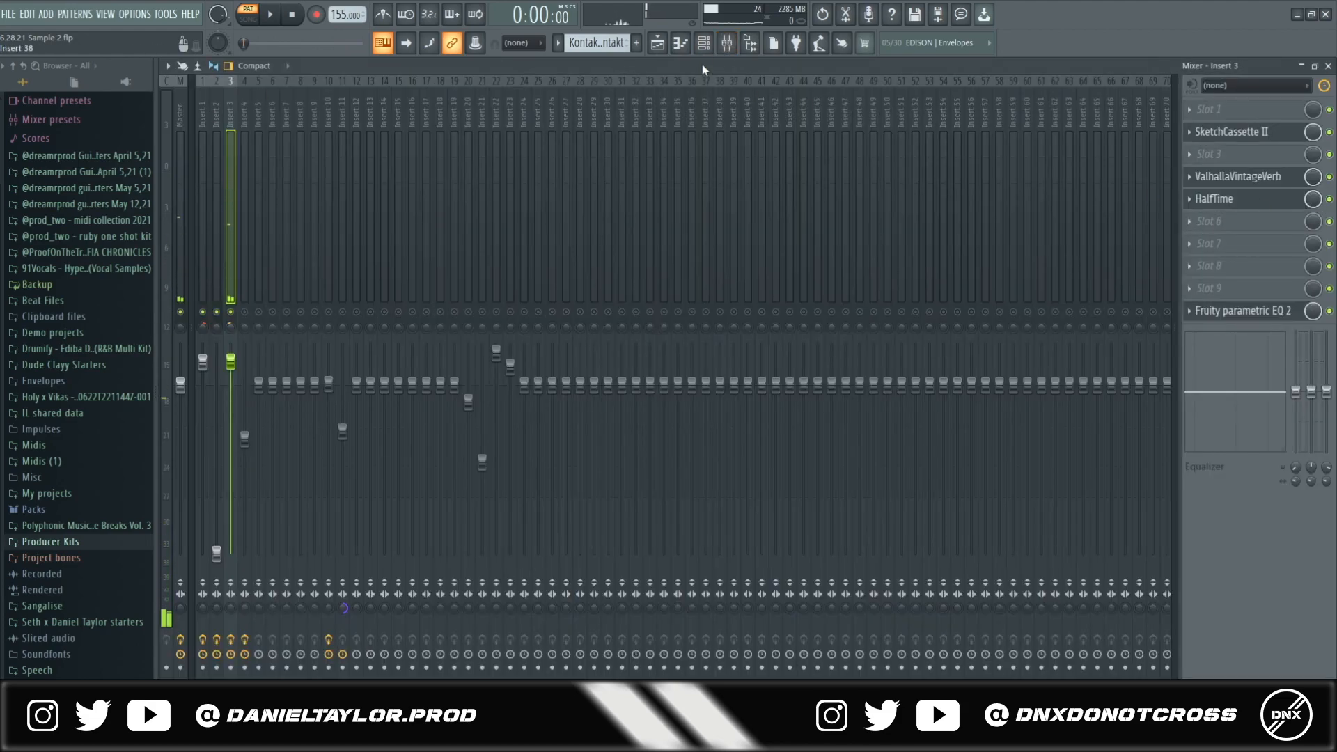
left_click(658, 45)
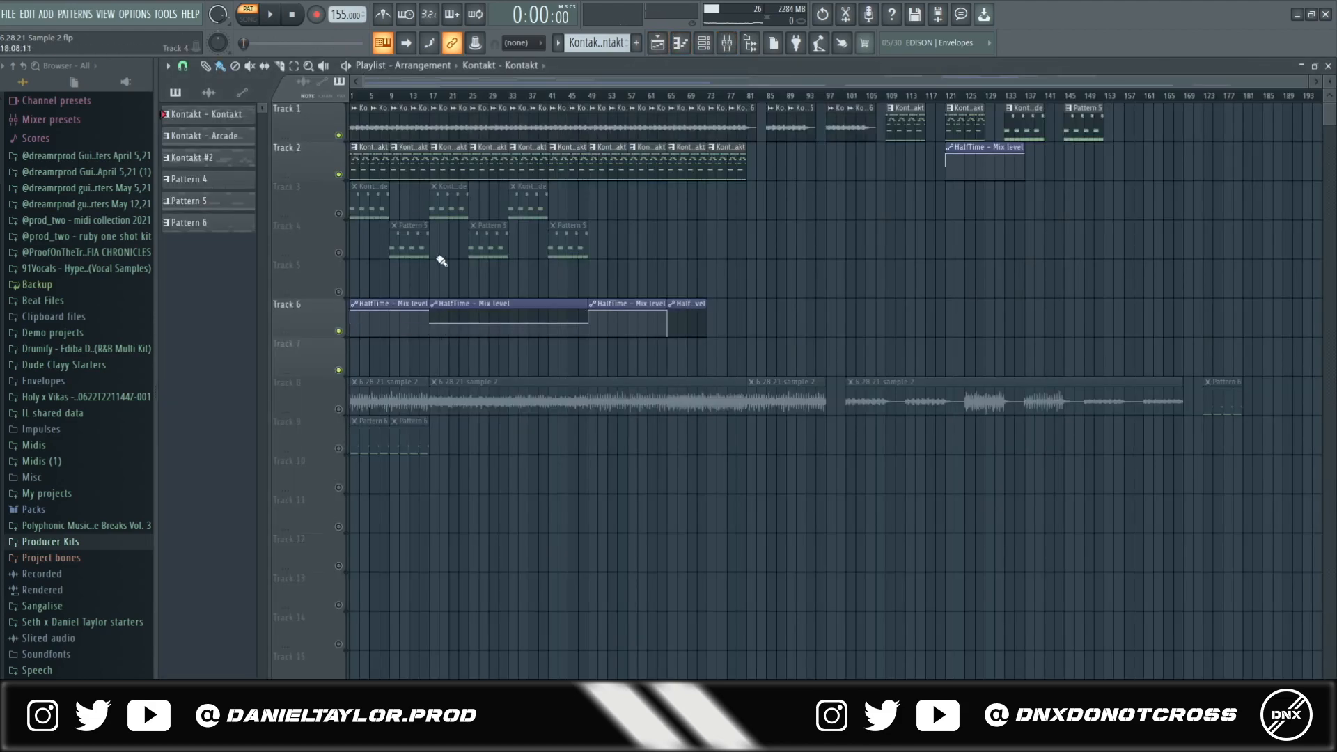
- Play the song from bar 17 and view the Track 2 Kontakt clip's notes, stopping with the mixer open
left_click_drag(446, 95, 431, 96)
scroll(429, 348, "up", 4)
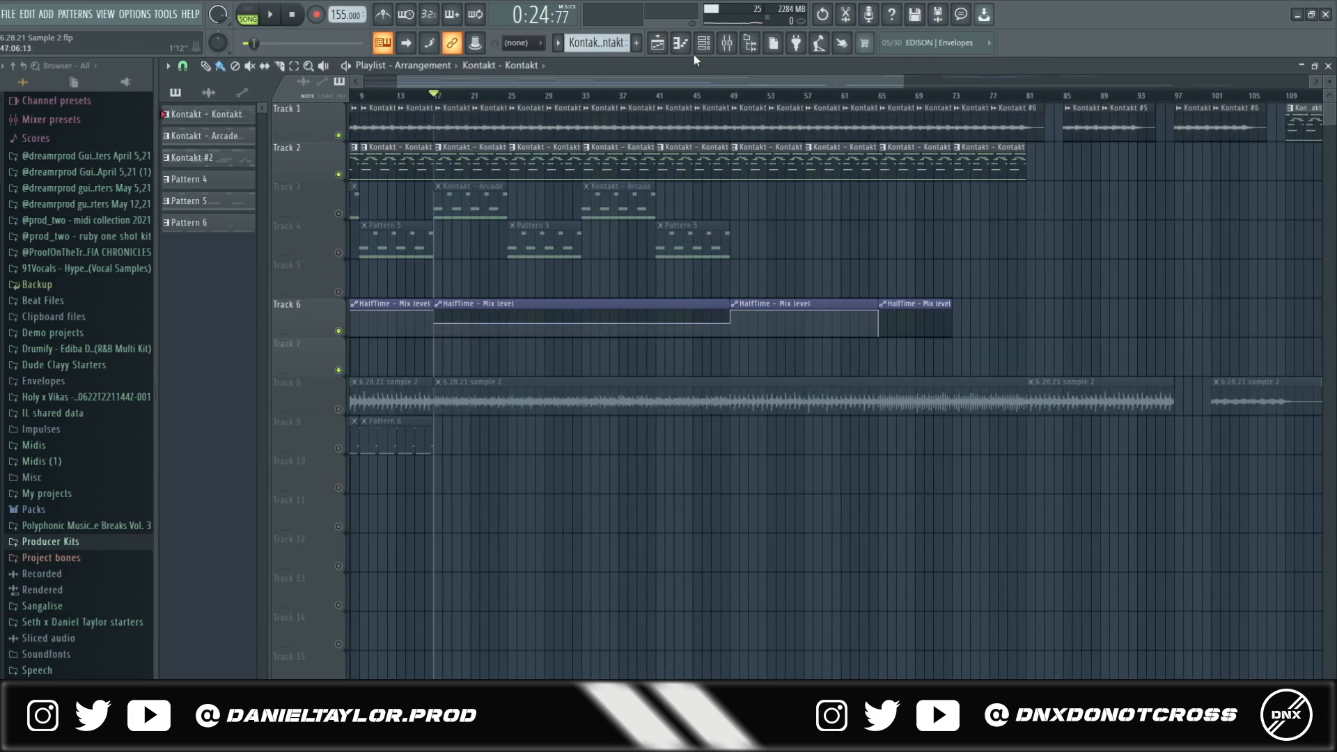
left_click(728, 46)
left_click(726, 46)
key("space")
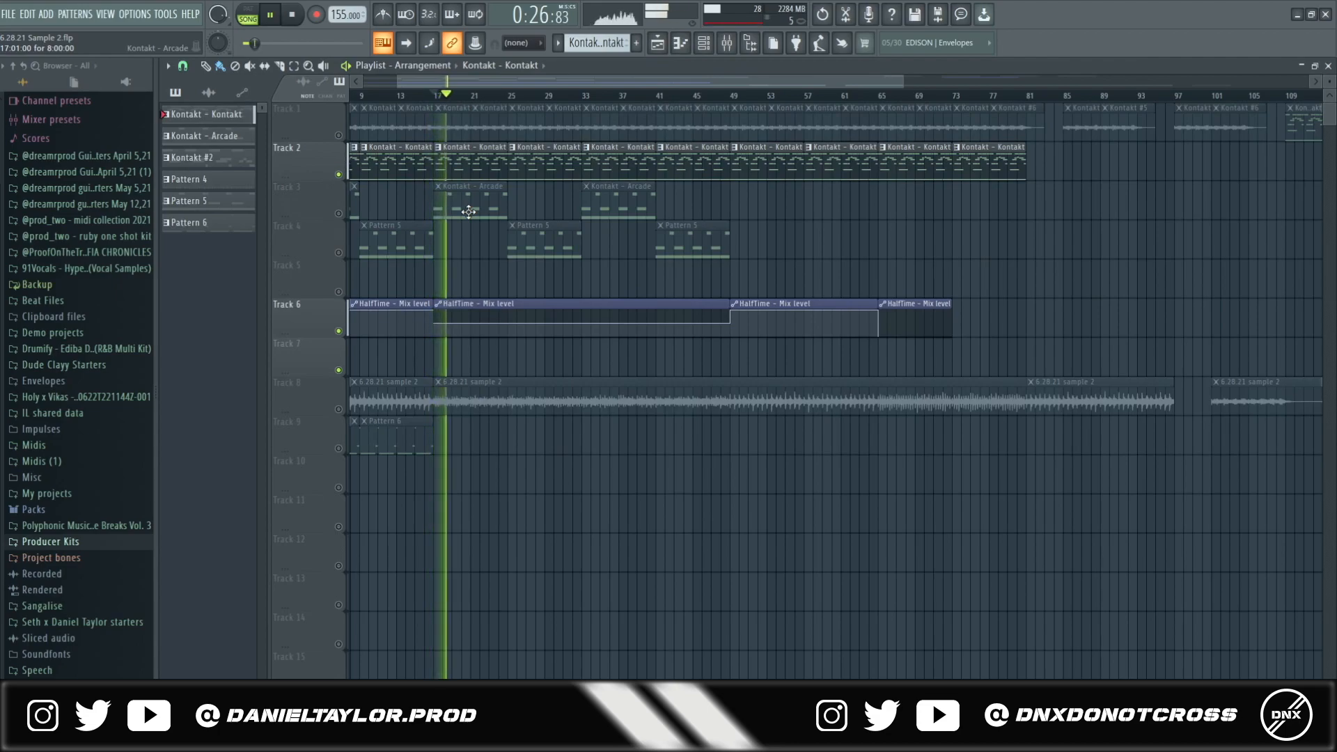
double_click(495, 170)
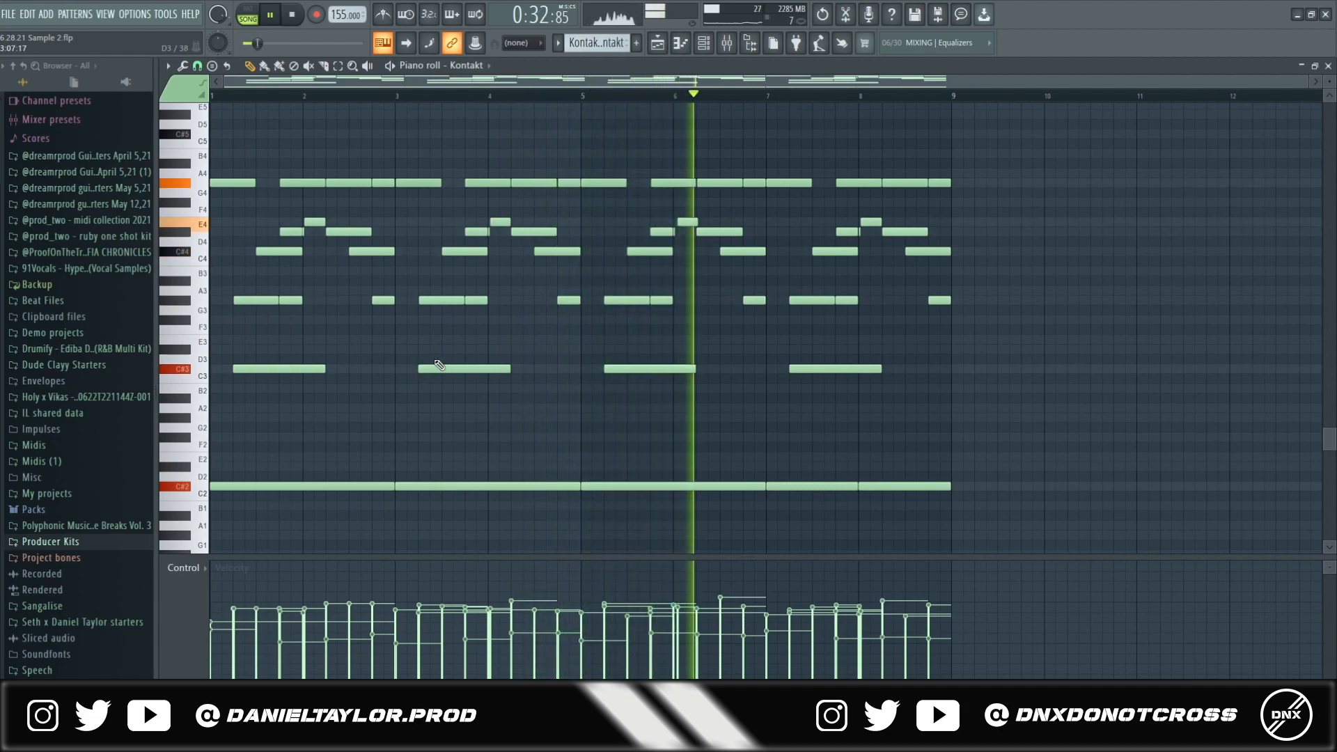
left_click(726, 44)
key("space")
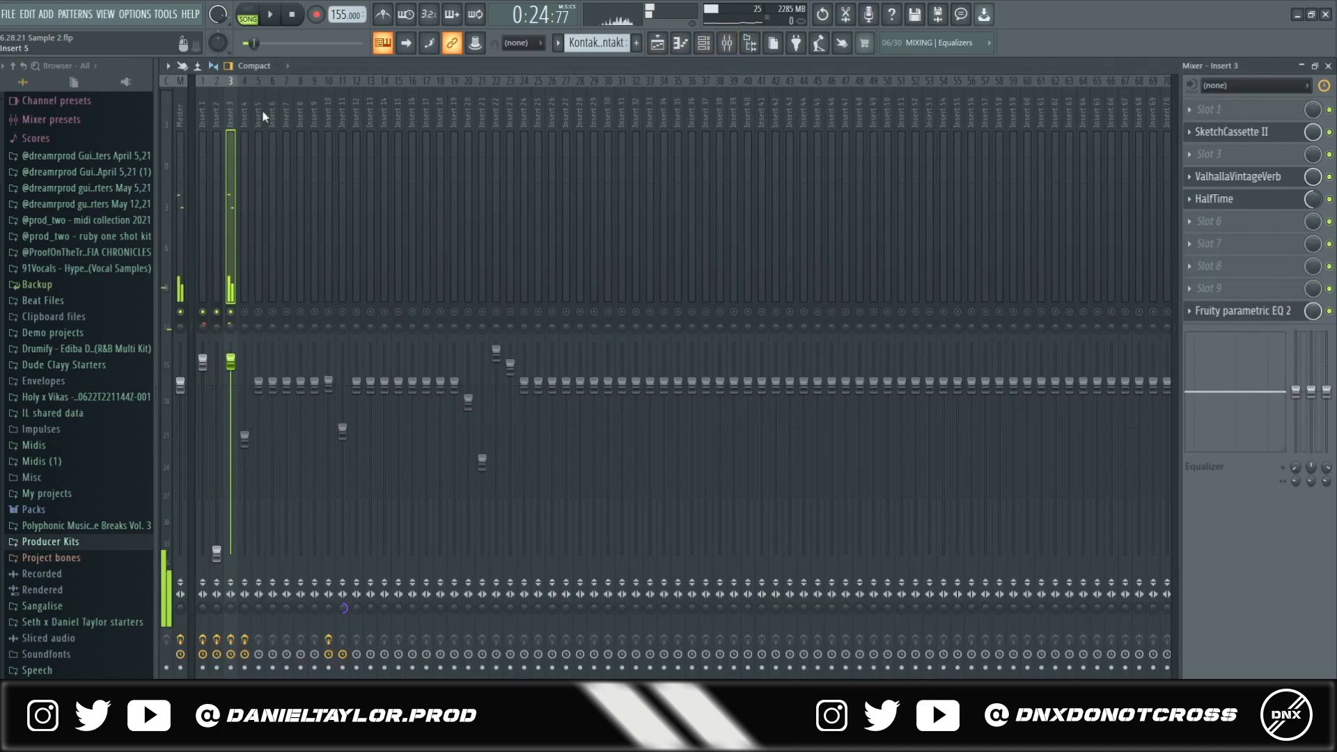
- Inspect Insert 3's SketchCassette II, ValhallaVintageVerb, HalfTime and Fruity parametric EQ 2 in turn
left_click(1232, 132)
left_click_drag(731, 173, 840, 138)
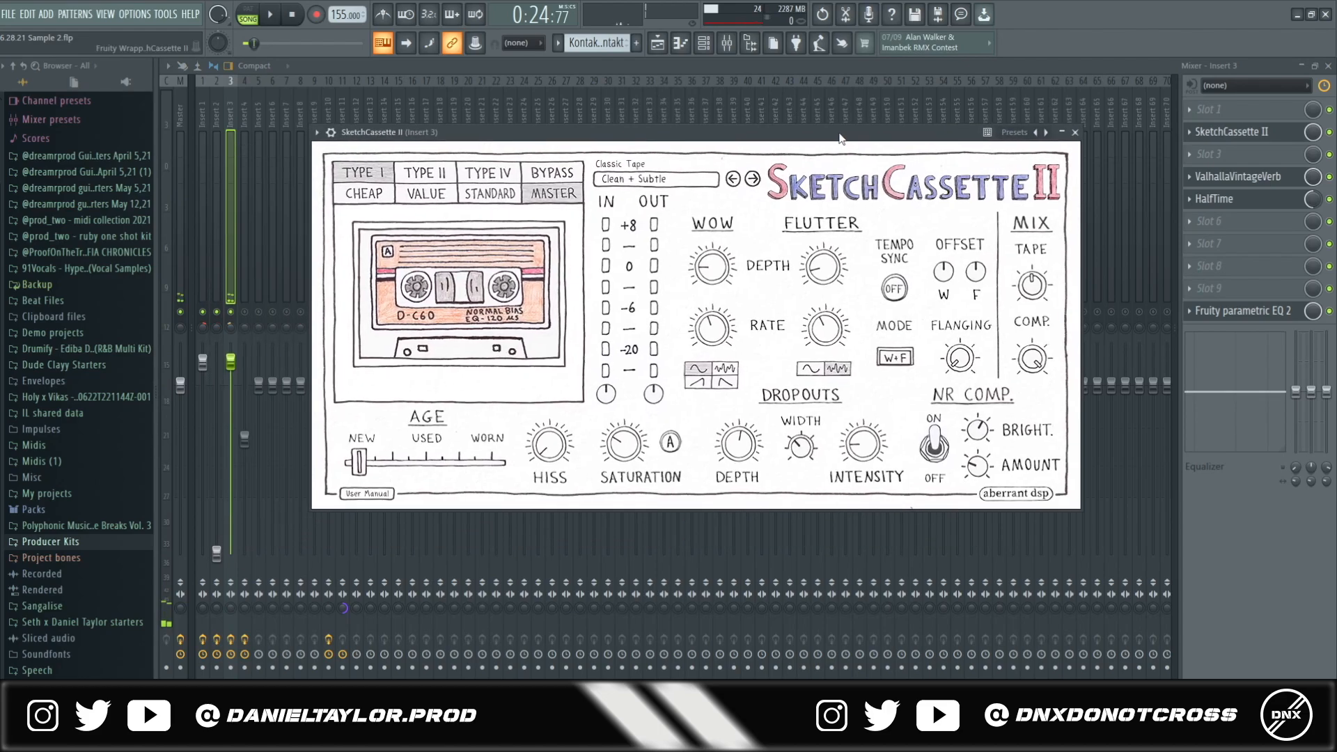
left_click(1237, 176)
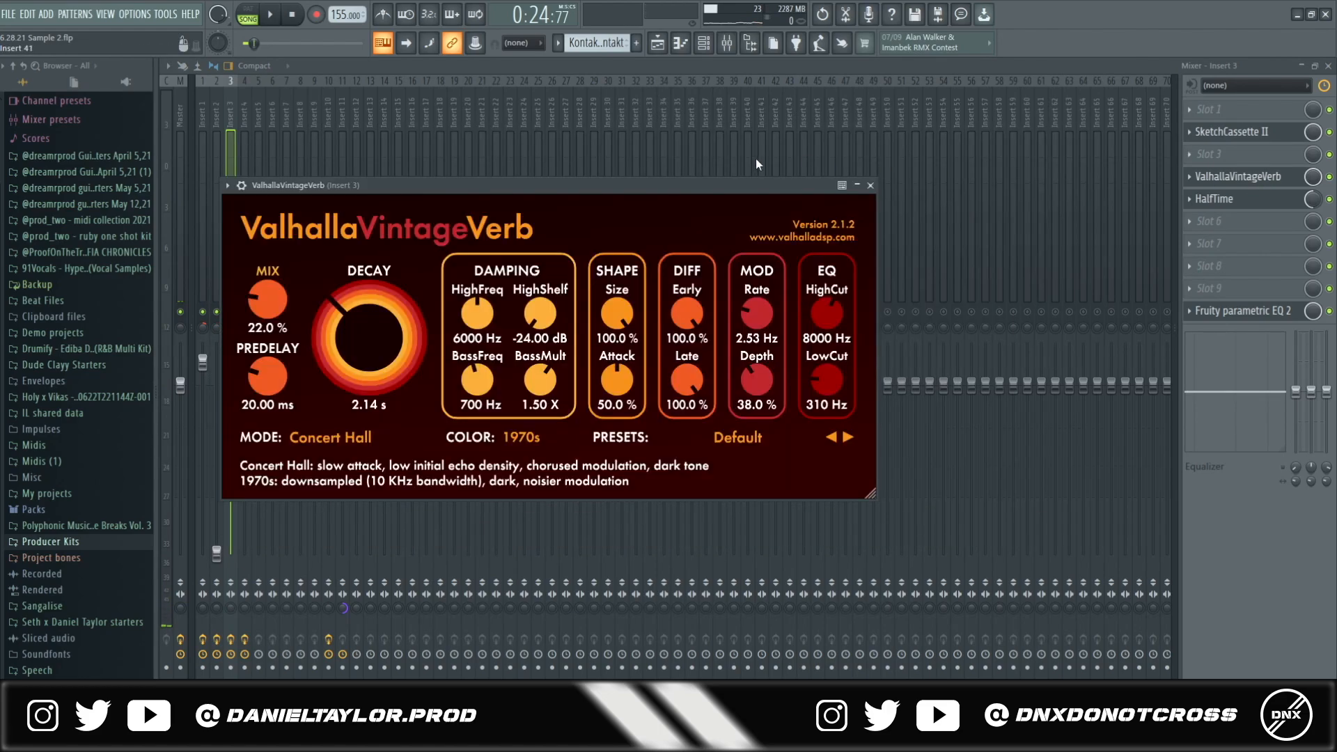
left_click(1214, 199)
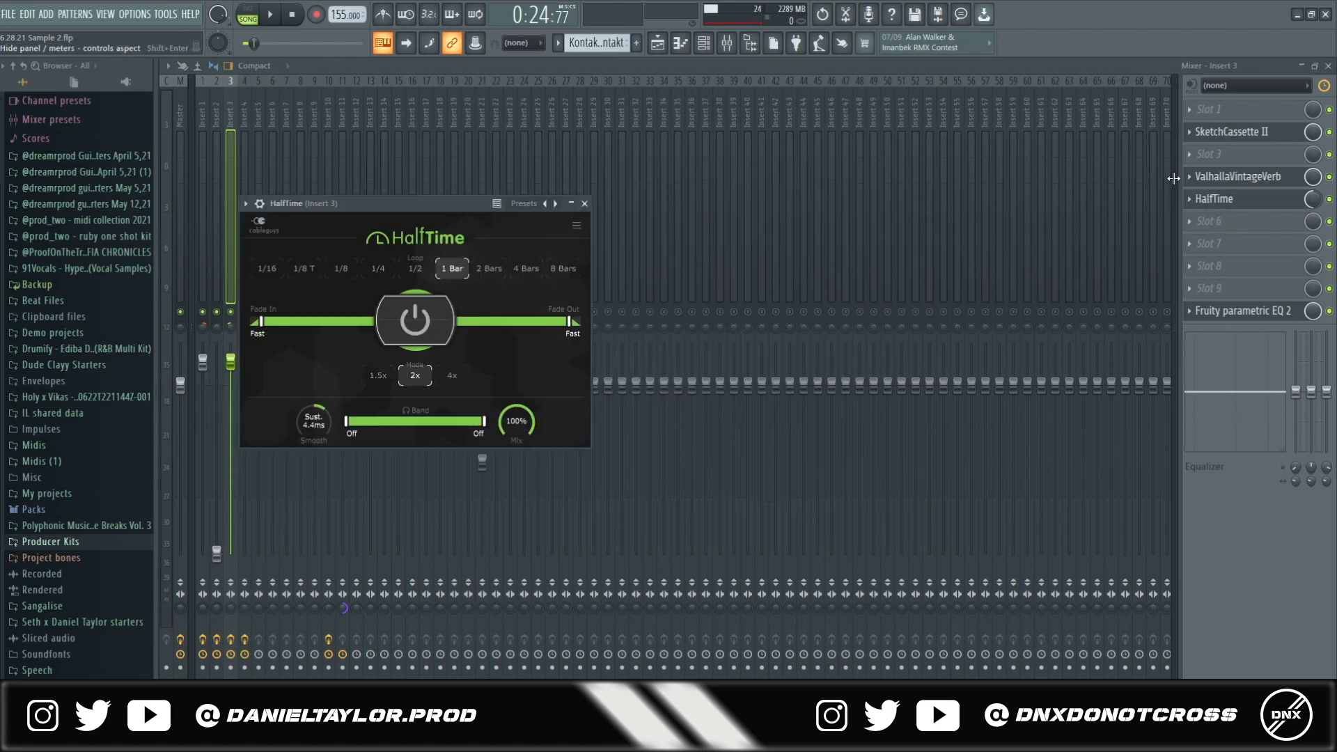
left_click(1242, 310)
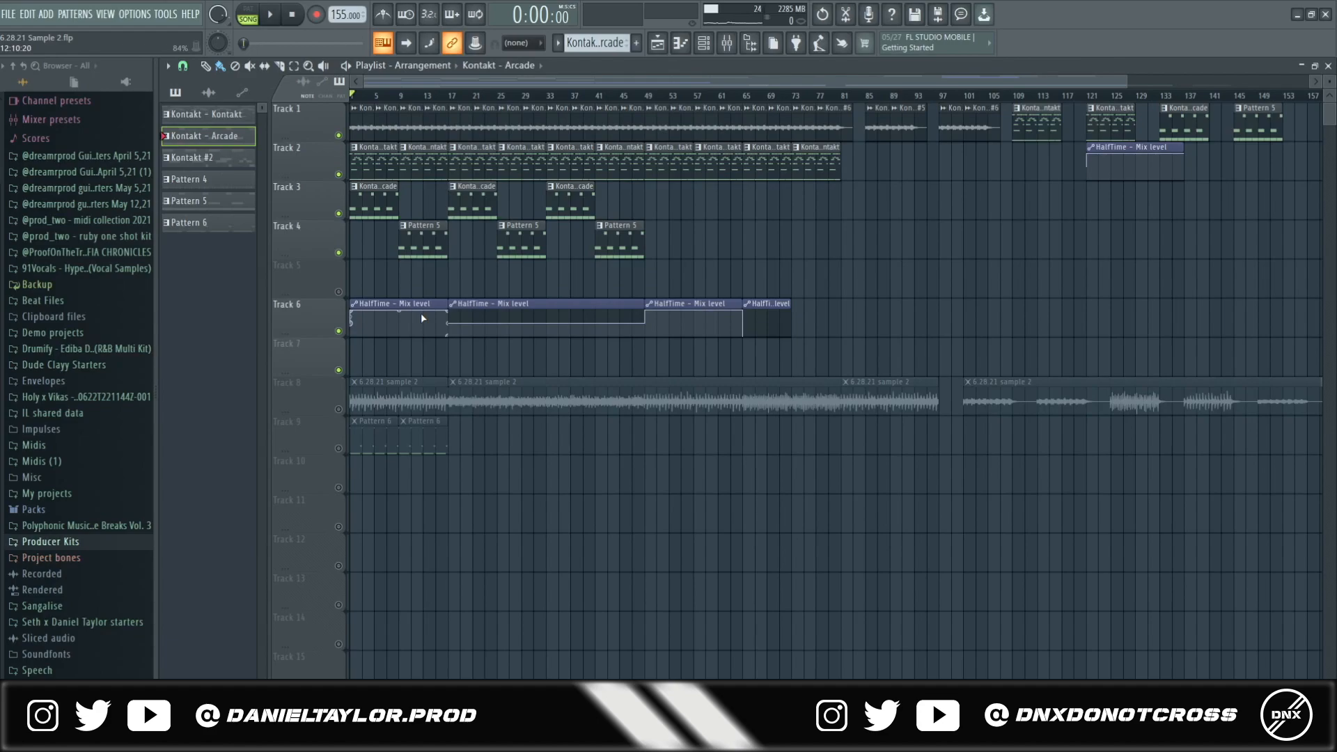
- Show the Arcade pattern's piano roll and the Arcade instrument's plugin window from the channel rack
double_click(367, 202)
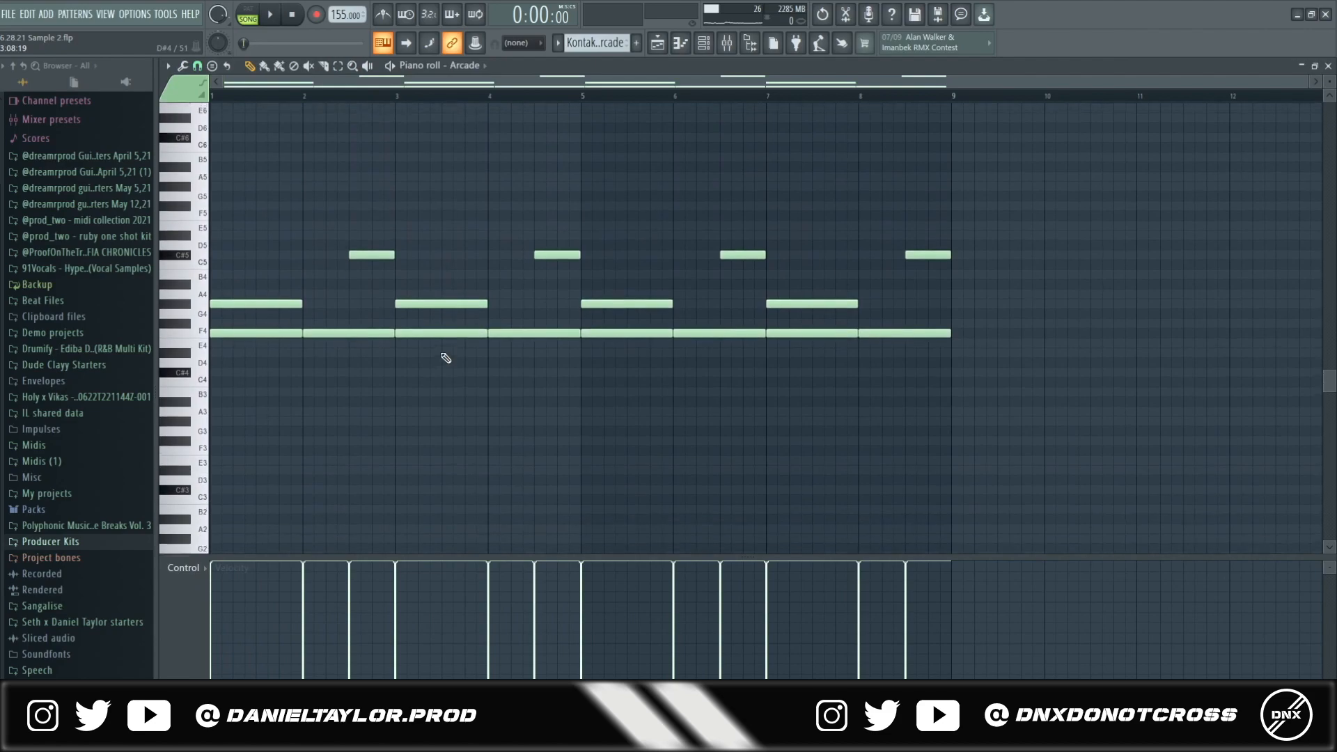
left_click(703, 43)
left_click(365, 361)
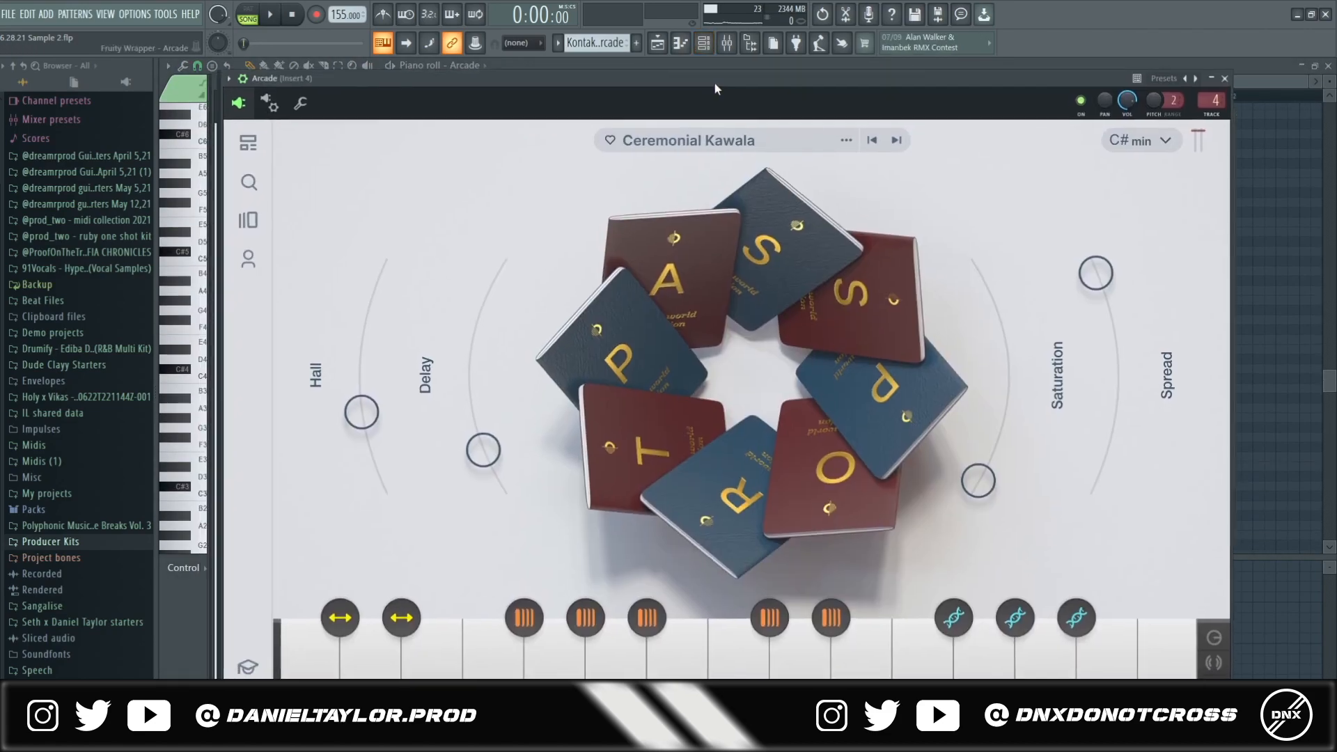
left_click_drag(715, 89, 724, 77)
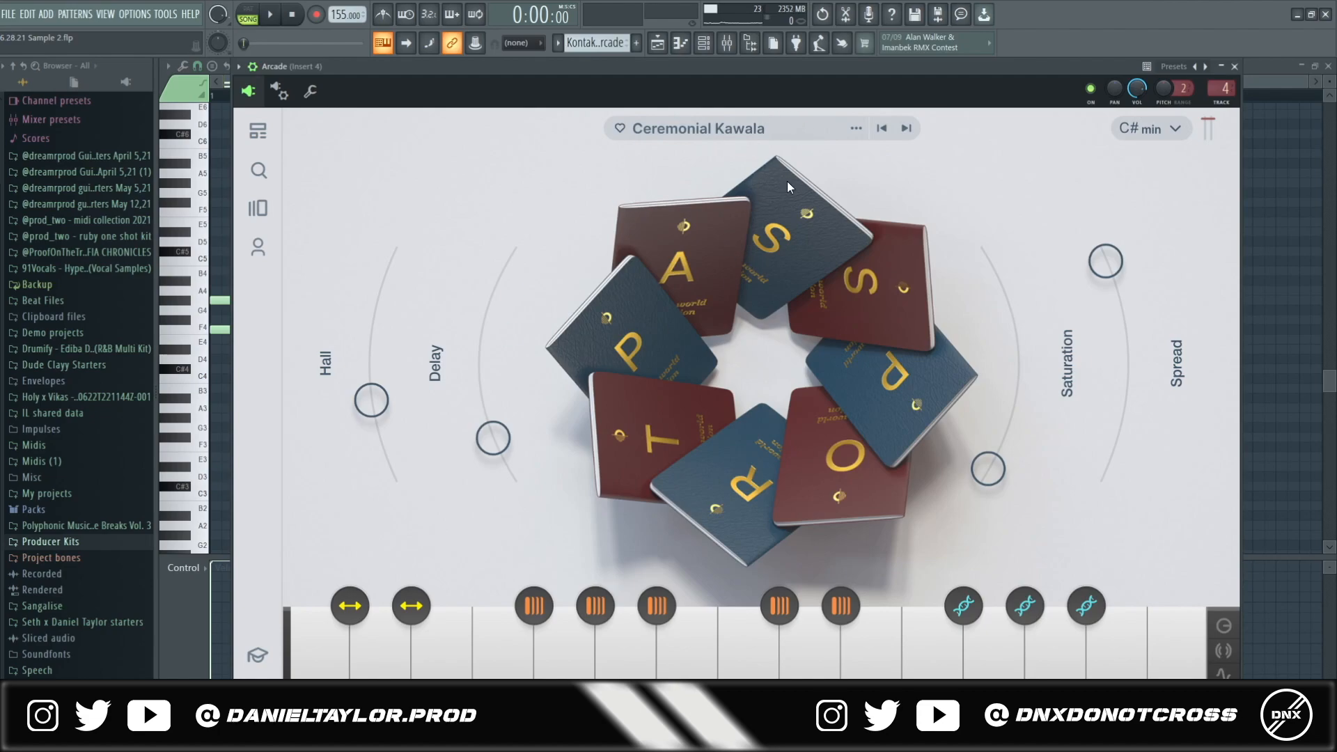
- Open the Arcade channel's notes and select the four A4 notes
left_click(706, 52)
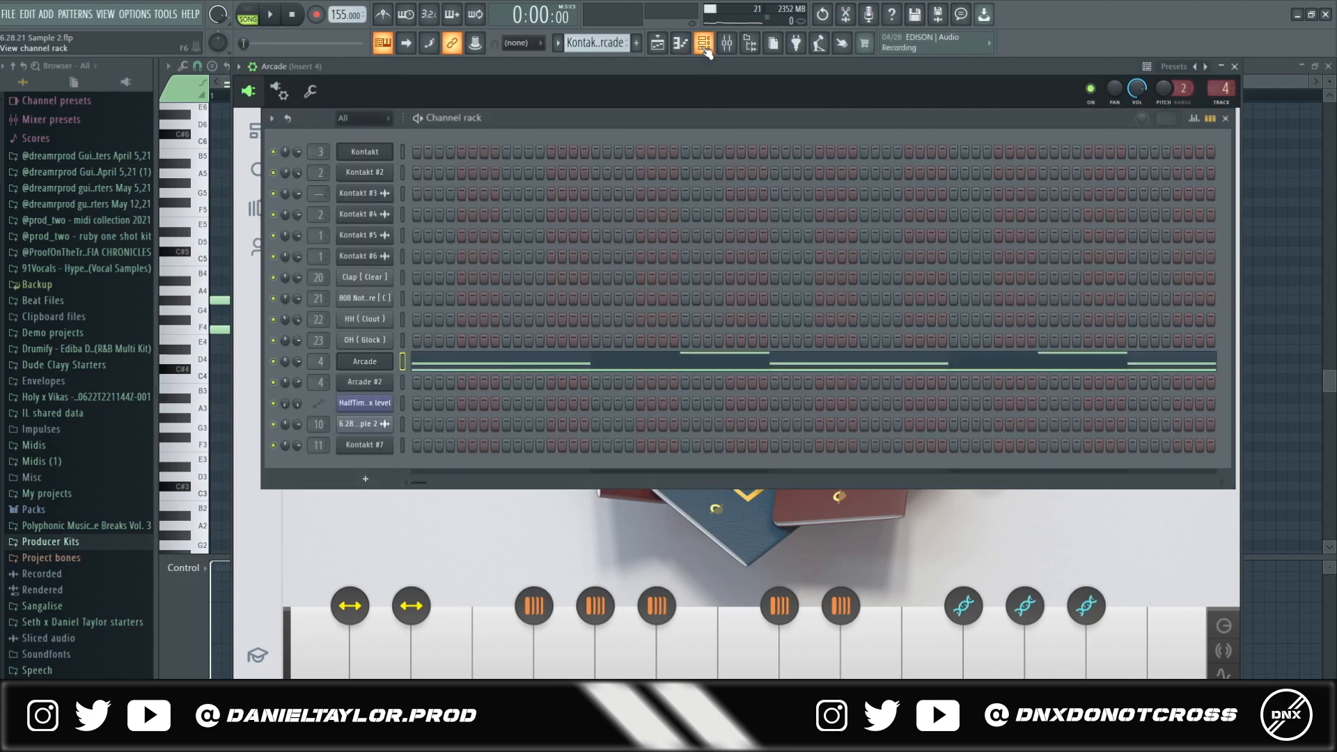
left_click(640, 358)
scroll(423, 362, "left", 2)
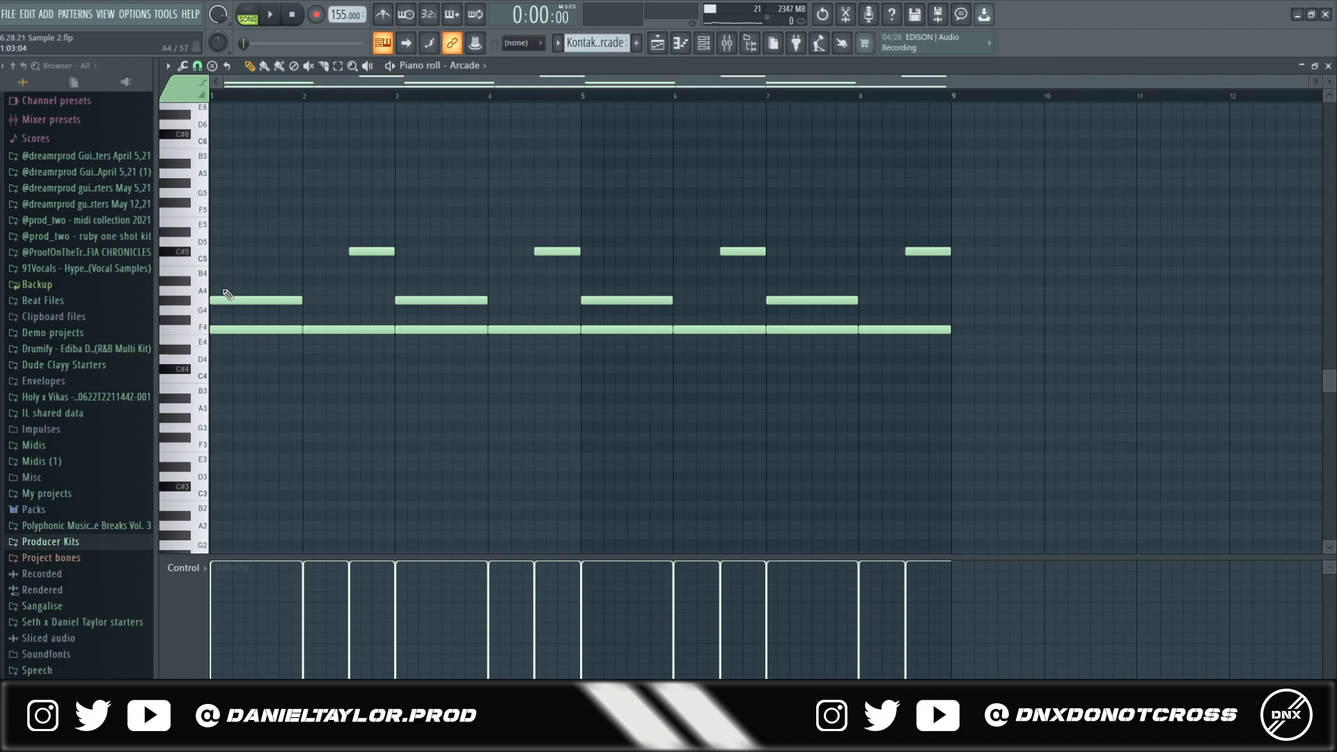
left_click_drag(886, 278, 206, 313)
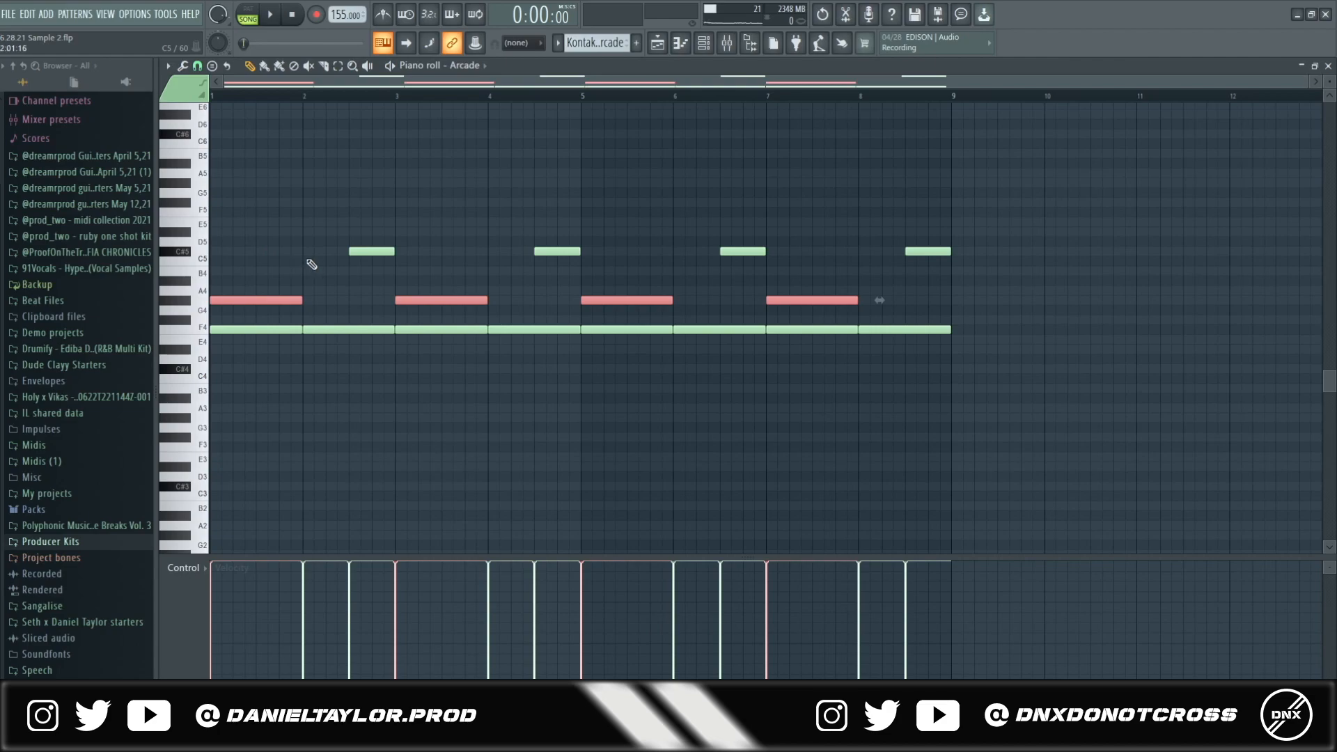
- Play the Arcade pattern on its own in pattern mode, then stop
key("F6")
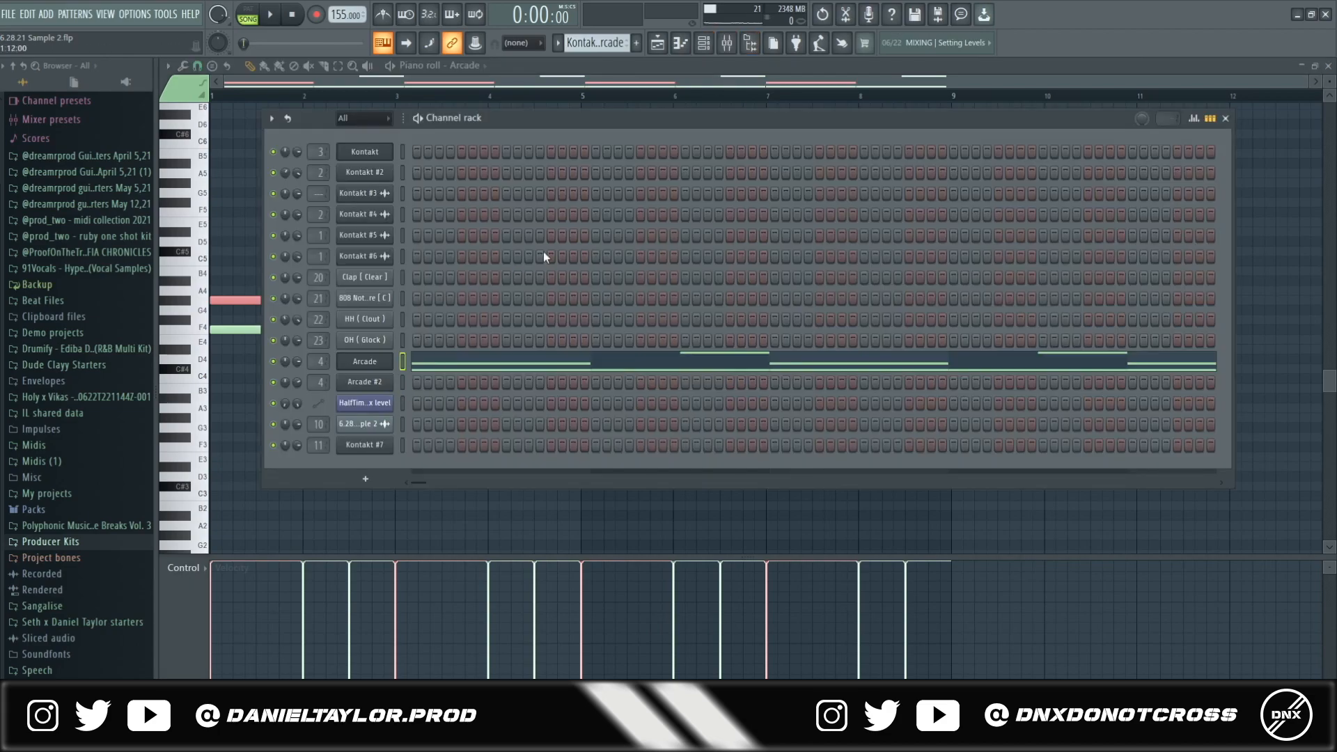
left_click(729, 44)
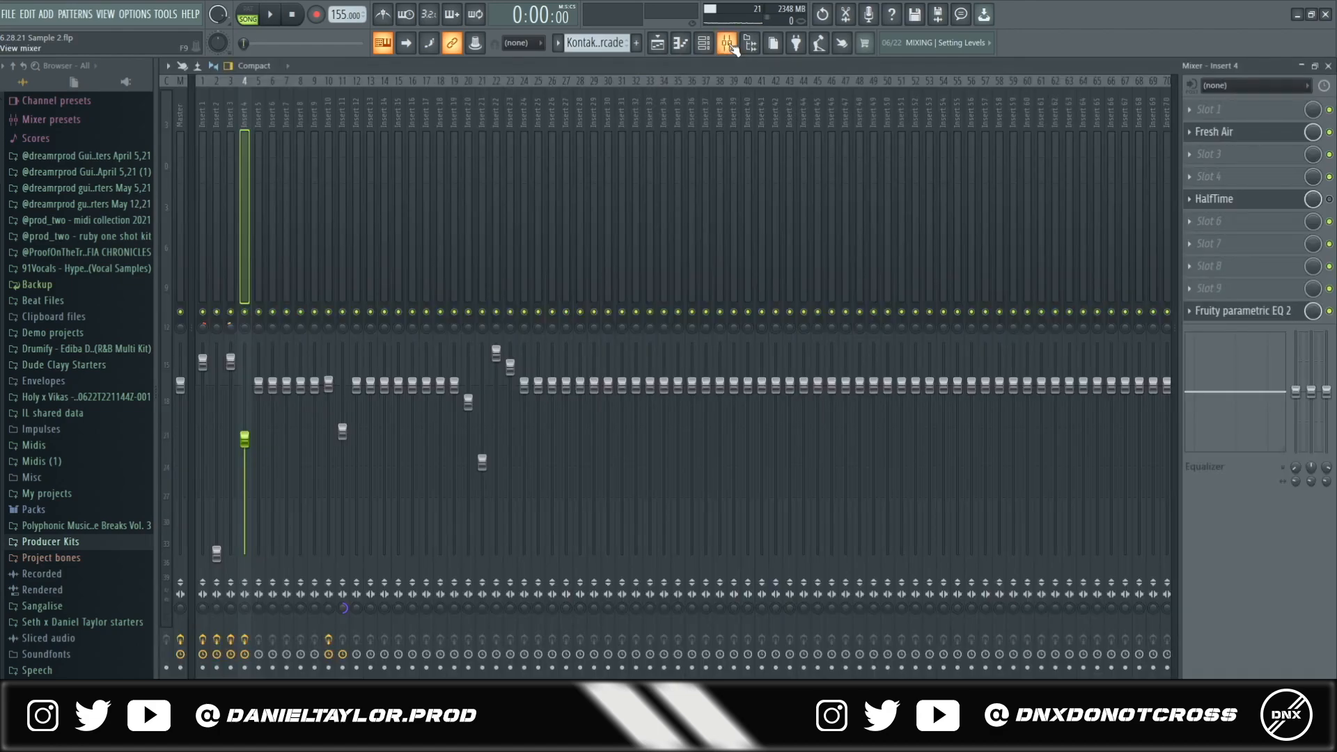
key("F6")
left_click(620, 363)
left_click(247, 14)
key("space")
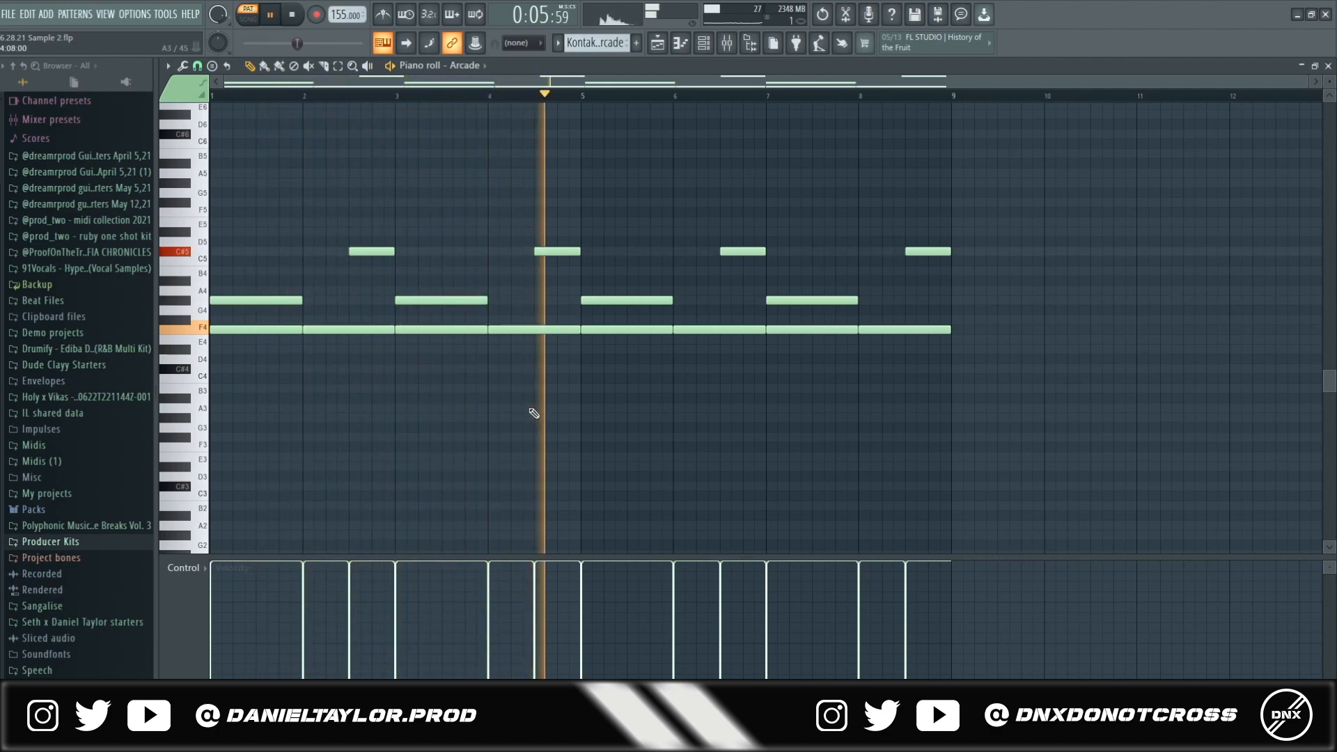
key("space")
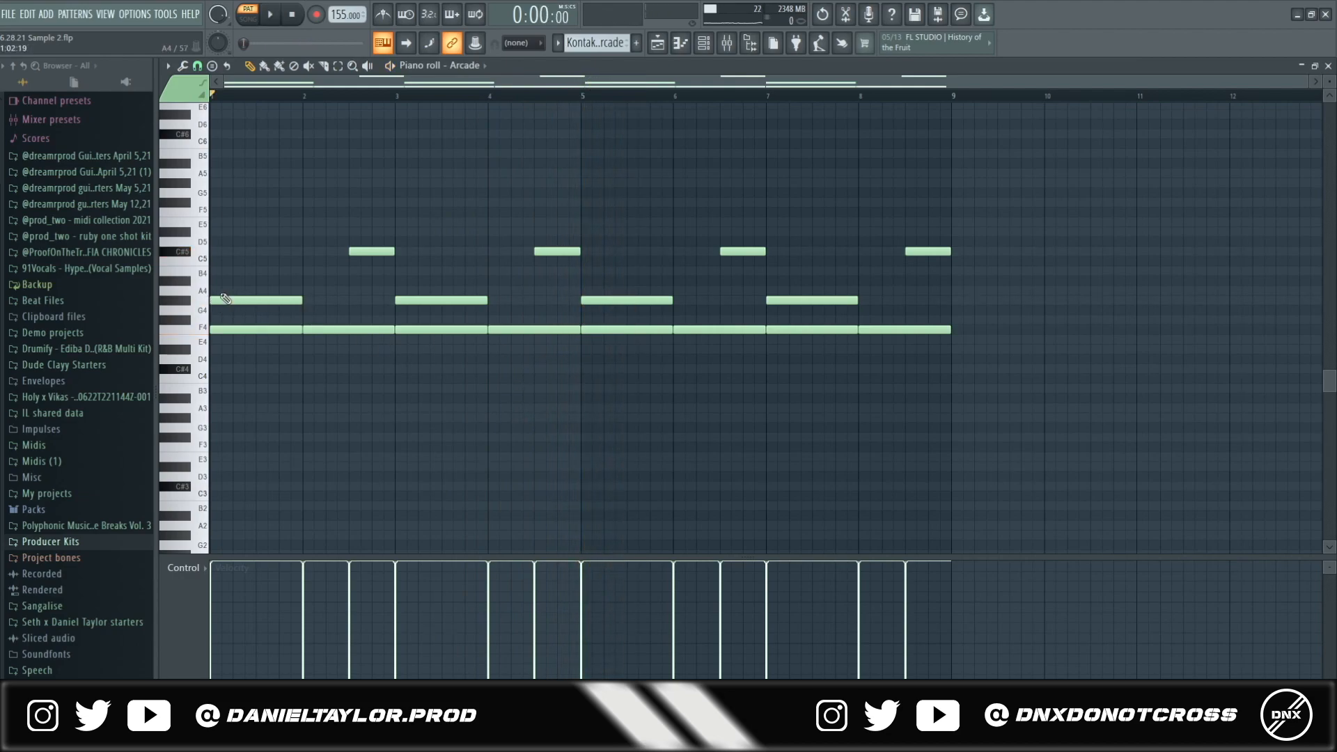
- Inspect the first two bars by selecting the G4, long F4 and C5 notes
left_click_drag(215, 248, 290, 353)
left_click_drag(320, 248, 354, 348)
left_click_drag(238, 258, 247, 304)
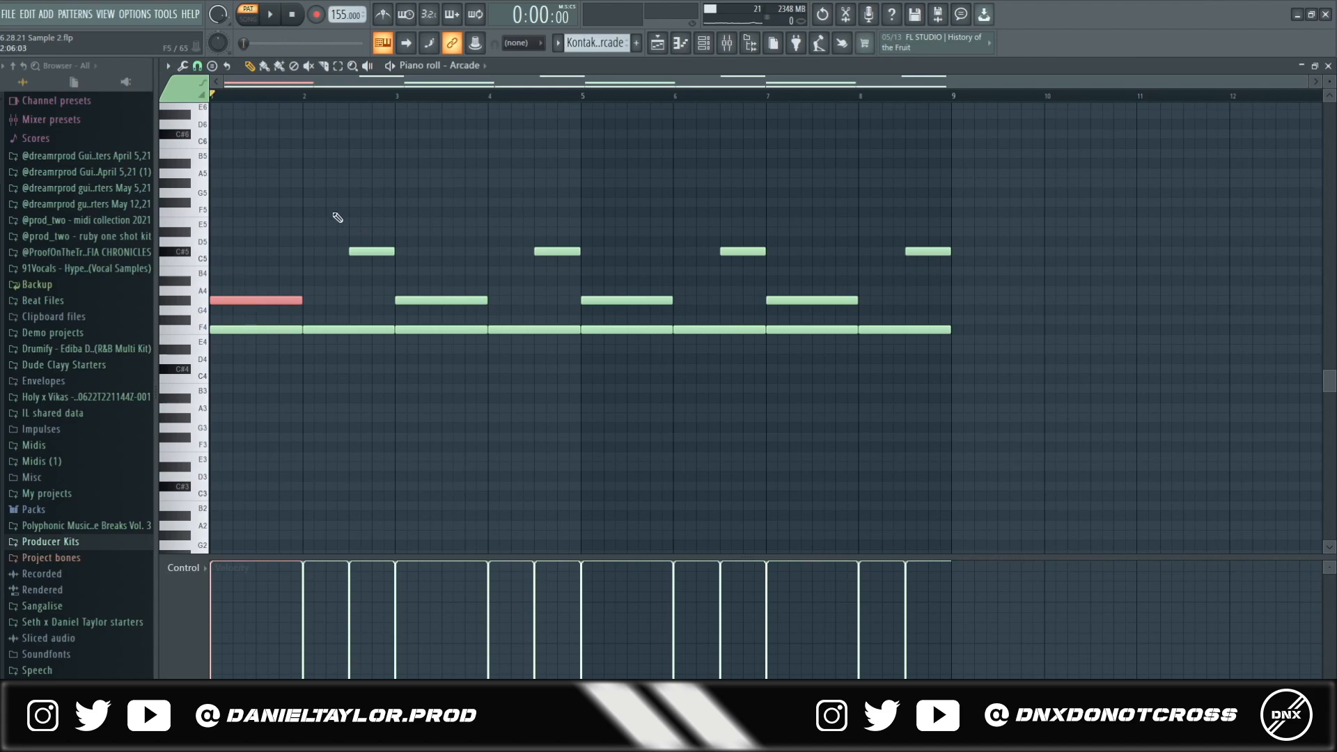
left_click_drag(336, 199, 387, 274)
left_click(320, 318)
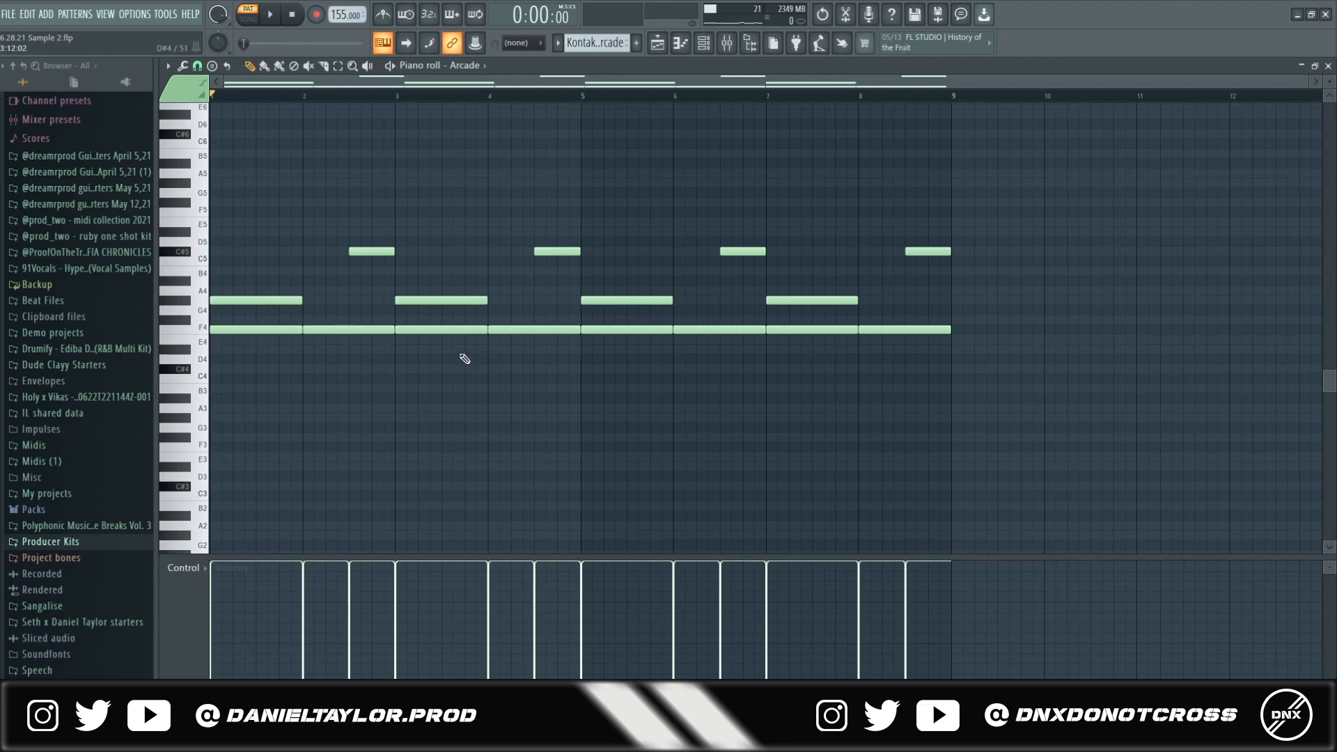
- Return to the playlist in song mode with the song position near bar 9
left_click(657, 43)
left_click(399, 98)
mouse_move(402, 102)
left_mouse_down()
mouse_move(452, 105)
mouse_move(403, 115)
left_mouse_up()
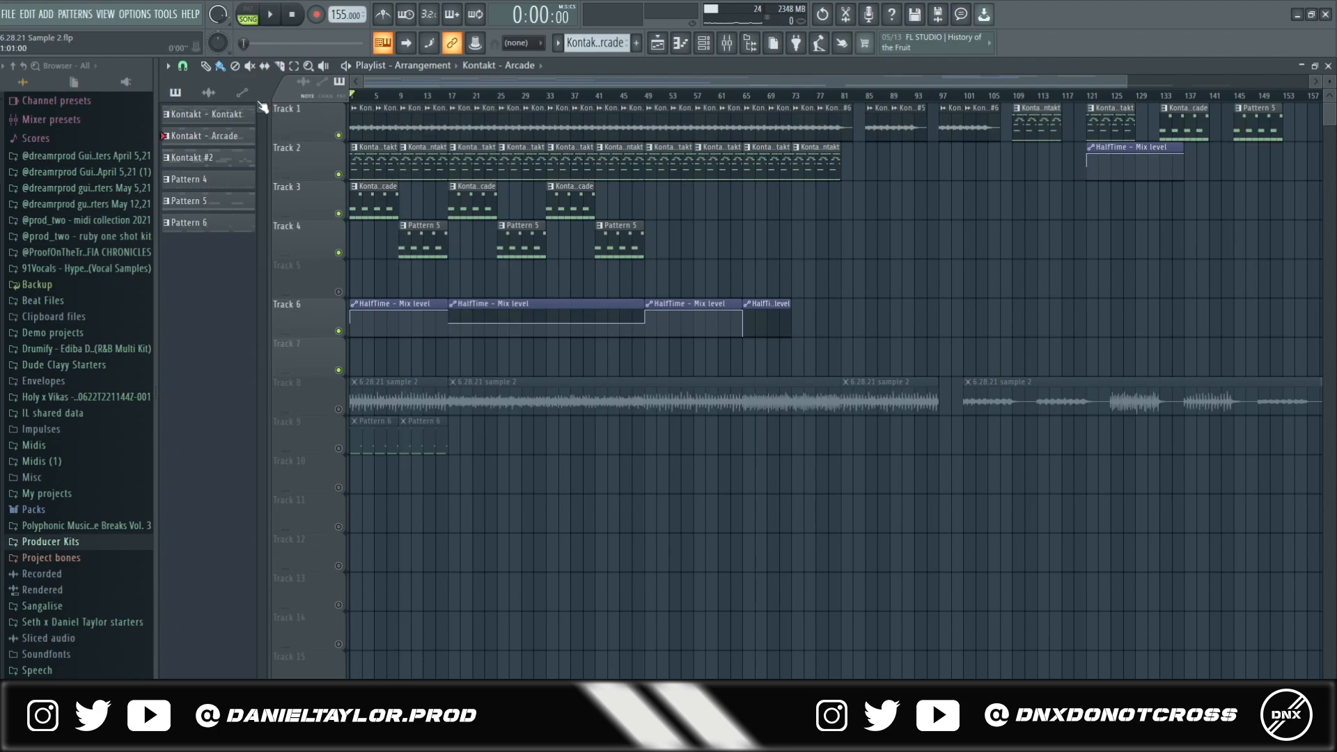
- Open the Arcade #2 kawala plugin and check its C# min key setting
left_click(703, 43)
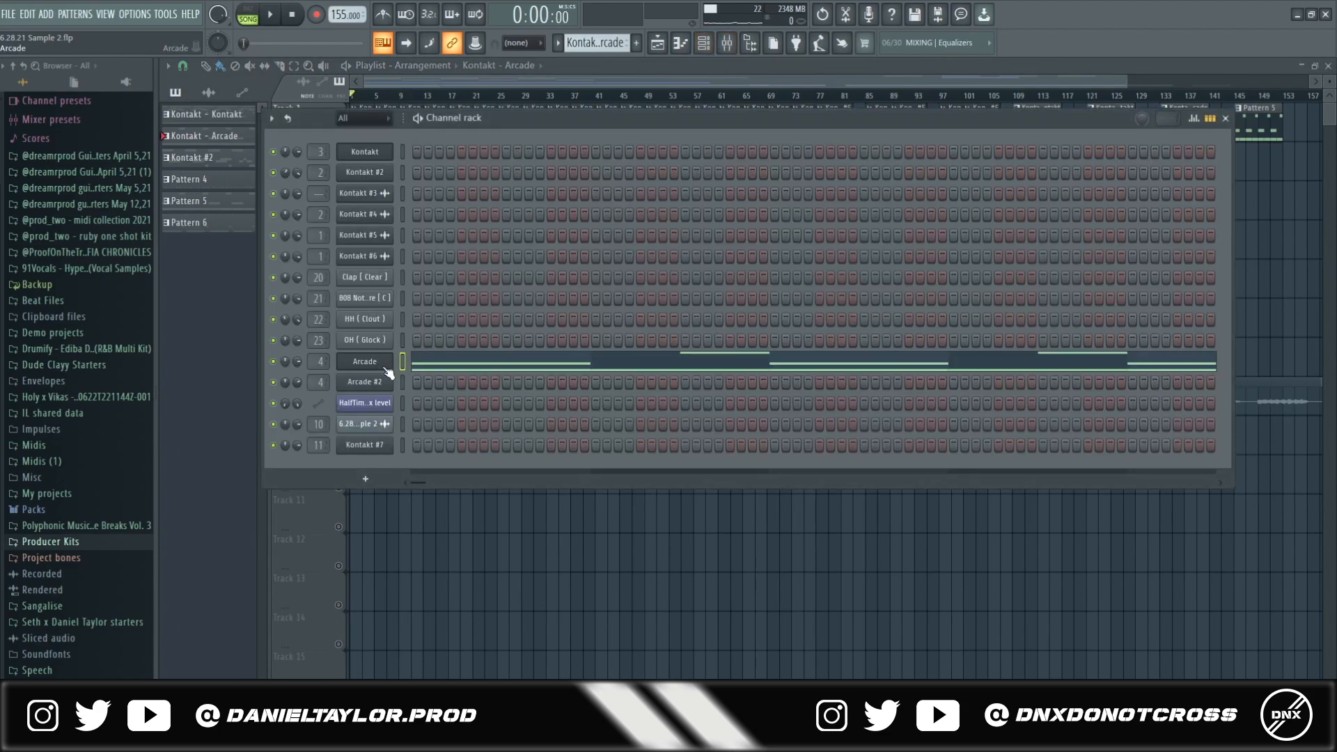
left_click(378, 382)
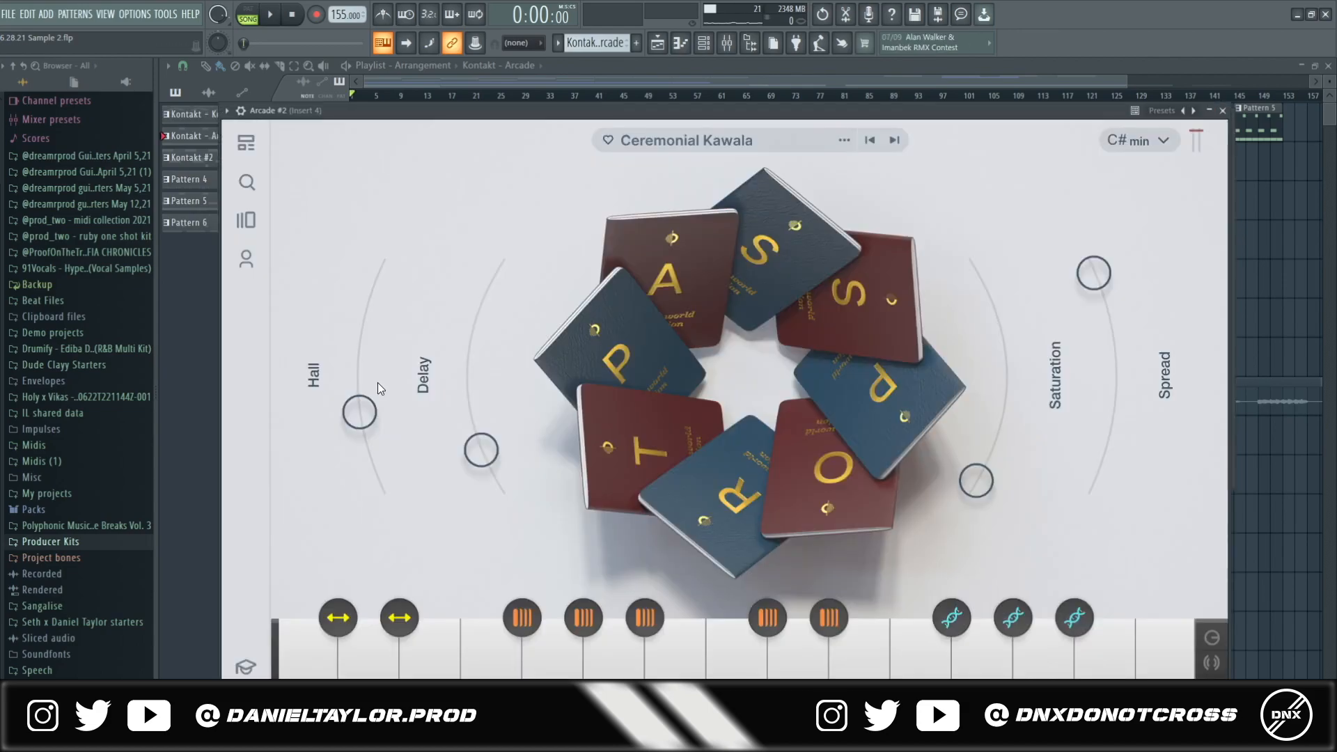
left_click(1161, 142)
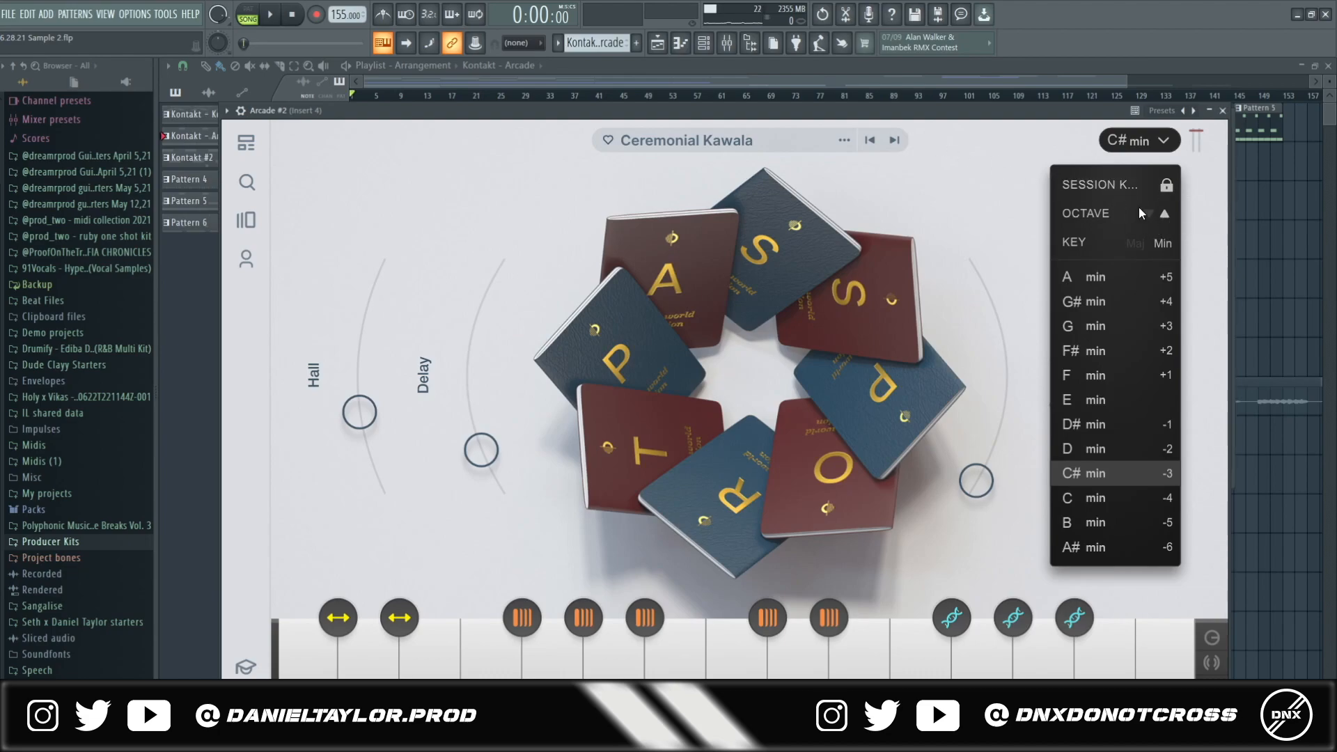
- Open Pattern 5's notes from the playlist and play it alone in pattern mode
left_click(412, 98)
left_click_drag(413, 102, 399, 99)
double_click(418, 234)
left_click(249, 14)
key("space")
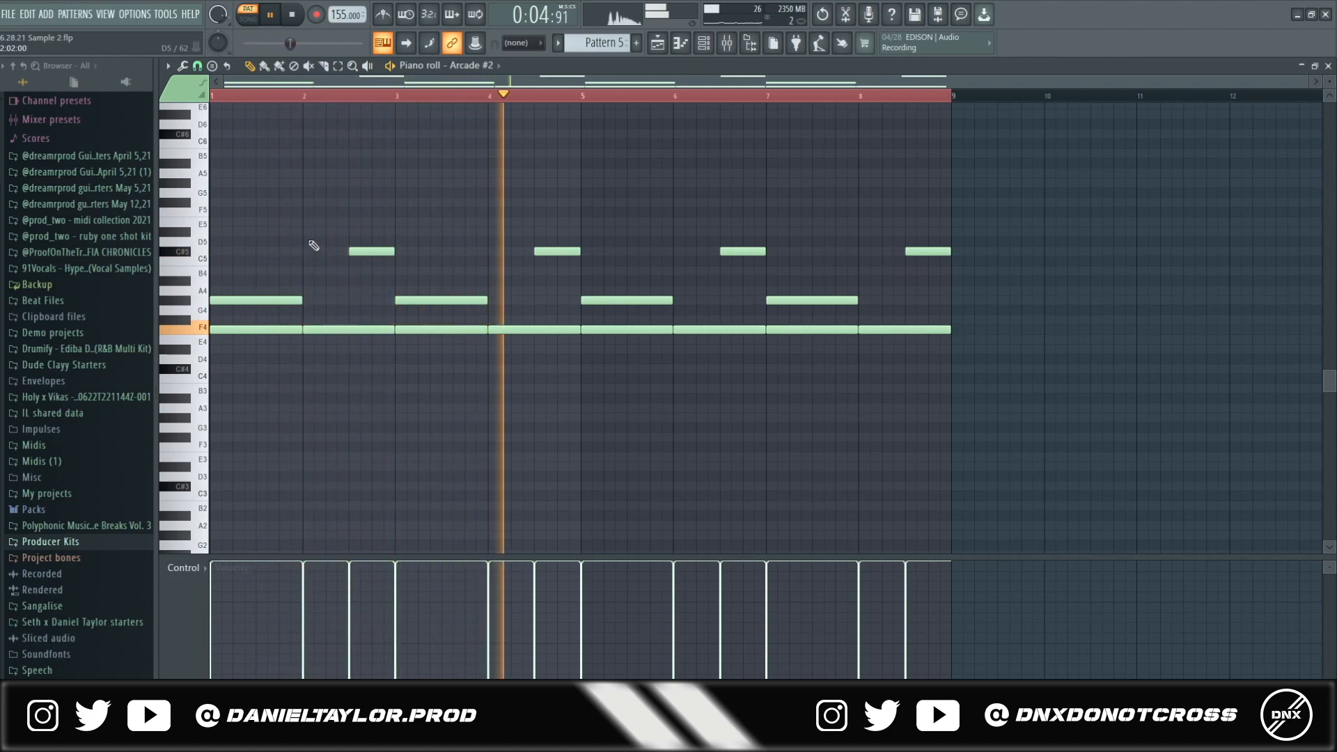
- Stop playback, inspect Insert 4's Fresh Air and Fruity parametric EQ 2, then return to the playlist
key("space")
key("F9")
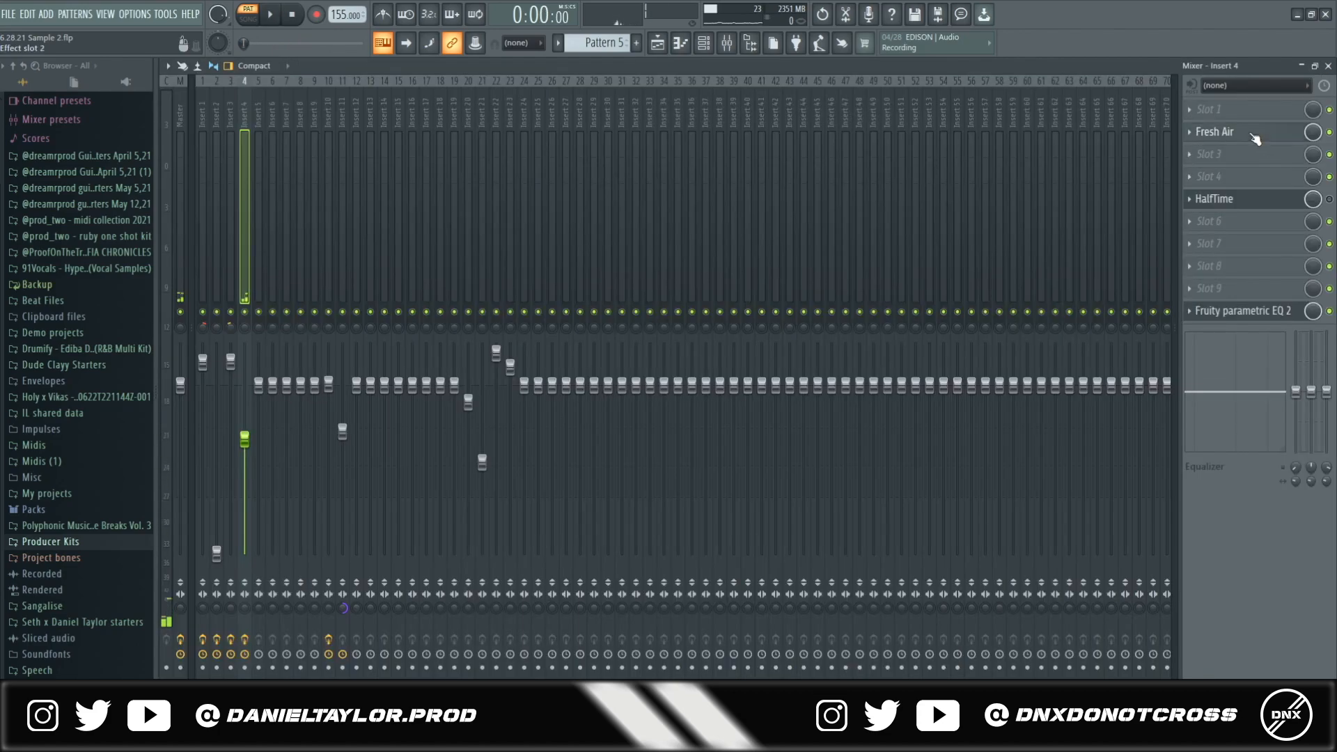
left_click(1255, 138)
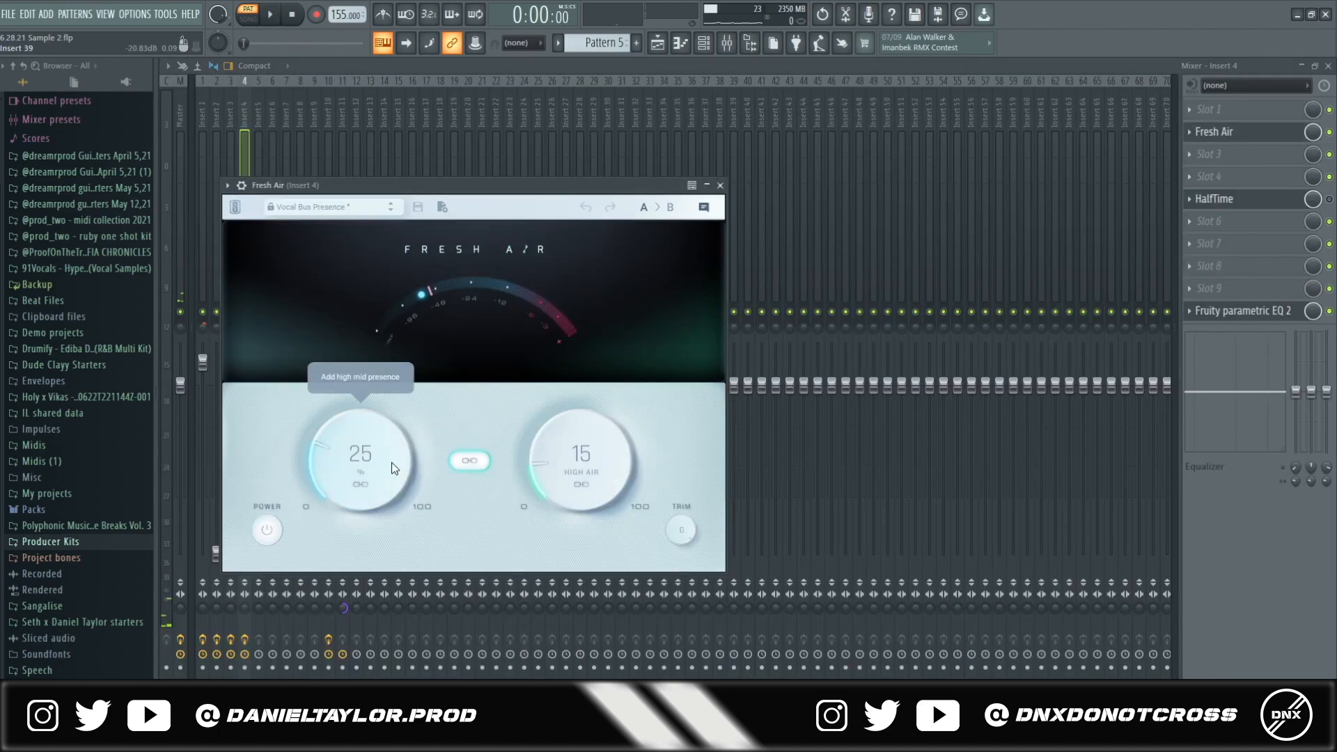
left_click(1263, 313)
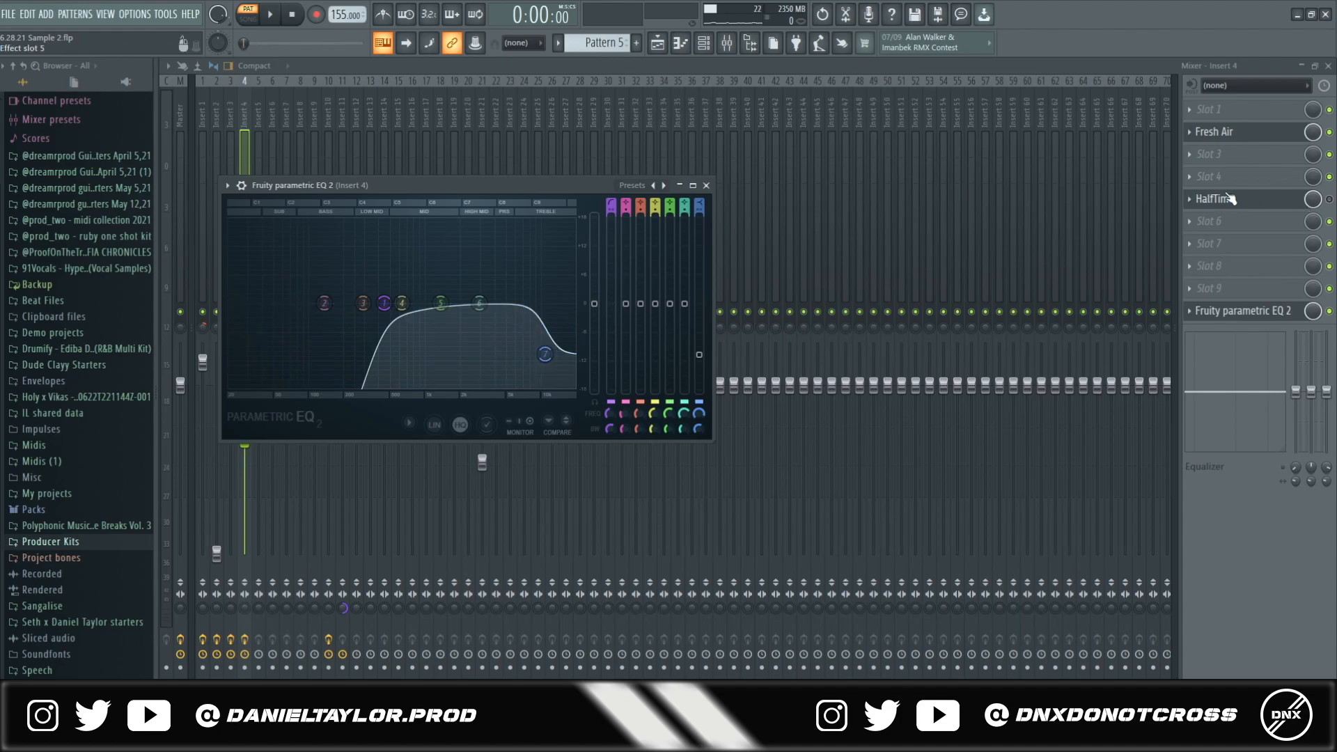
left_click(666, 43)
left_click(666, 43)
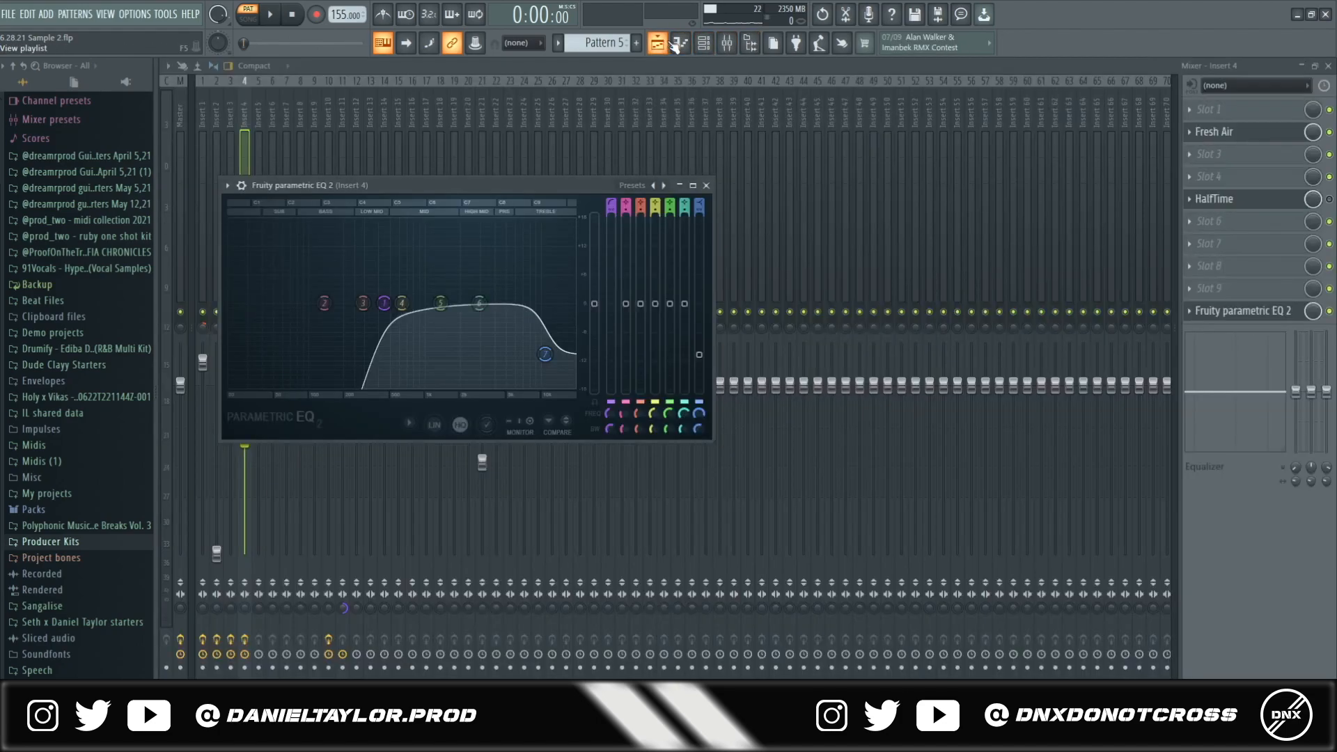
left_click(674, 45)
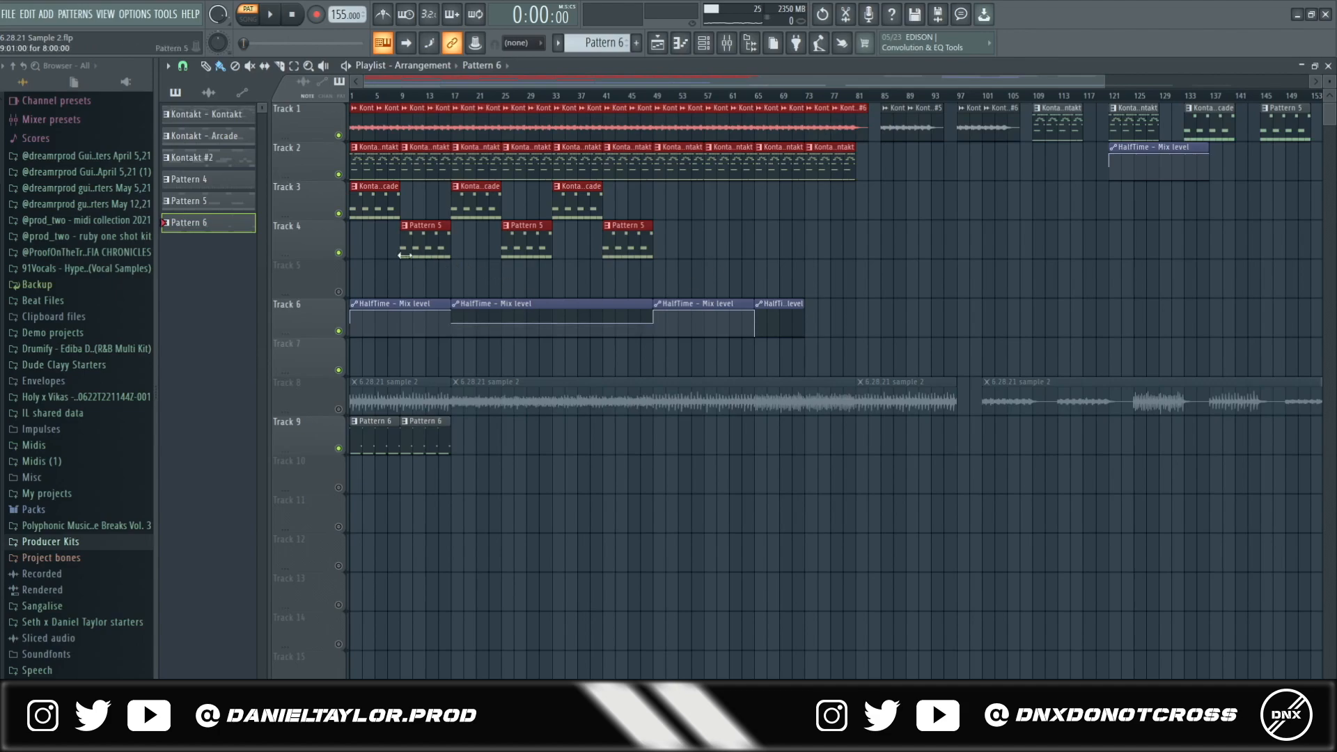
- Make the Kontakt pattern current and open the Pattern 6 clip on Track 9 in the piano roll
left_click(374, 157)
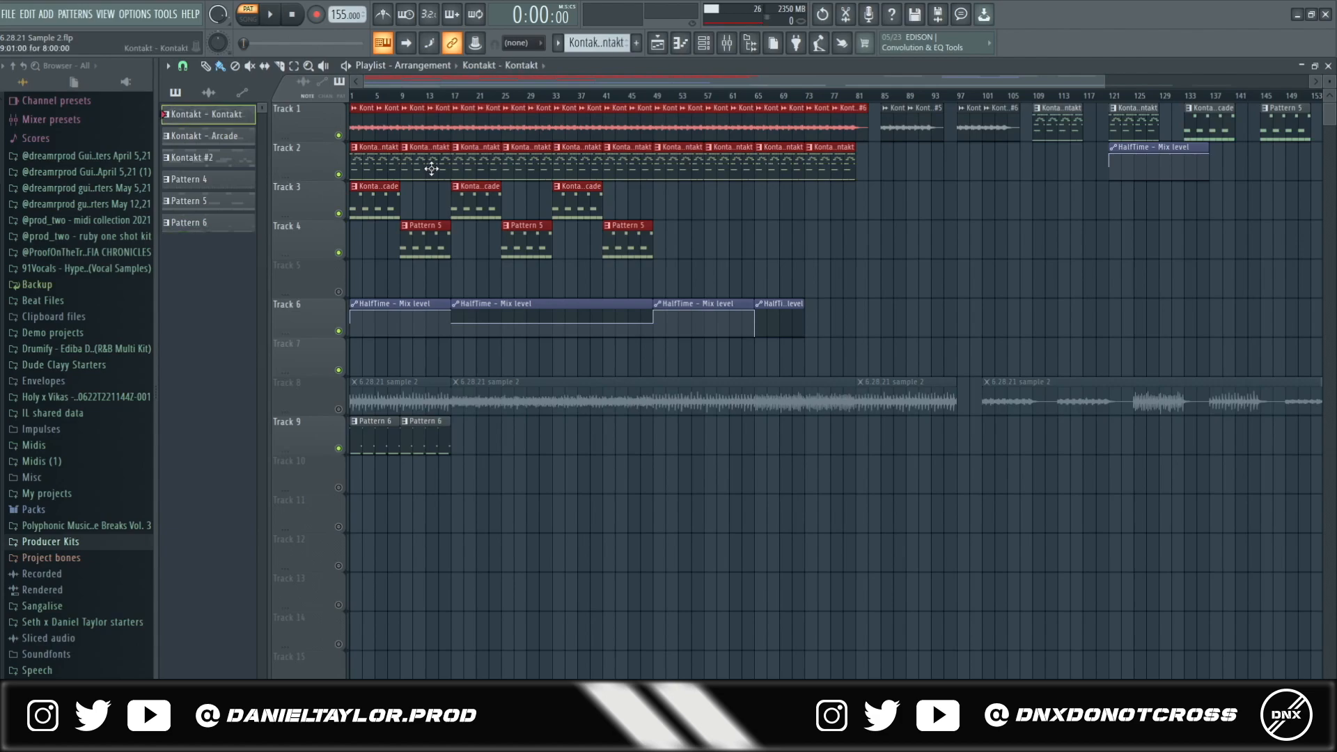
double_click(373, 434)
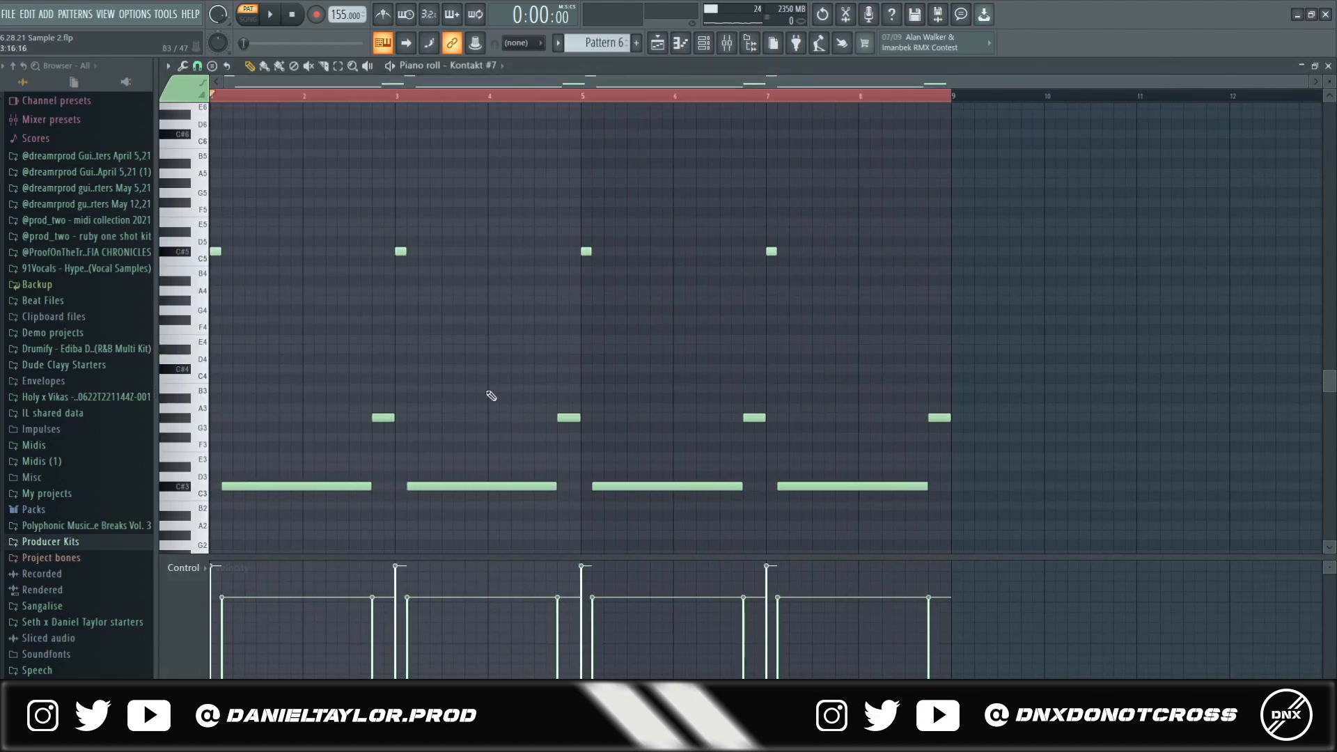
right_click(575, 99)
scroll(366, 301, "down", 3)
scroll(376, 294, "up", 3)
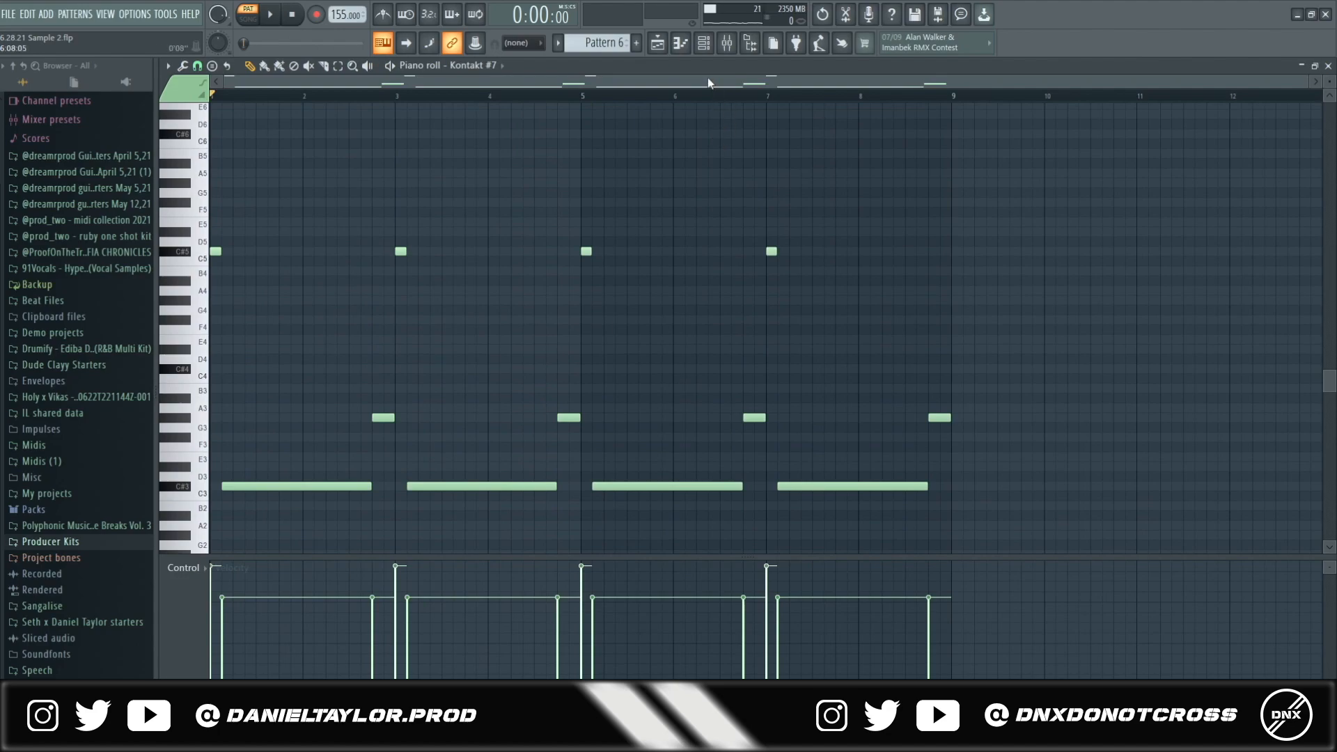
- Open Kontakt #7 from the channel list to confirm the Scarbee Rickenbacker Bass, then return to its notes
key("F6")
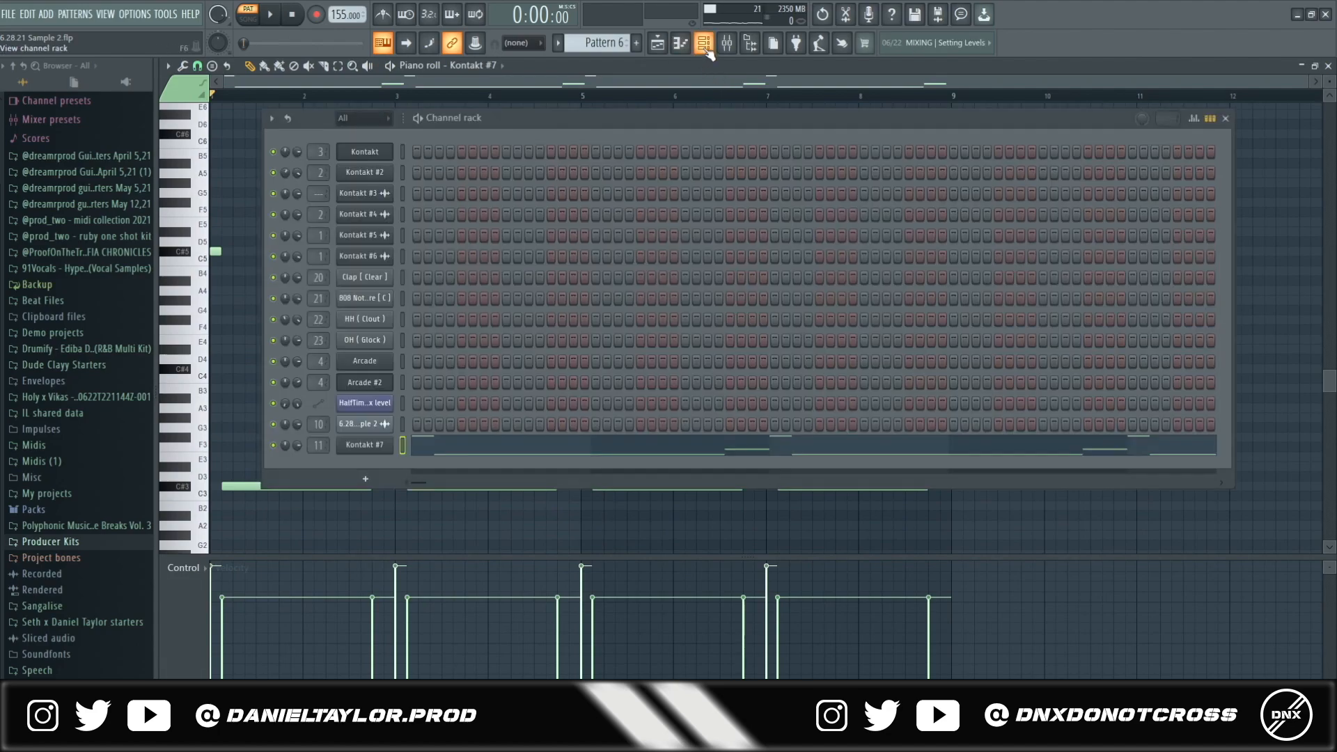
left_click(370, 445)
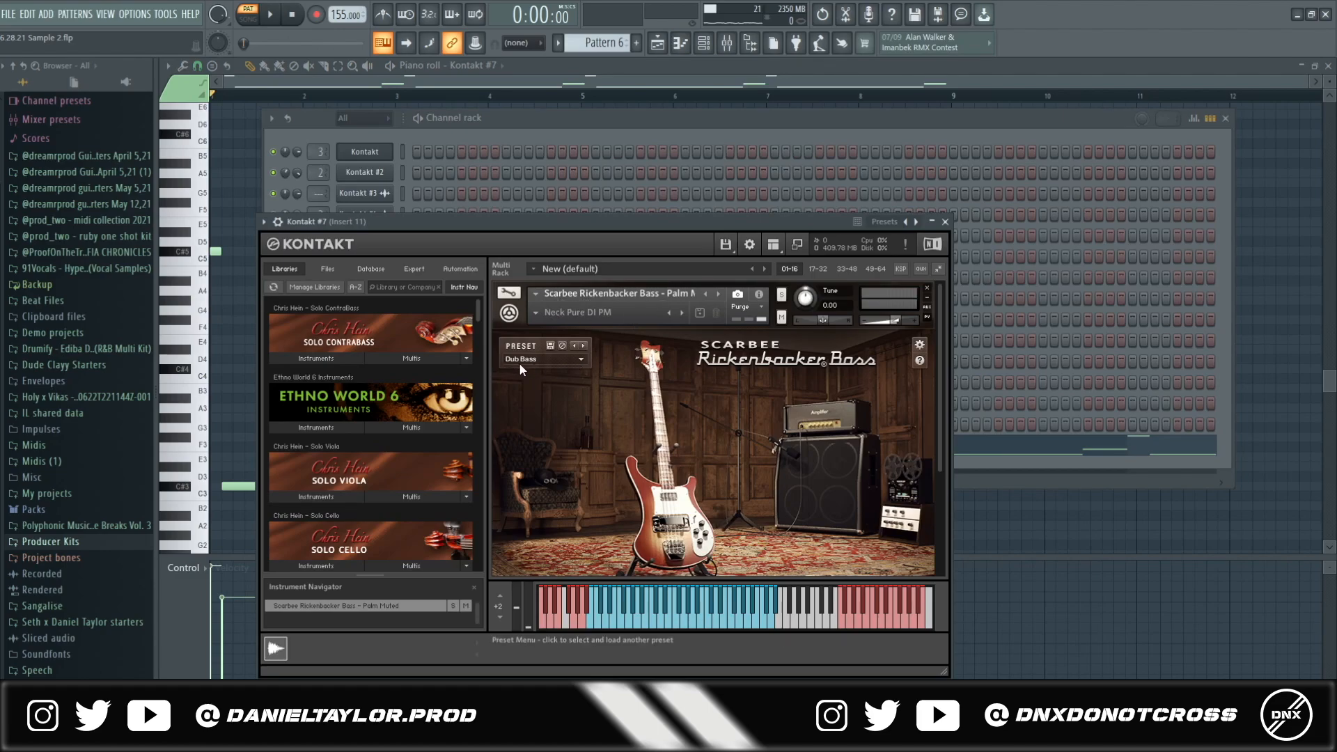
left_click(677, 132)
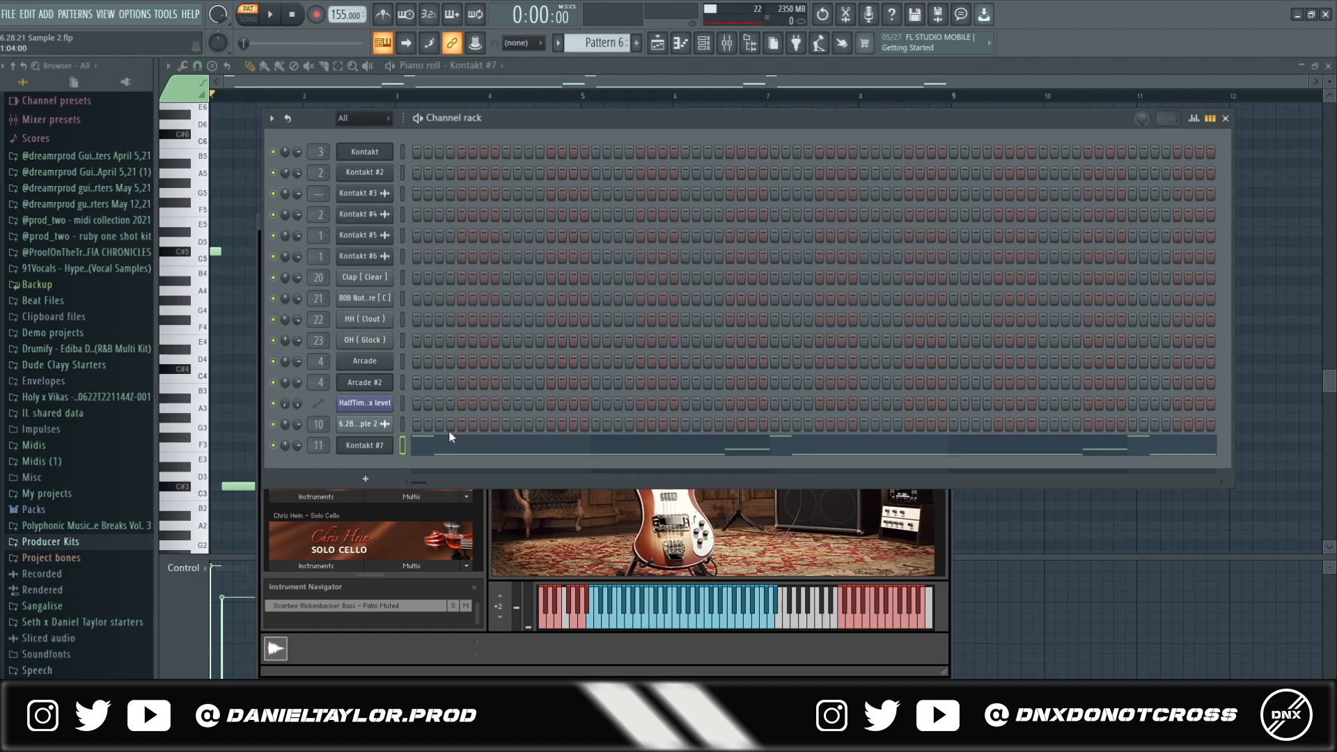
left_click(471, 453)
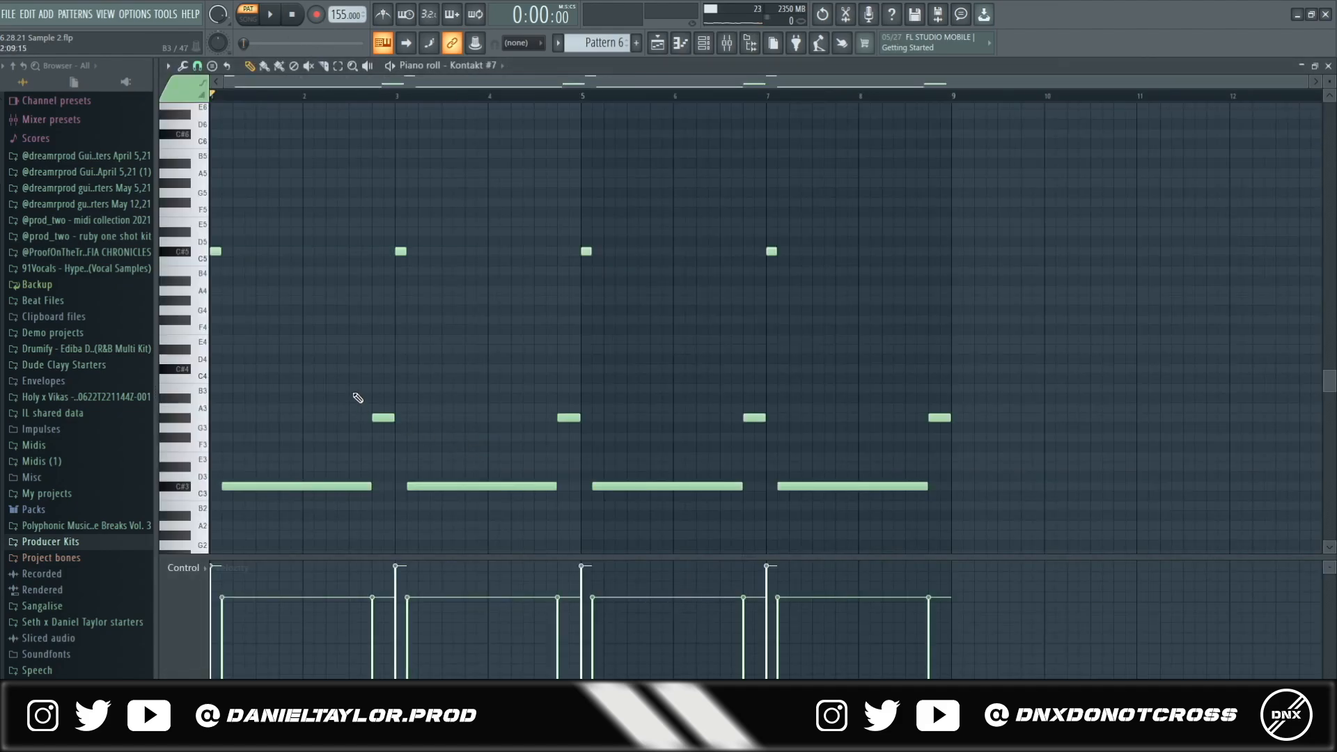
- Move the four C#5 notes down two octaves, delete the first short C#3 note, and extend the first long note to bar 1
scroll(358, 397, "down", 2)
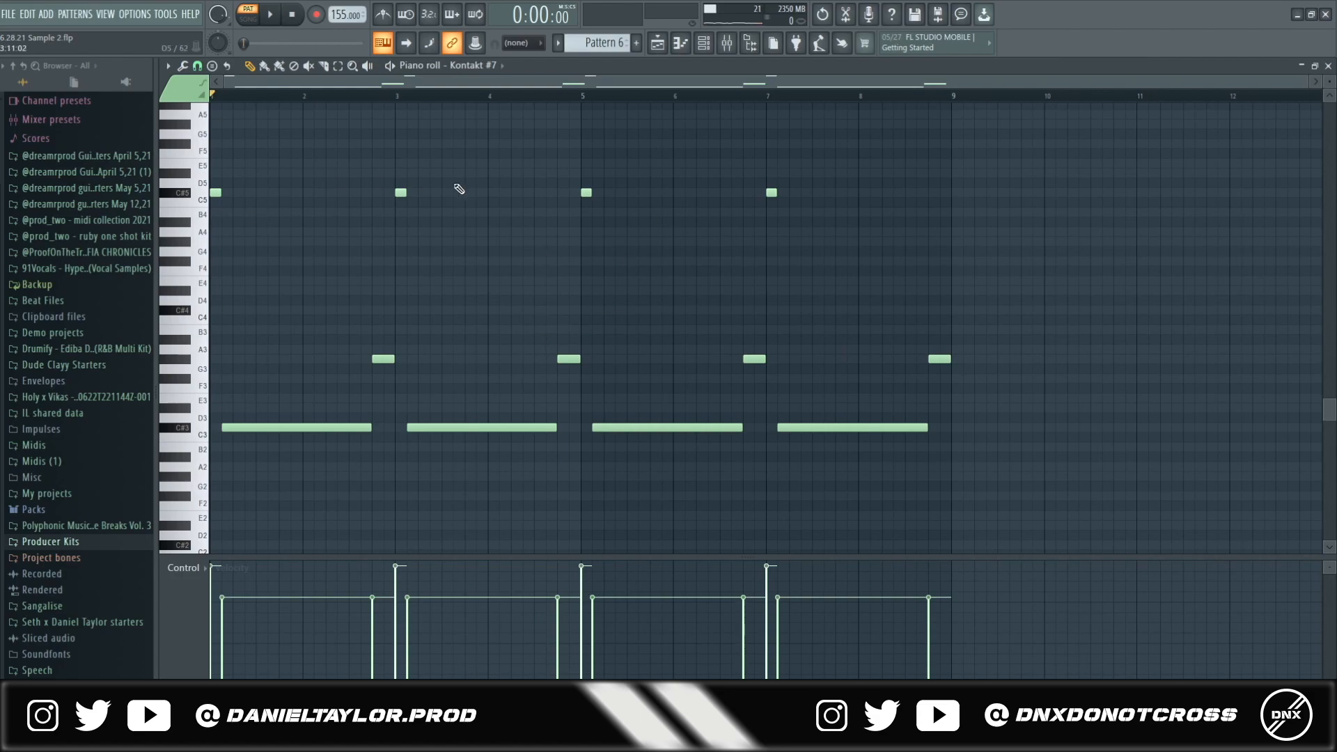
left_click_drag(896, 149, 188, 267)
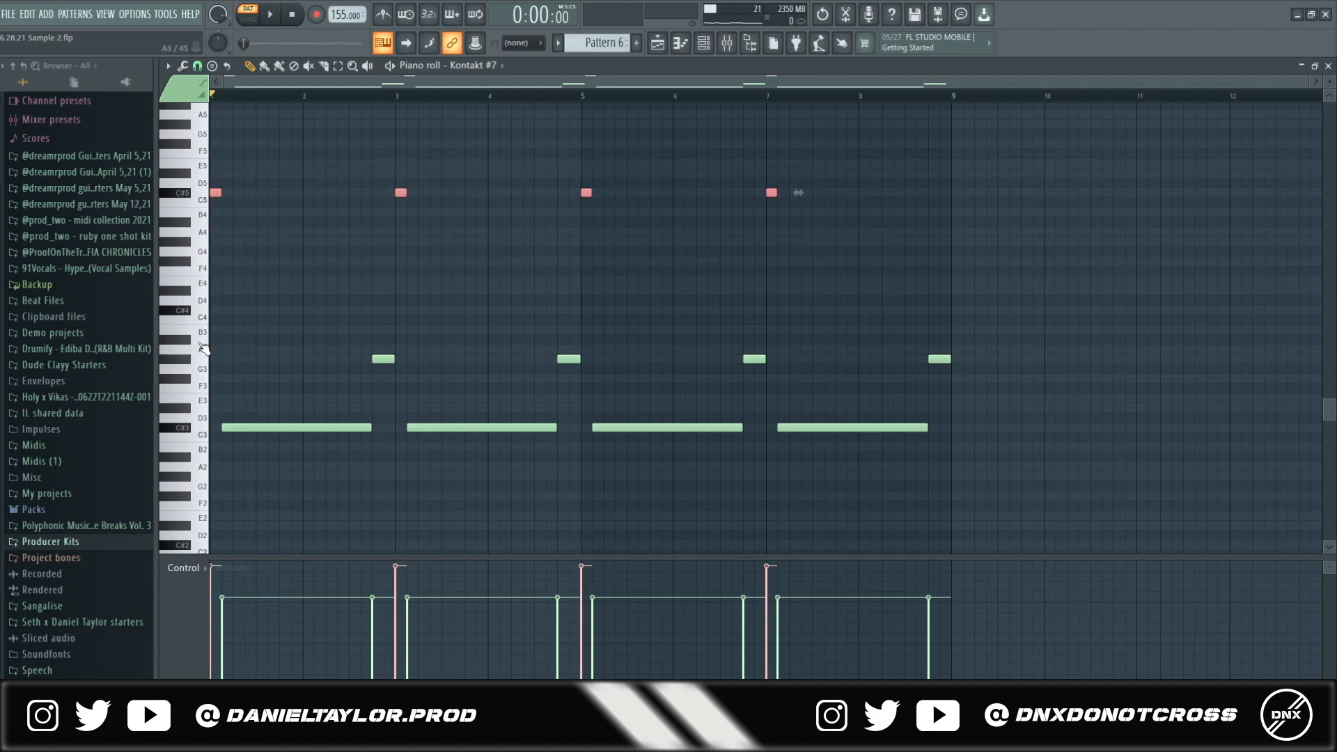
key("ctrl+Down")
key("ctrl+Down")
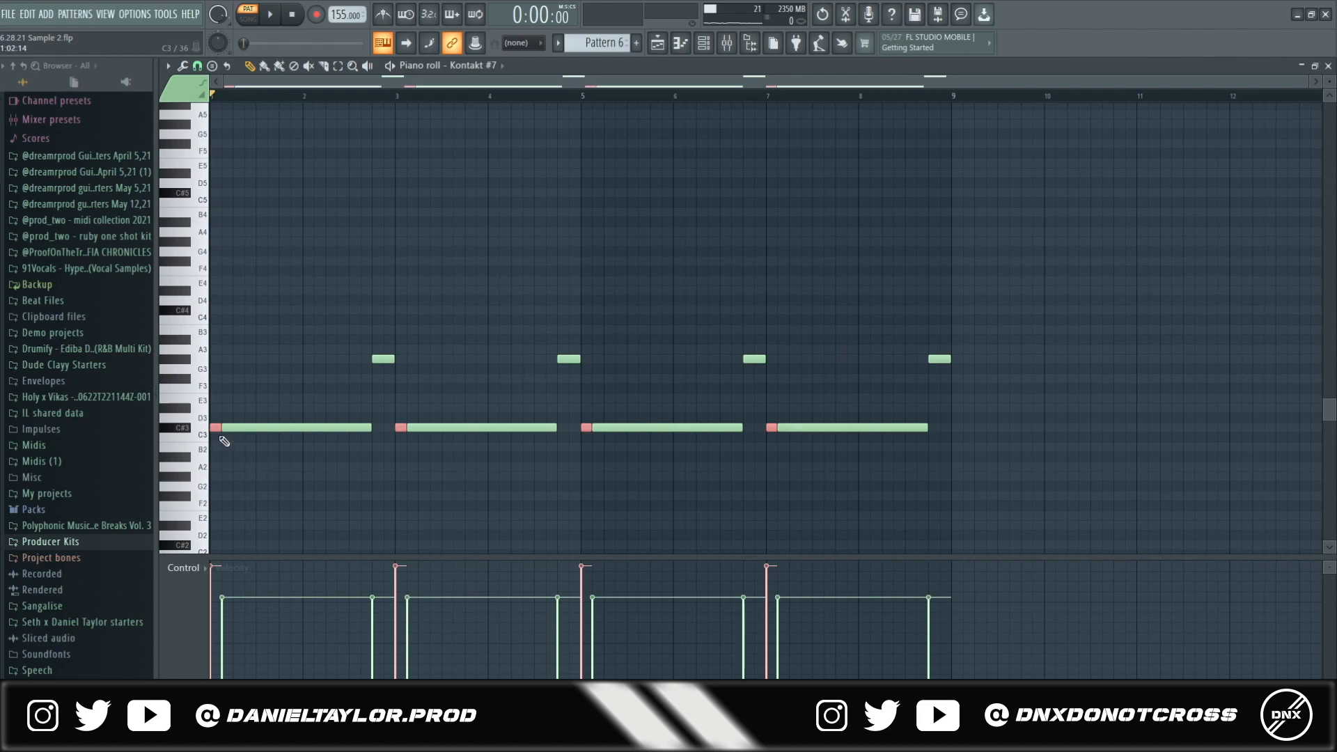
right_click(216, 428)
left_click_drag(230, 431, 217, 432)
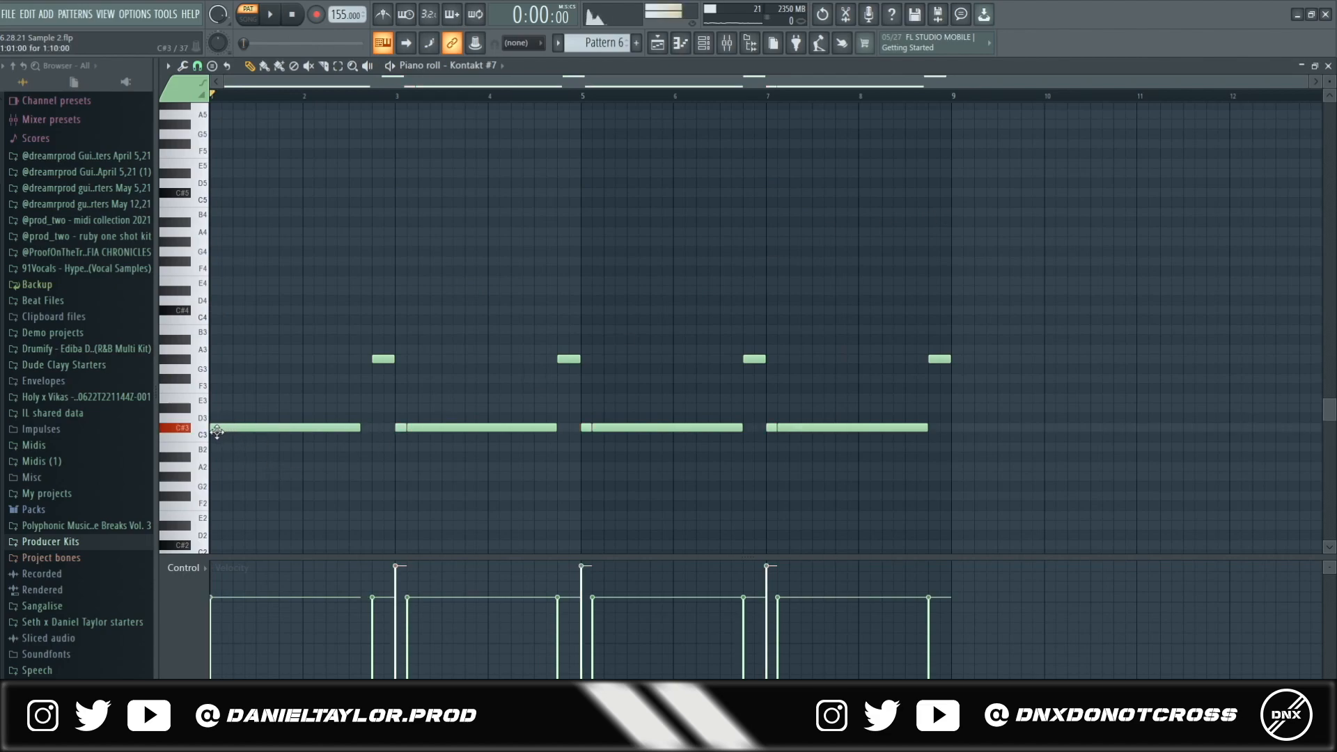
- Add a short note, raise it to C#5, copy it to bars 3, 5 and 7, and play the pattern
left_click_drag(362, 337, 1069, 380)
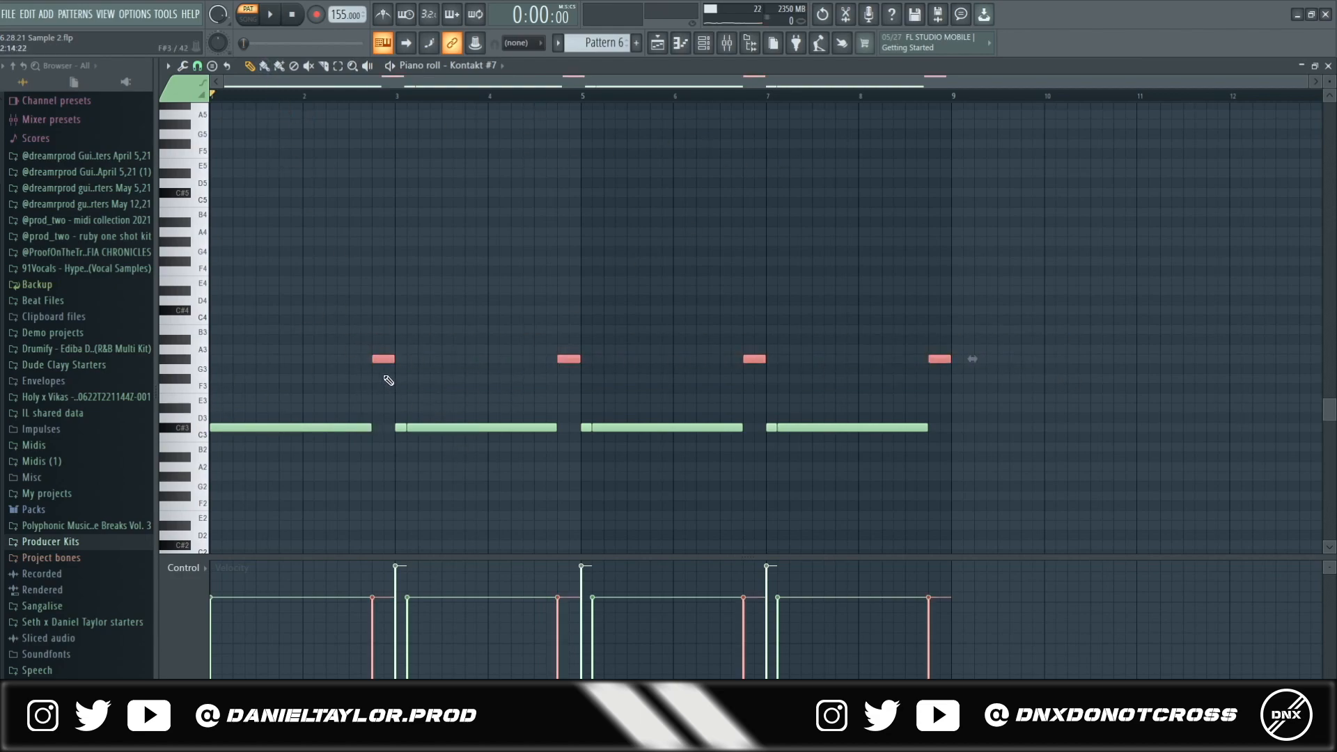
left_click_drag(314, 428, 372, 427)
left_click(399, 428)
left_click(218, 430)
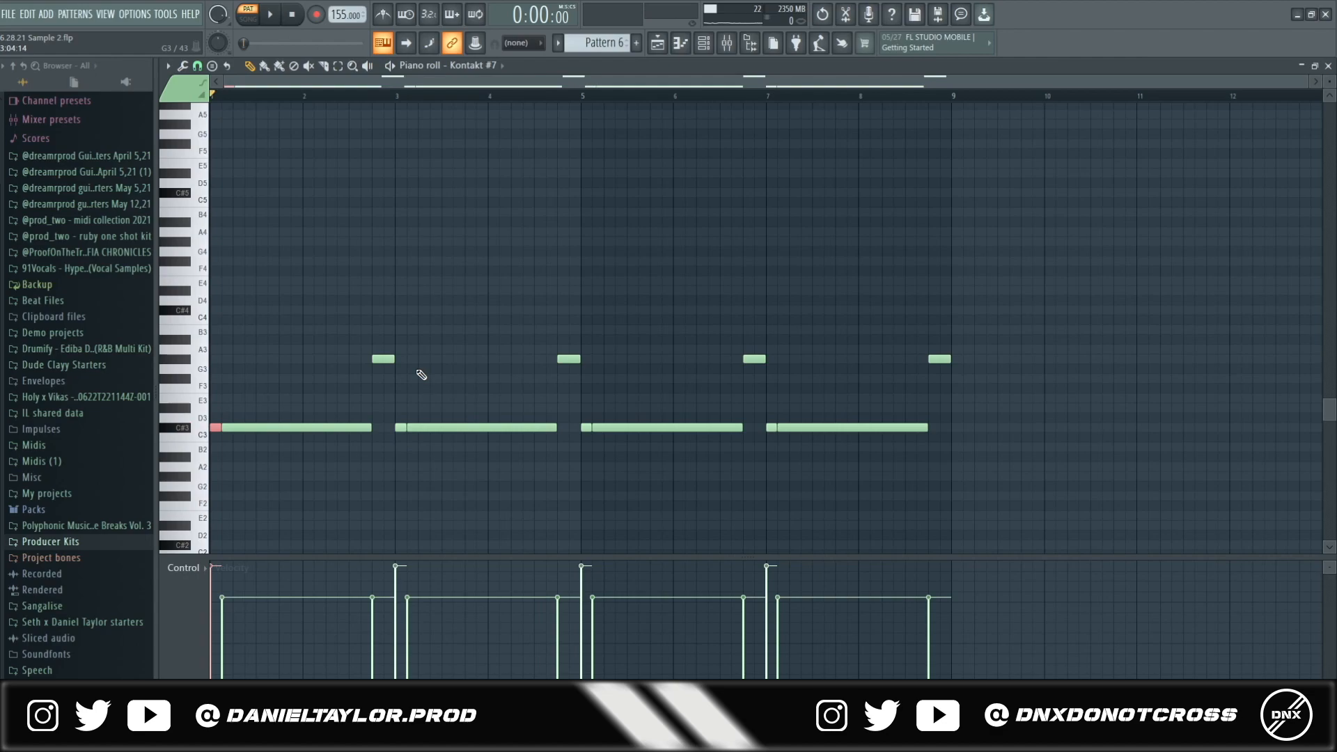
key("ctrl+Up")
key("ctrl+Up")
left_click_drag(389, 405, 401, 435)
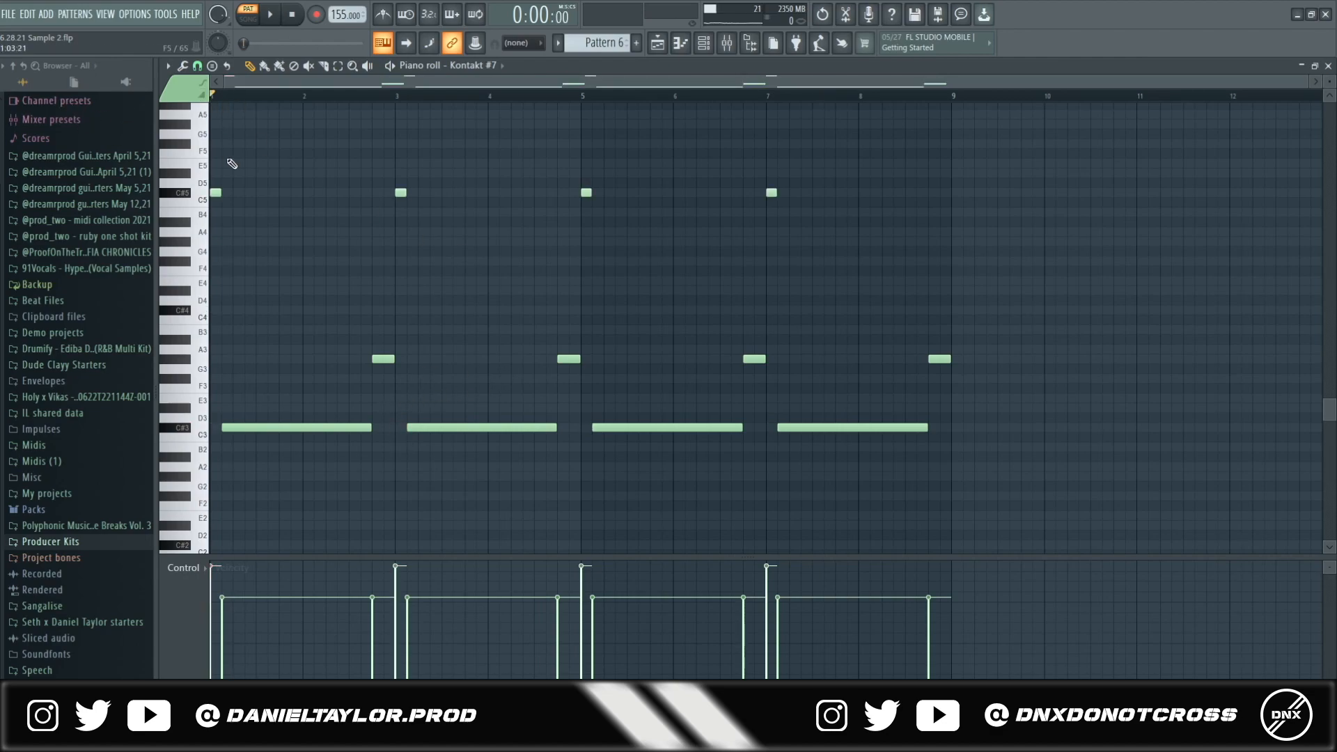
key("space")
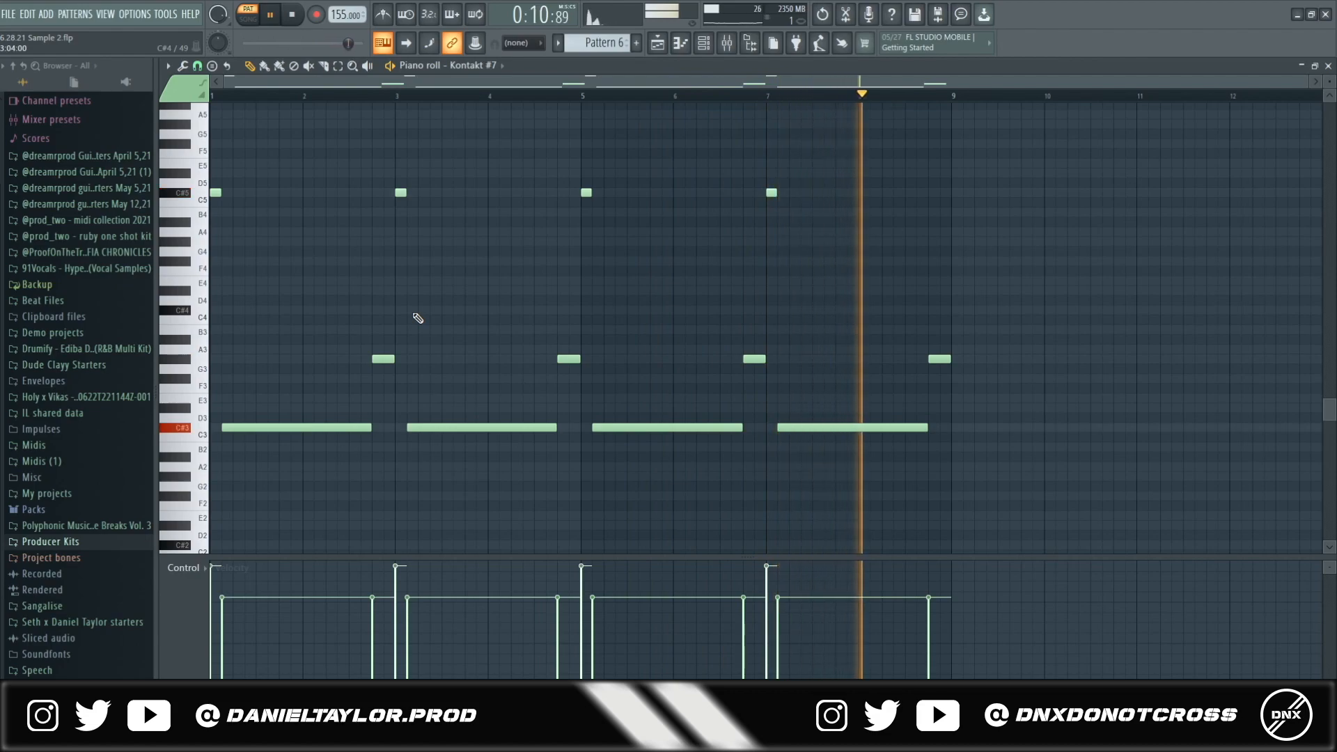
key("space")
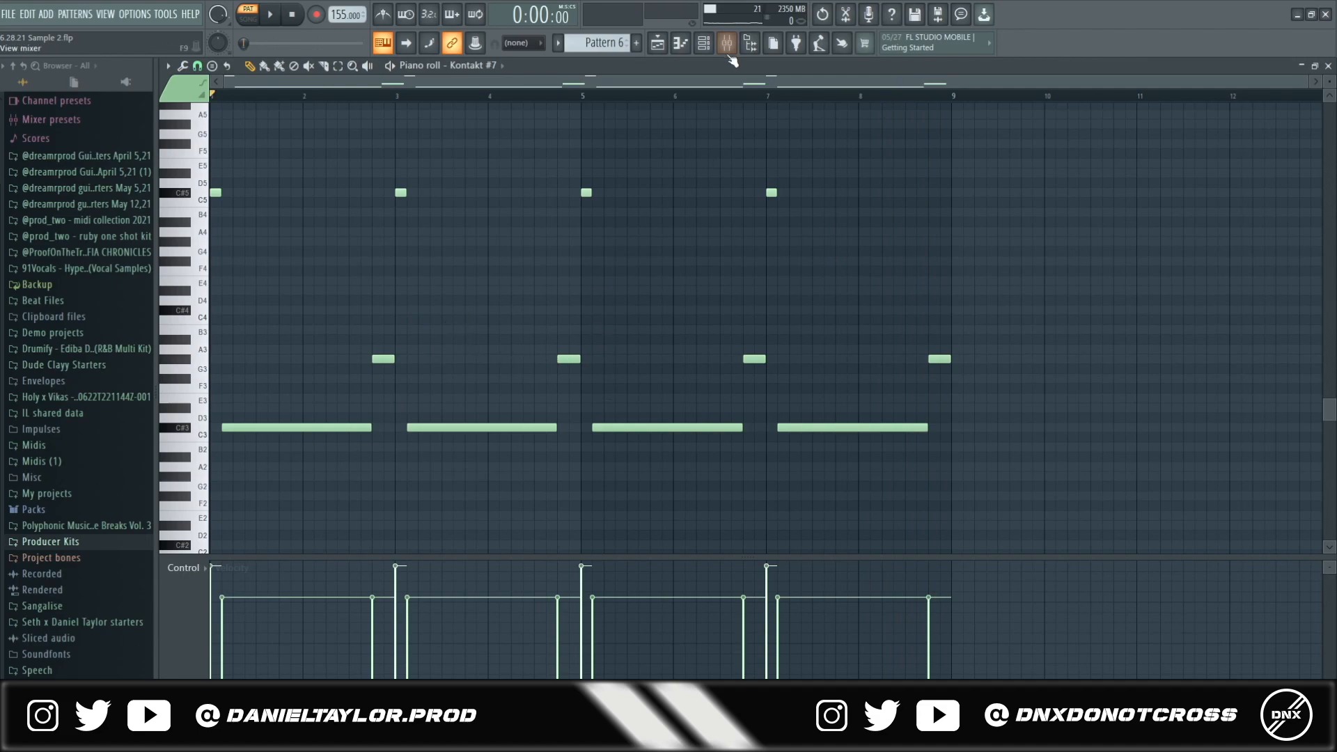
- Switch to the song Playlist and select the opening clips on tracks 1–7 and the Track 3–4 clips from bar 17
left_click(726, 42)
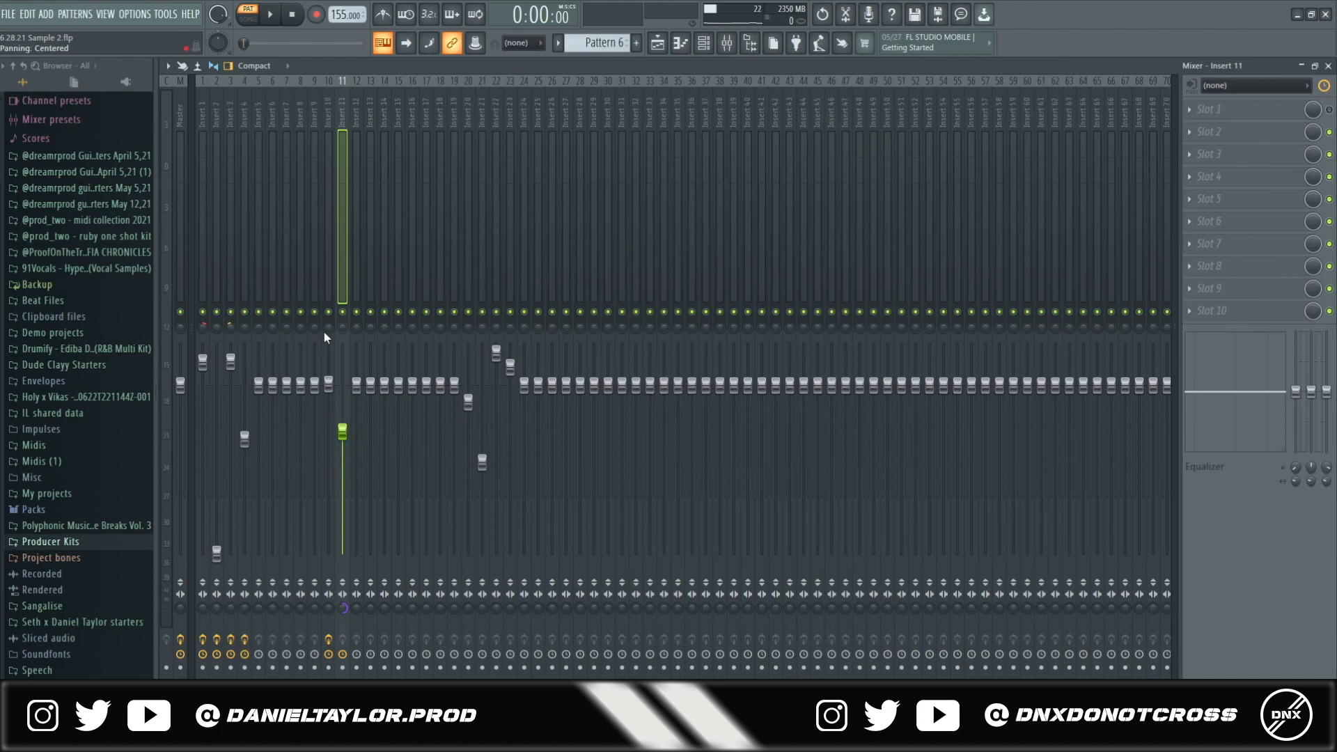
key("F5")
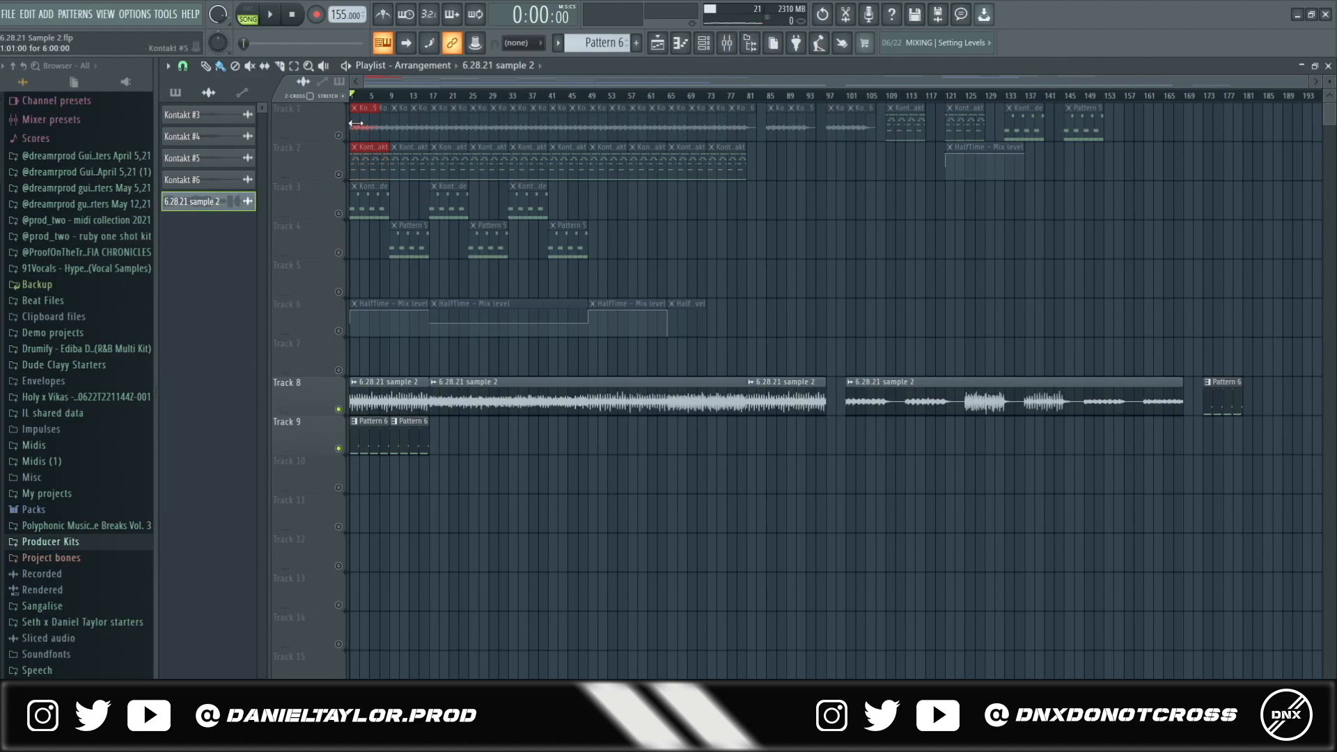
left_click_drag(357, 123, 433, 375)
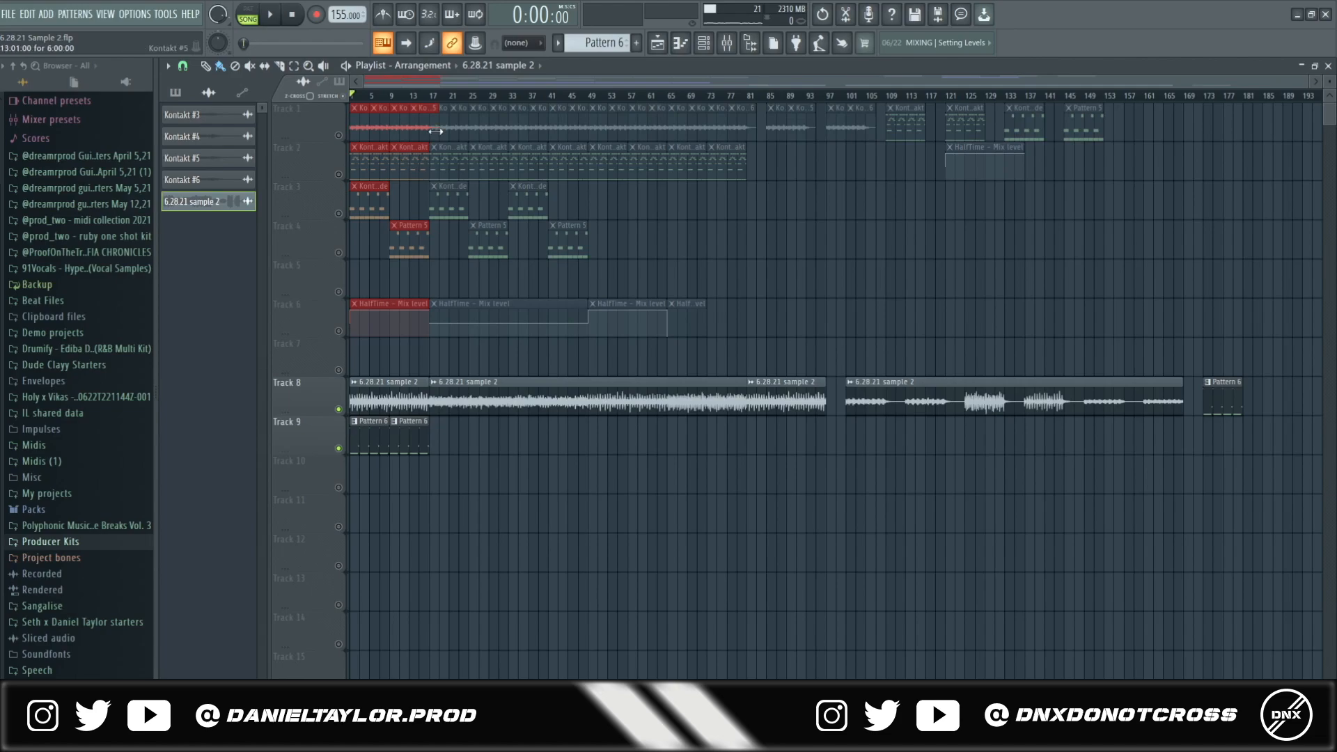
left_click_drag(437, 196, 587, 259)
left_click_drag(626, 199, 376, 261)
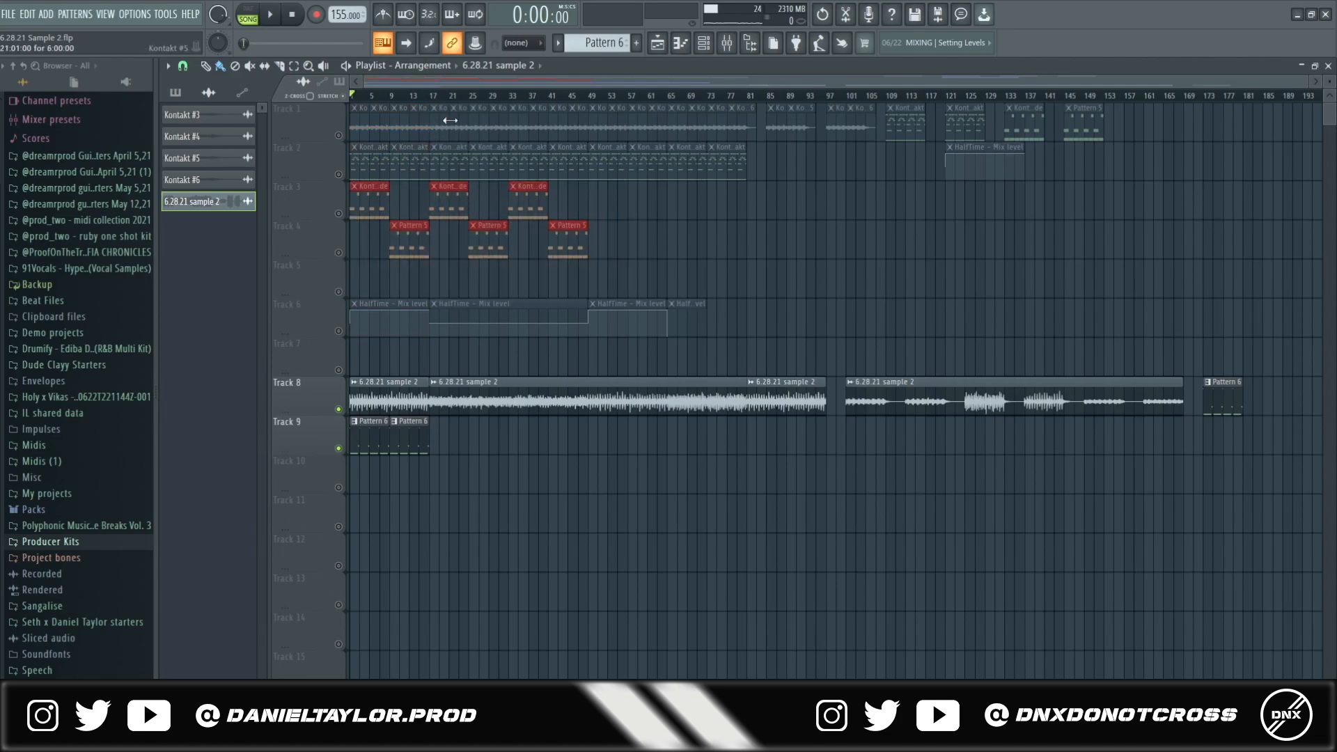
- Audition bars 17–45, bars 49–65 and the later Track 8 audio clips, then reset the playhead to the song start
left_click_drag(432, 100, 568, 117)
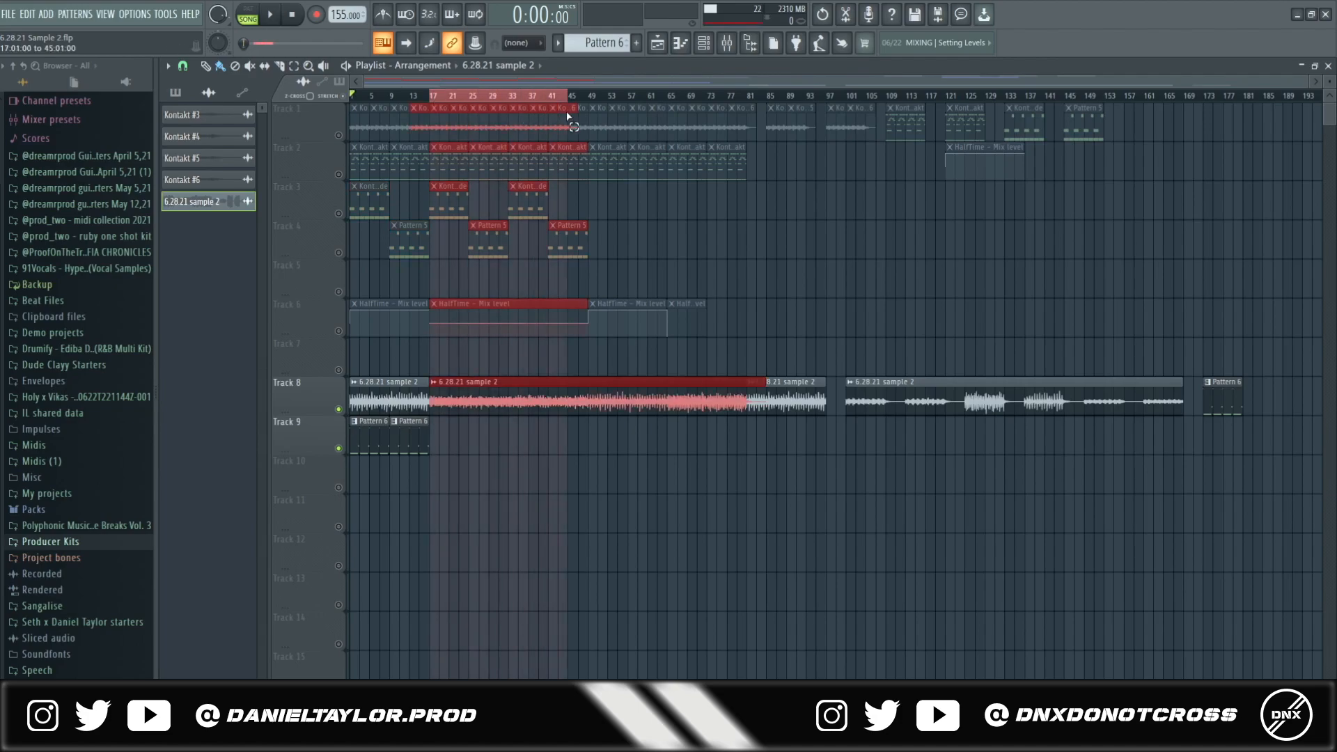
left_click(462, 96, "ctrl")
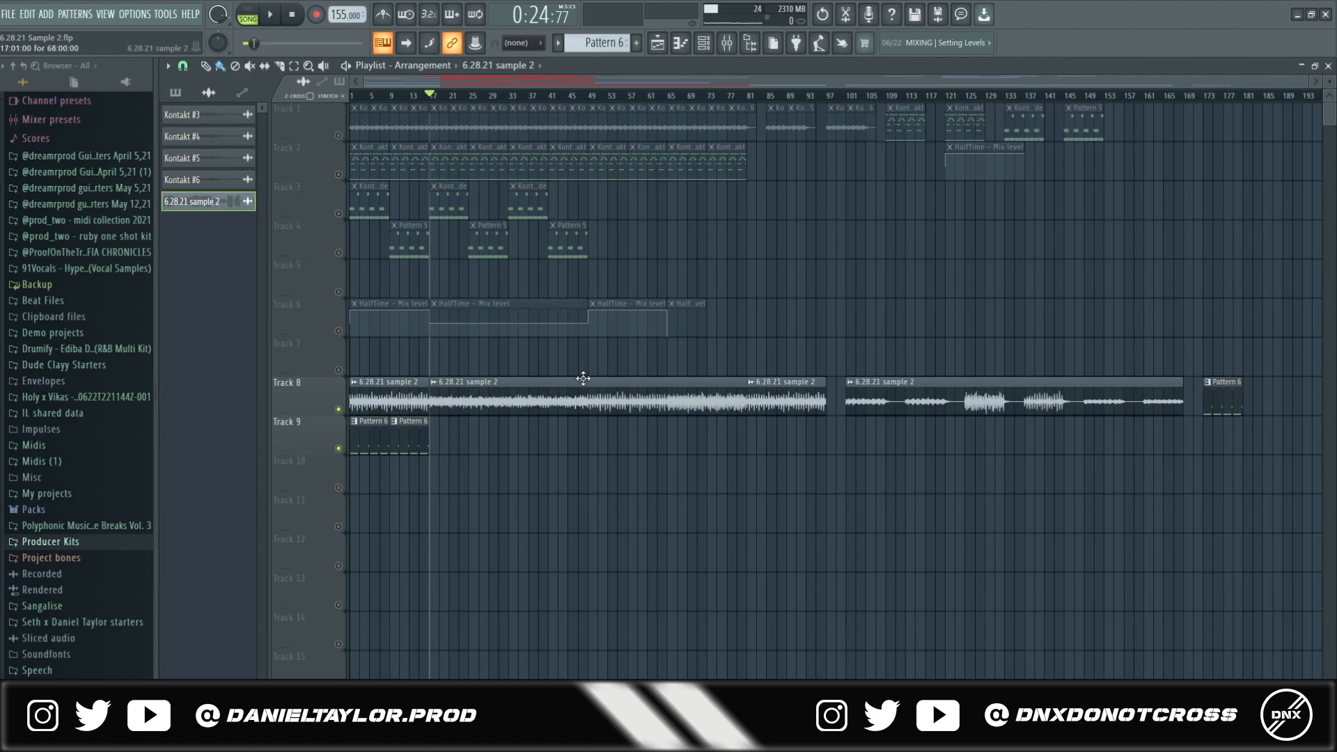
left_click_drag(591, 96, 675, 97)
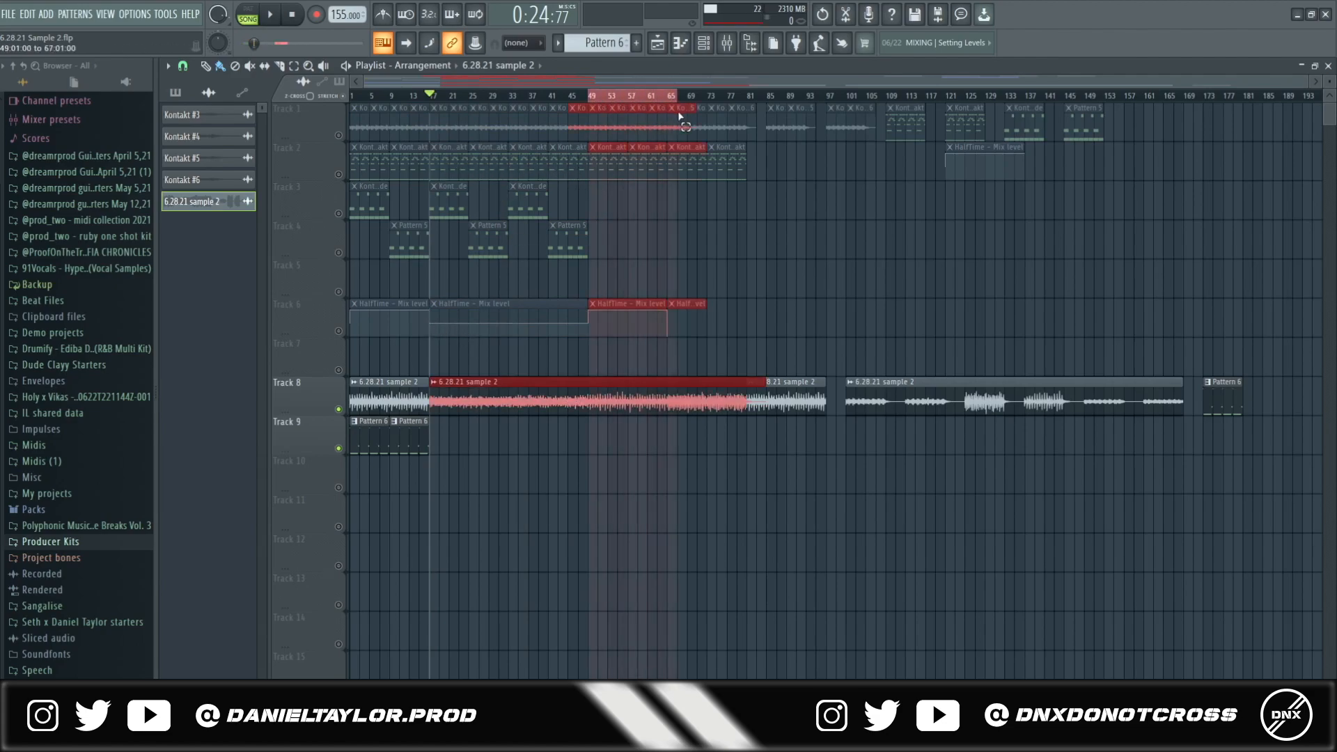
left_click(632, 97, "ctrl")
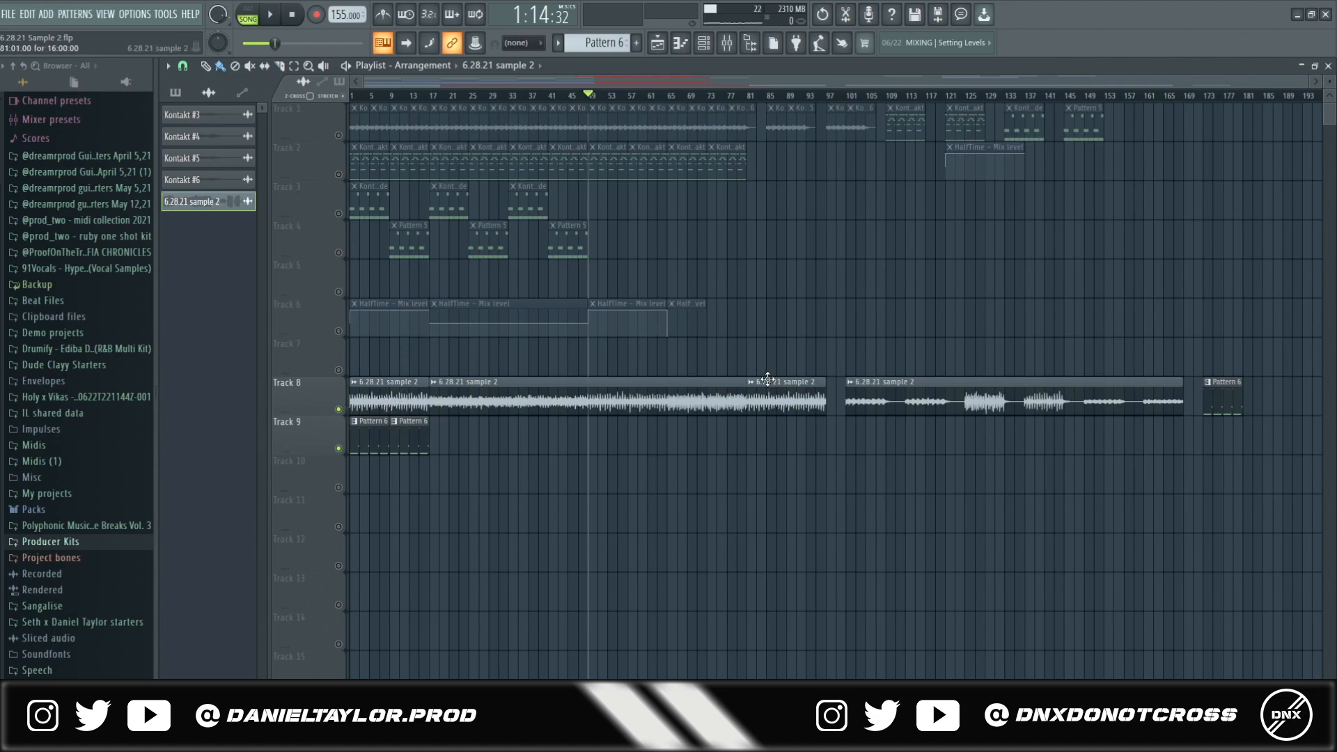
left_click_drag(842, 412, 1295, 405)
left_click_drag(628, 96, 325, 135)
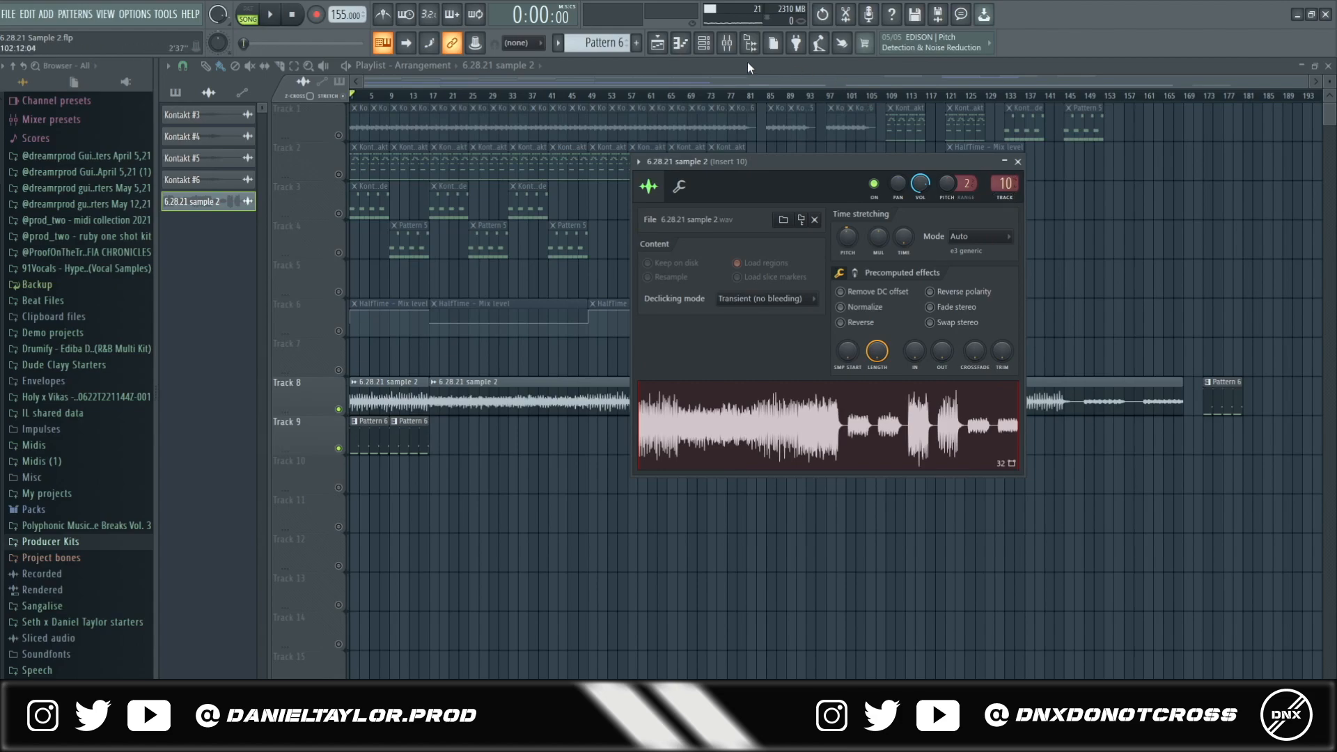
- Inspect Virtual Tape Machines and Fruity parametric EQ 2 on insert 10, then return to the playlist arrangement
left_click(726, 43)
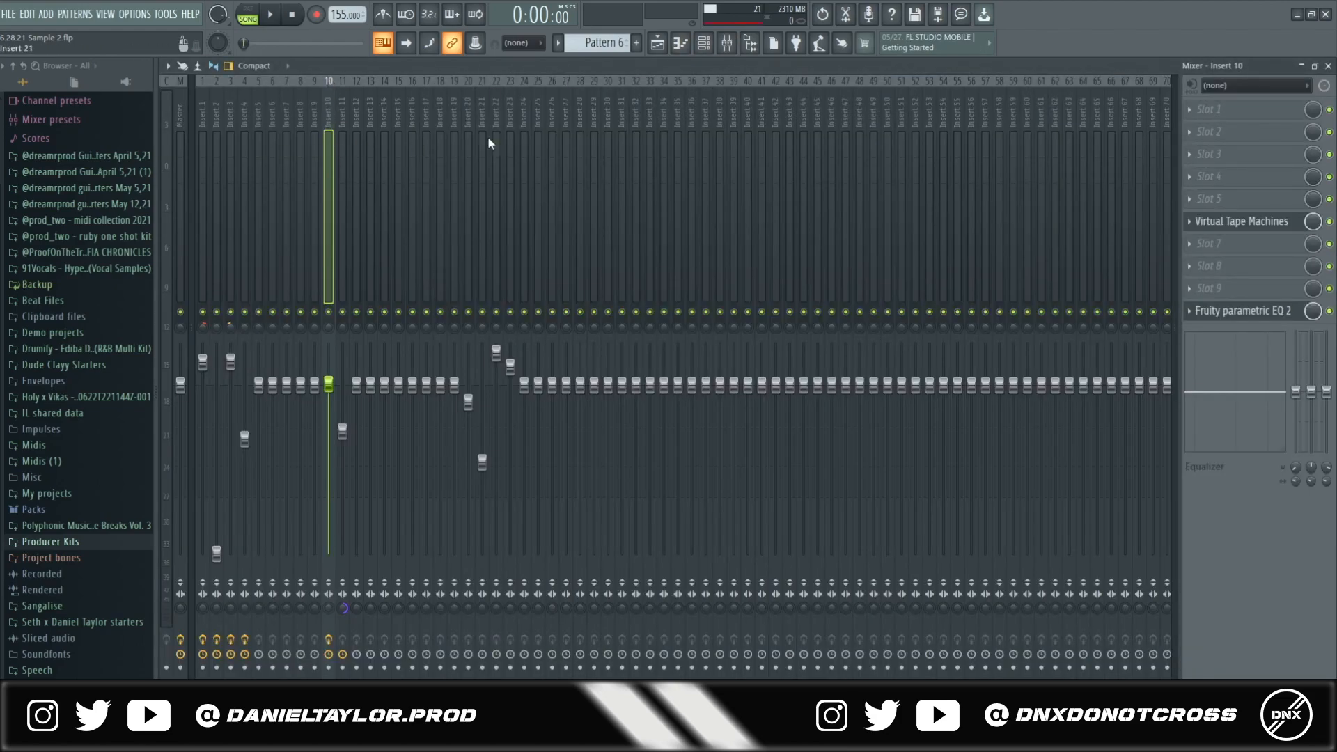
left_click(1246, 221)
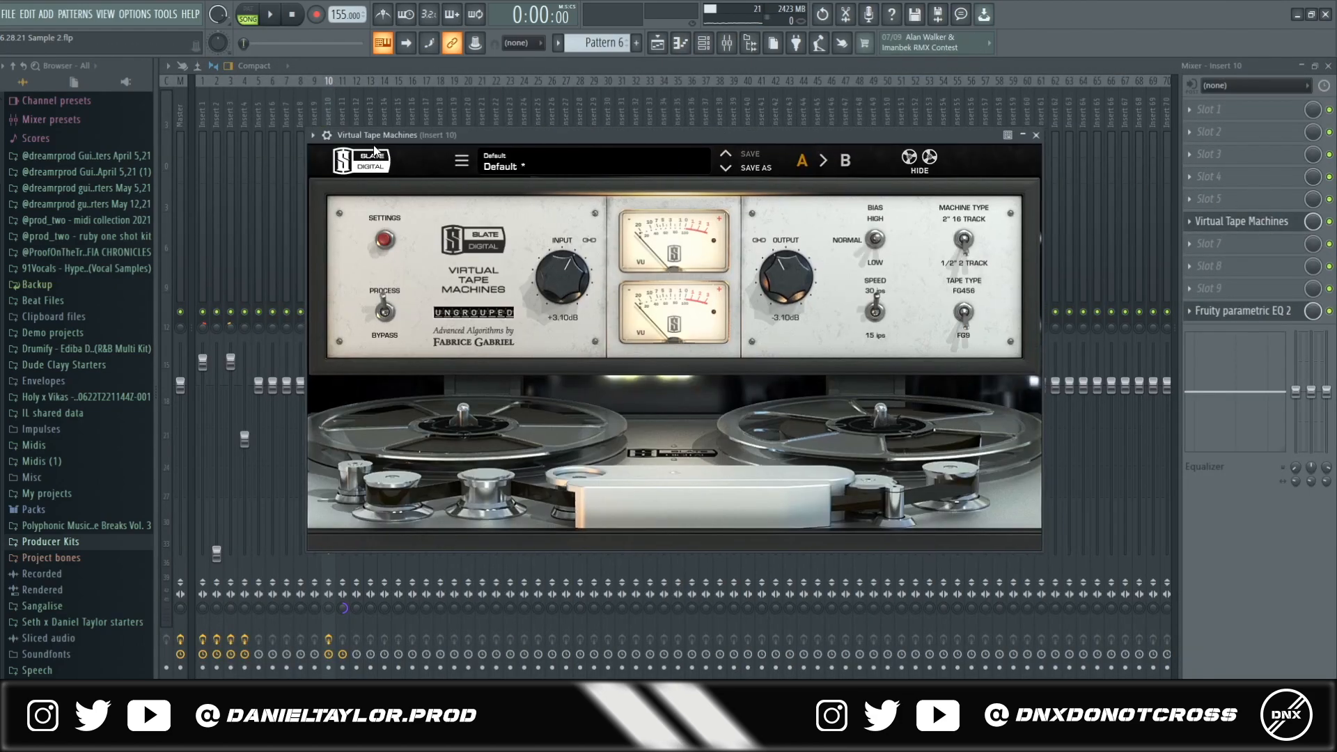
left_click(1241, 311)
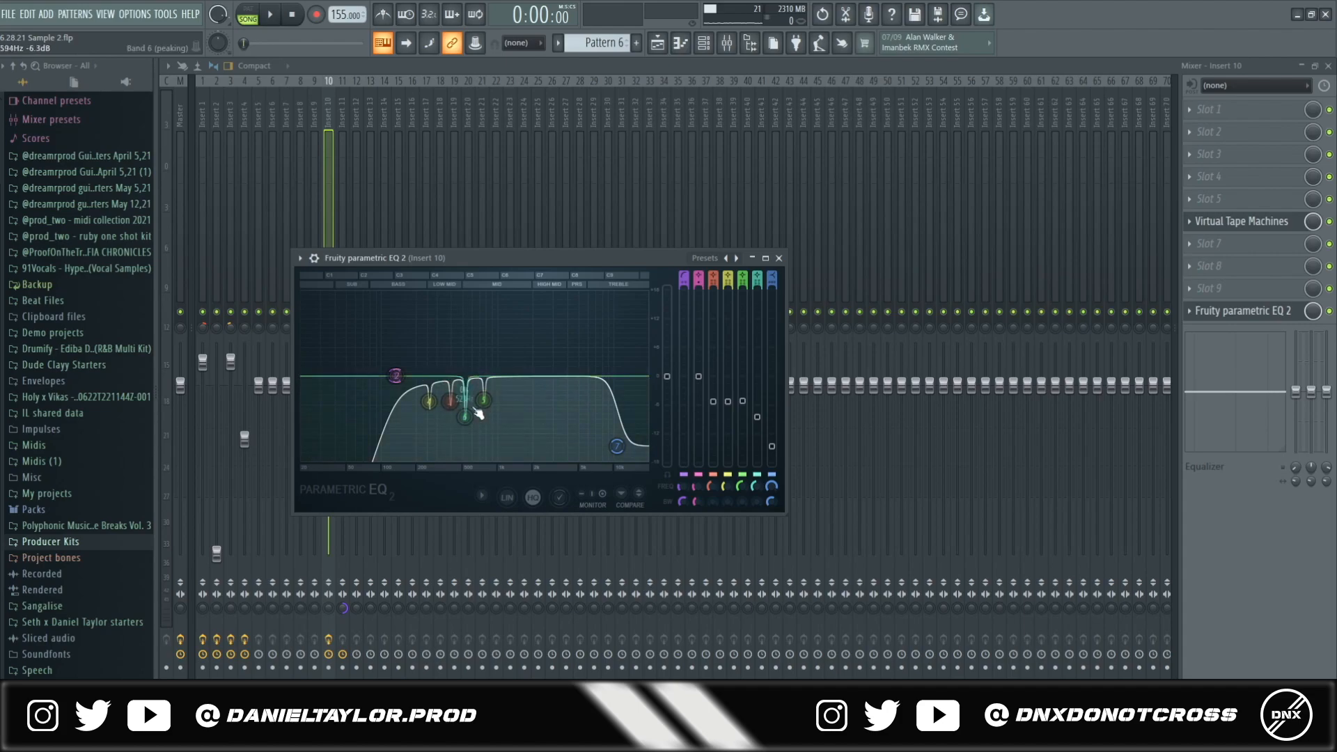
left_click(647, 70)
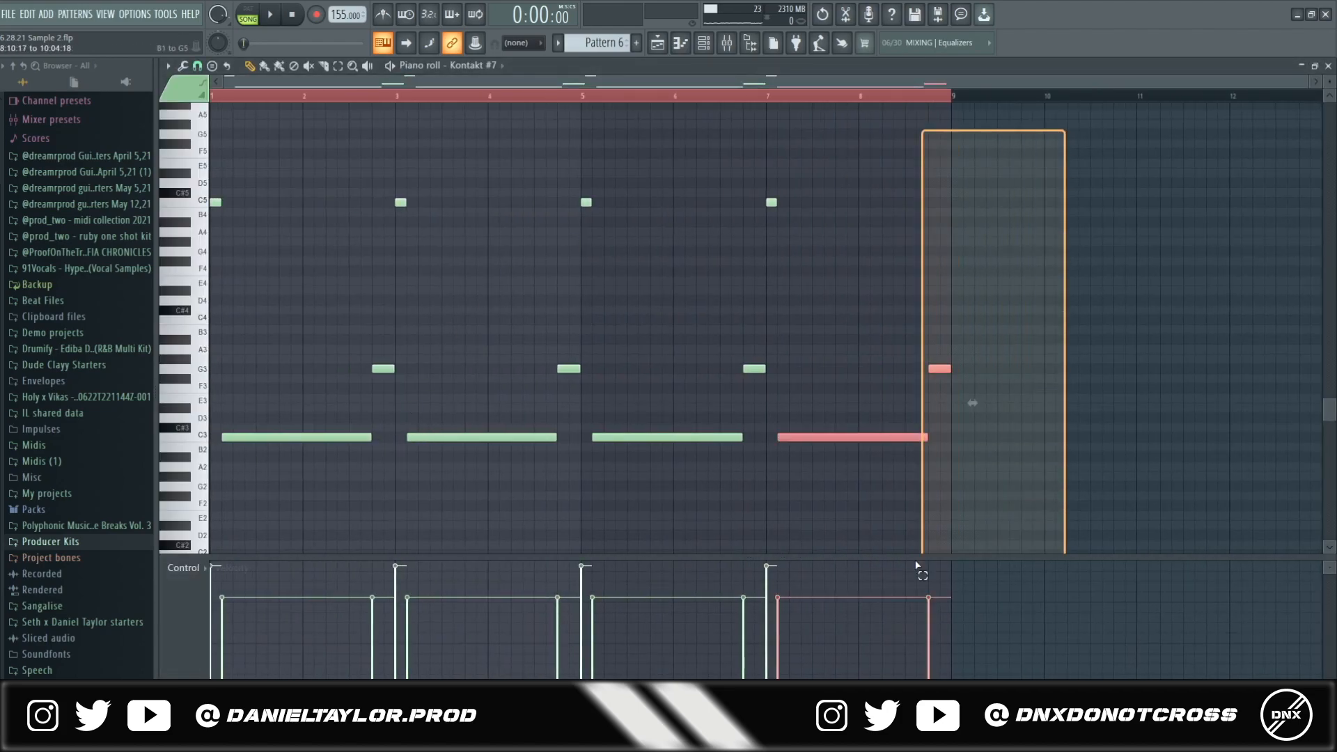
left_click_drag(916, 561, 198, 551)
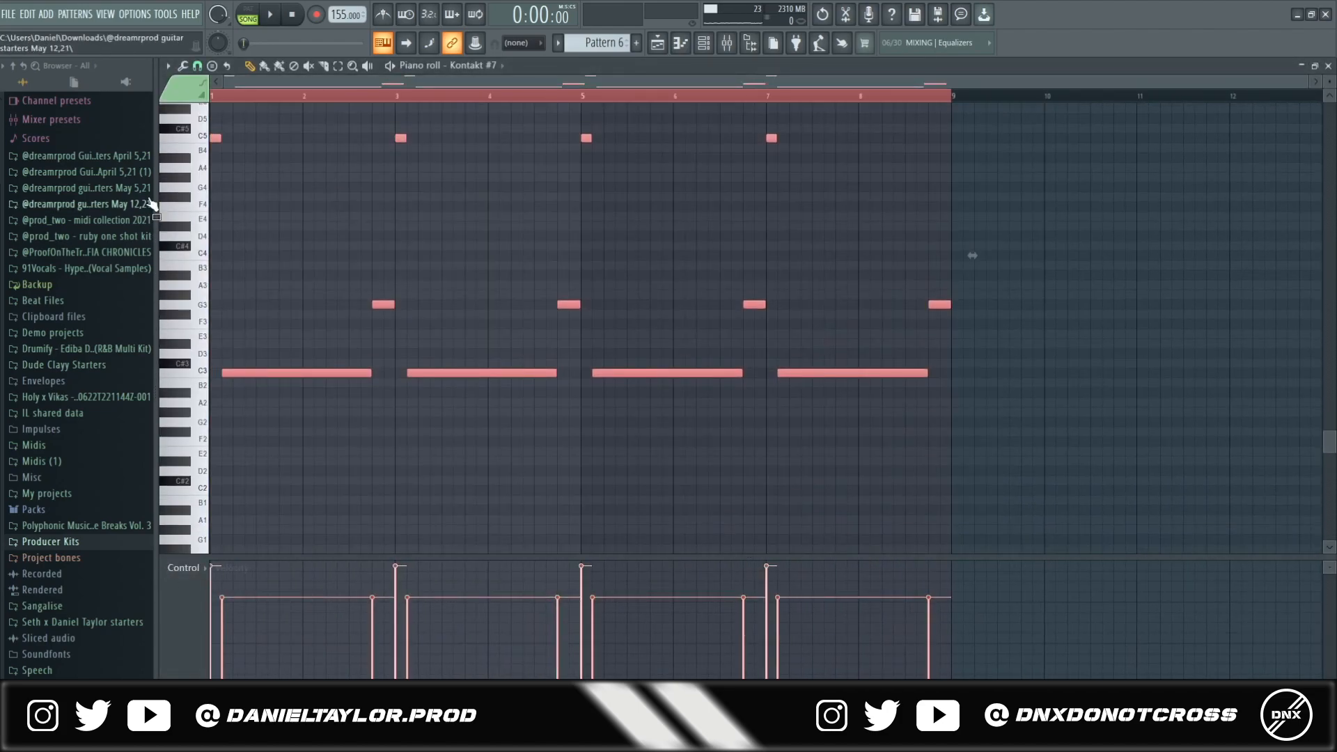
left_click(658, 44)
key("F9")
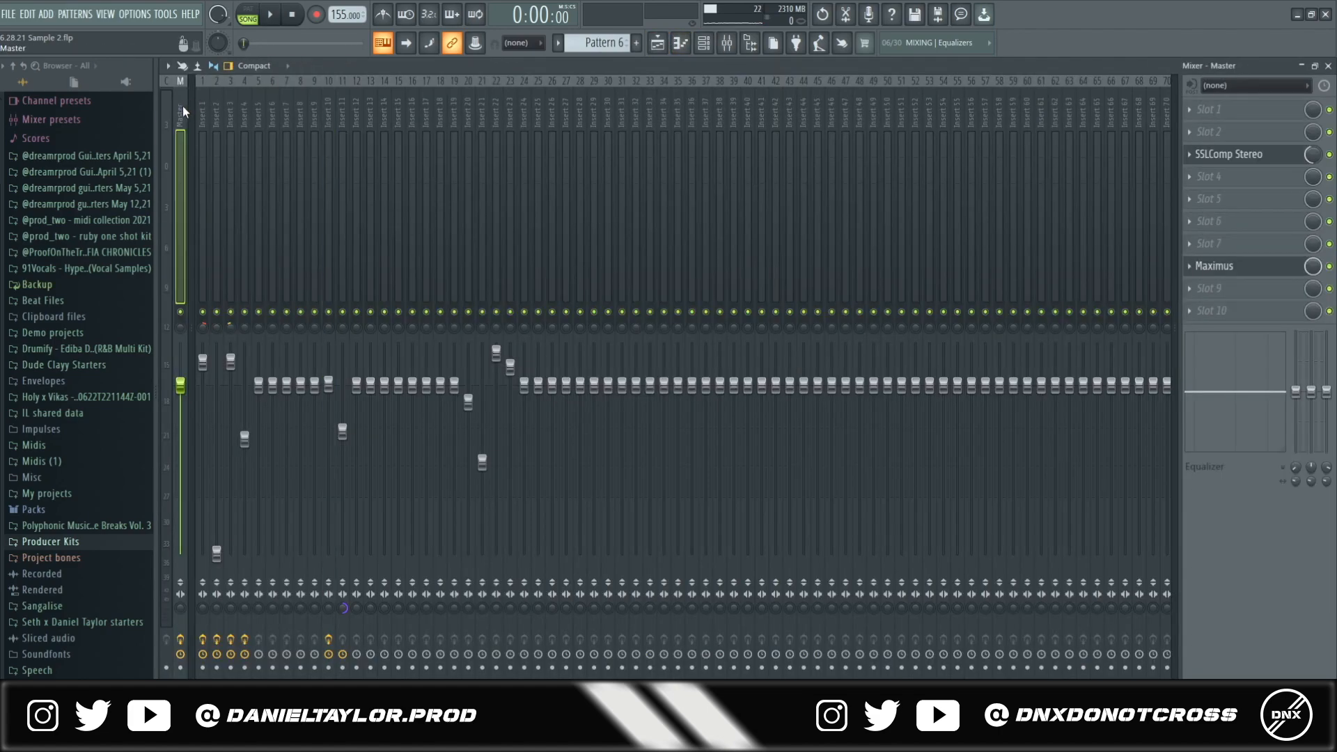
left_click(1228, 154)
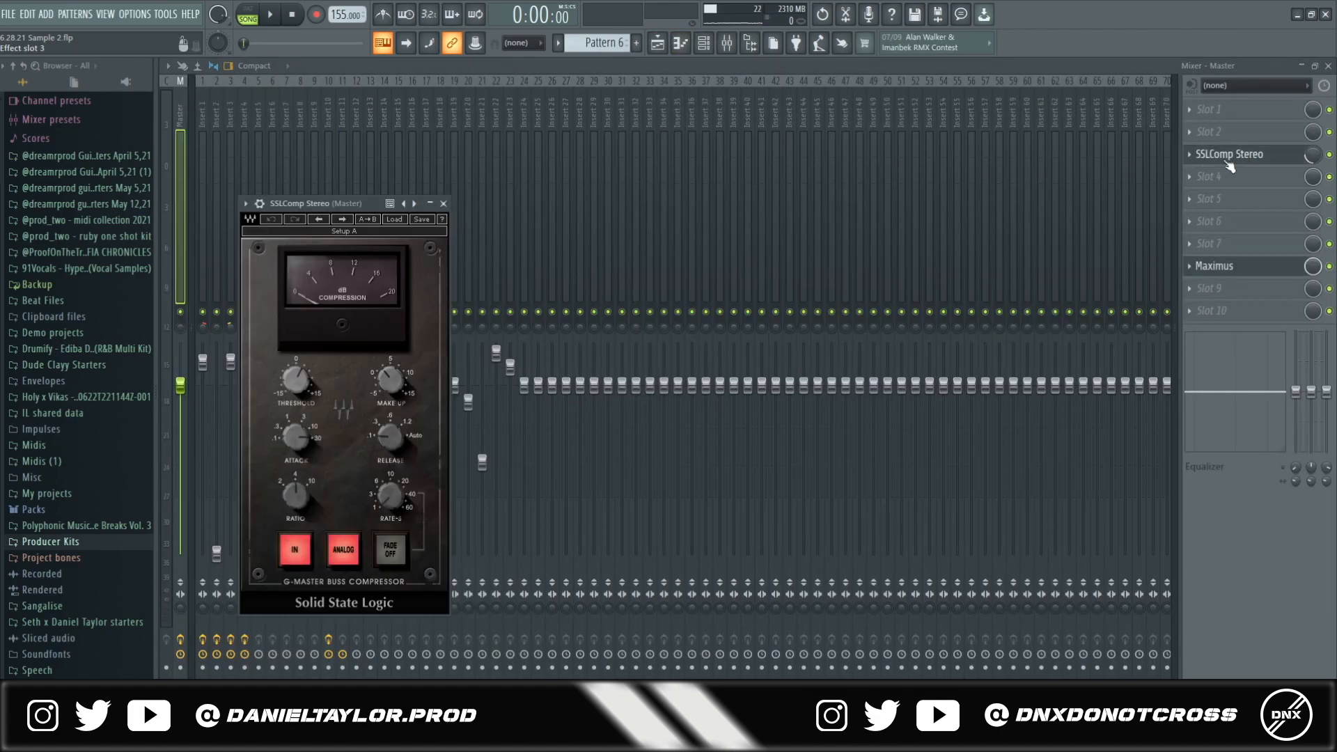
left_click(1223, 267)
left_click_drag(467, 153, 486, 150)
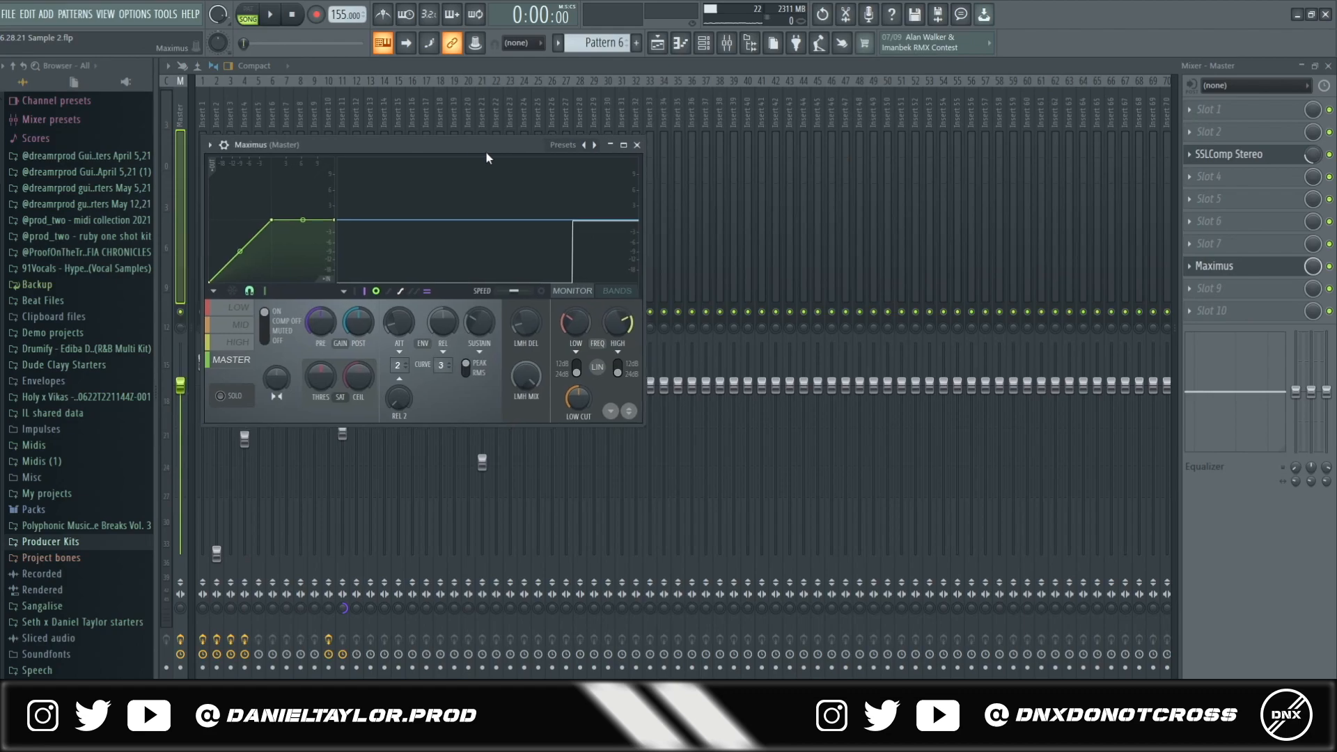
left_click(658, 44)
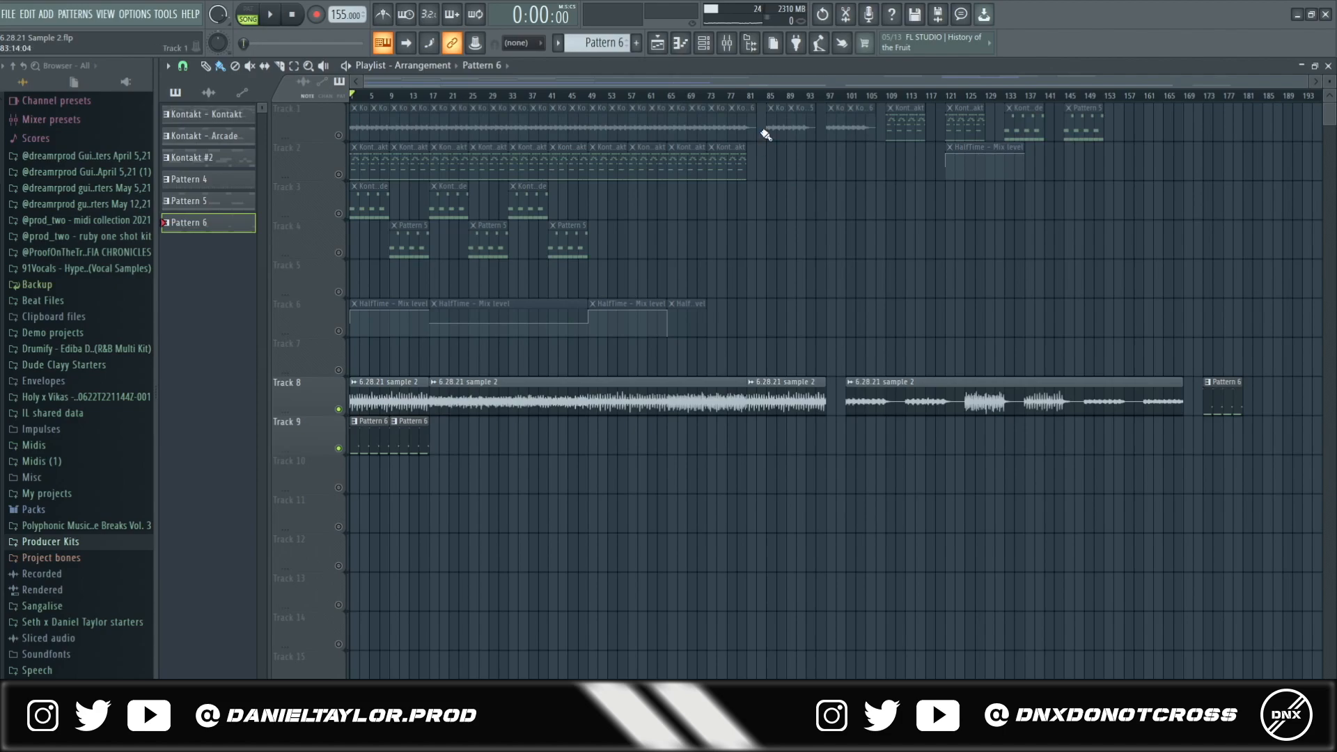
left_click_drag(762, 103, 350, 298)
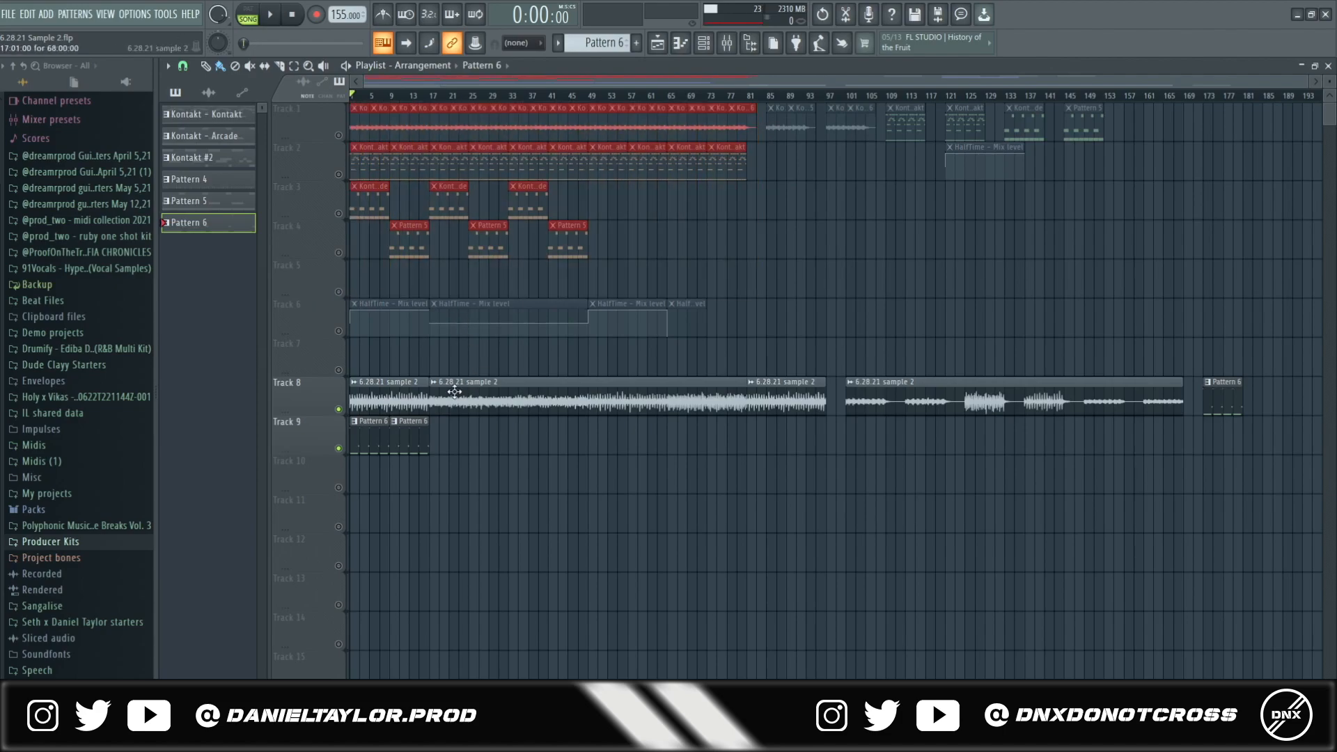